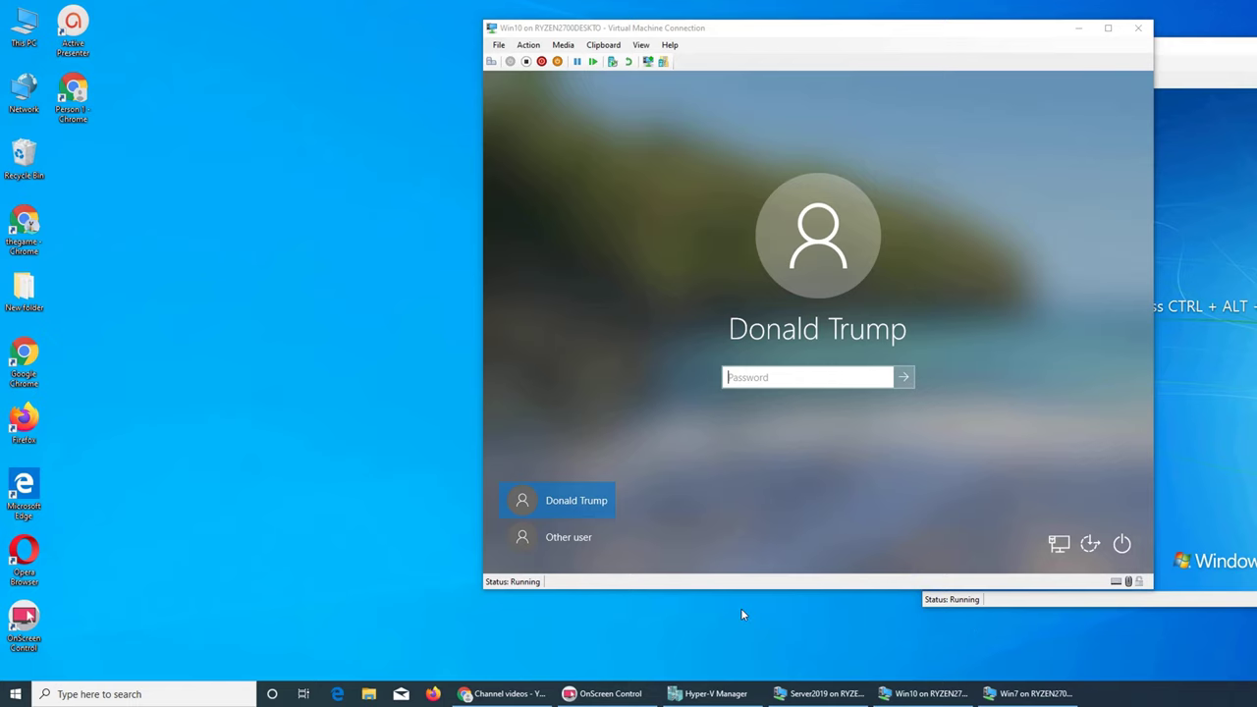
Step: Bring the Server2019 VM forward, decline saving the console password, and dismiss the New Features notice
left_click(503, 697)
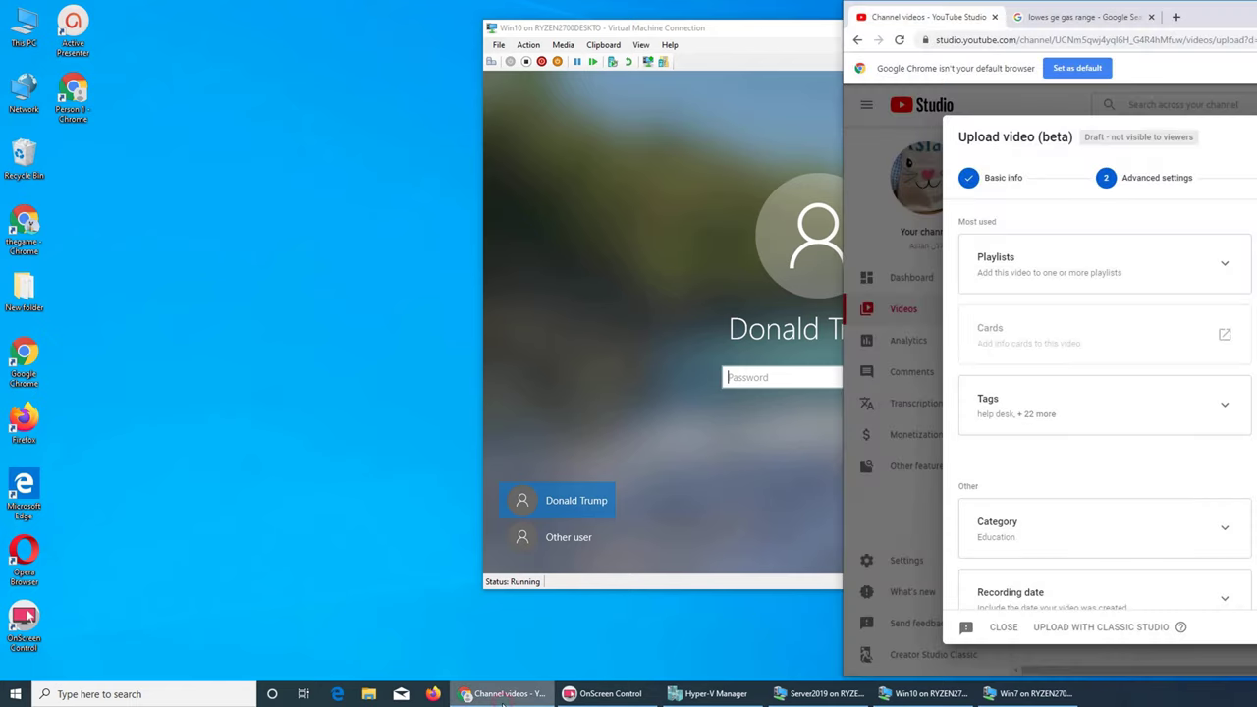
left_click(503, 697)
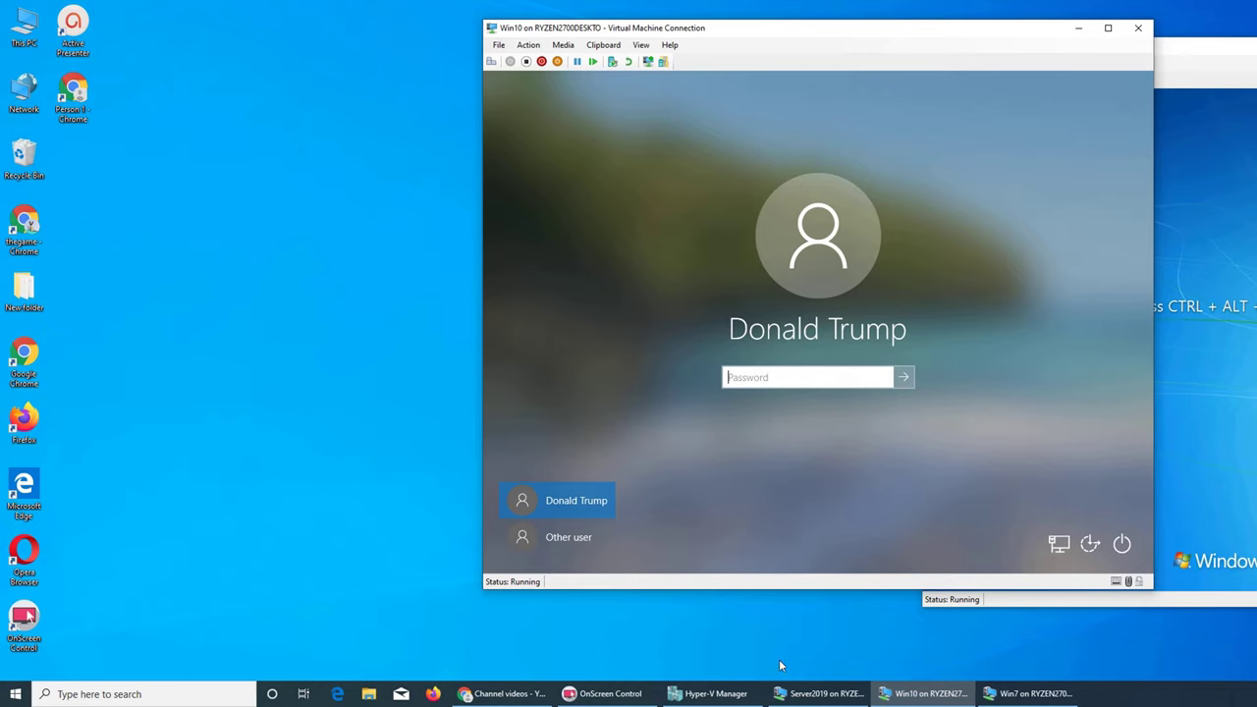
left_click(945, 695)
left_click(944, 695)
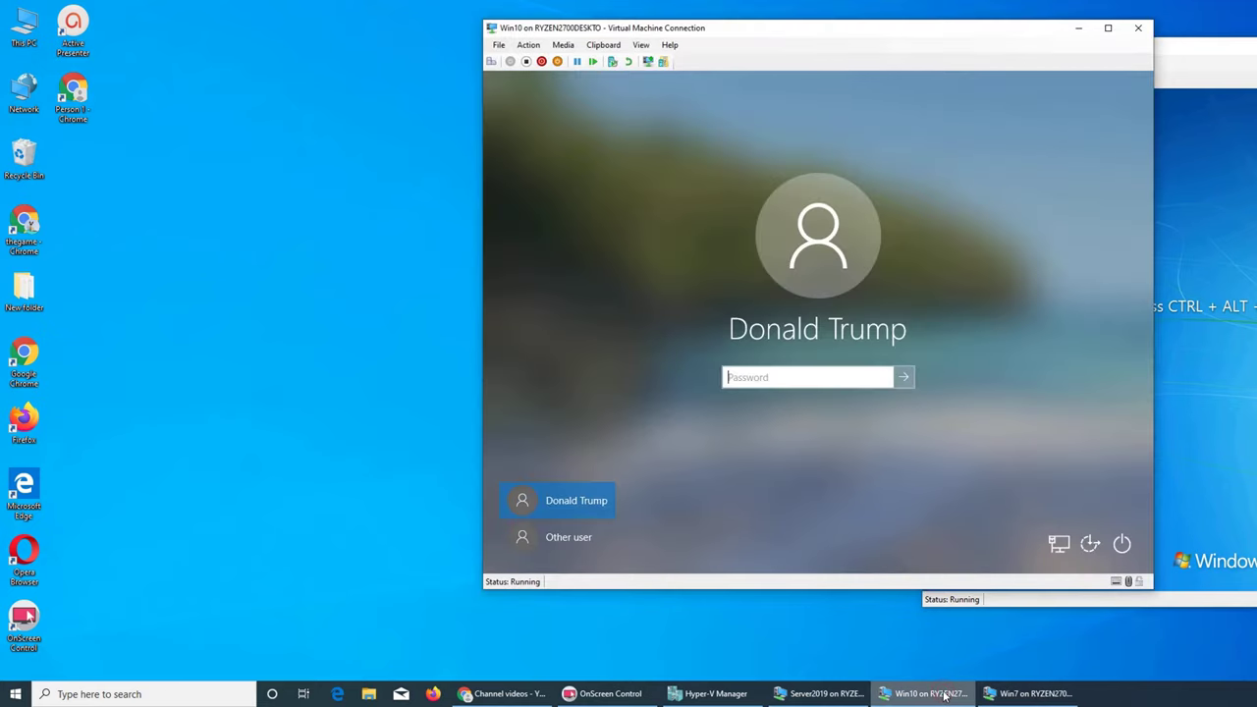
left_click(817, 695)
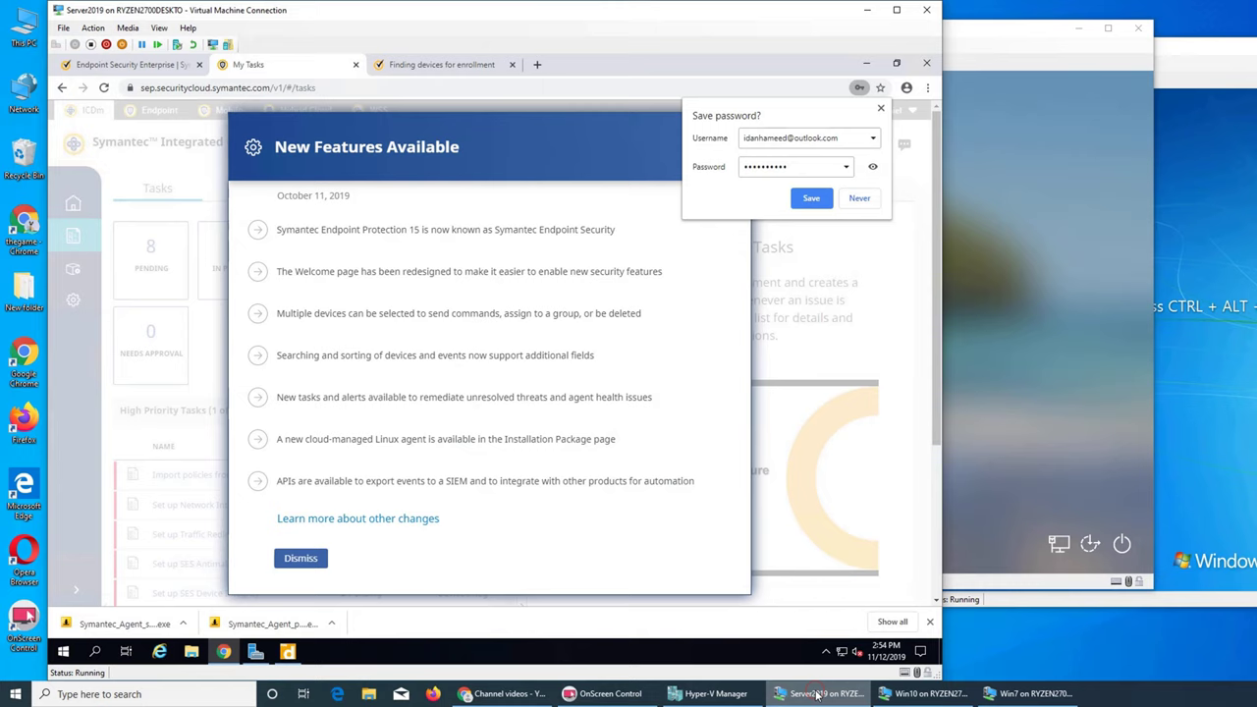
left_click(881, 111)
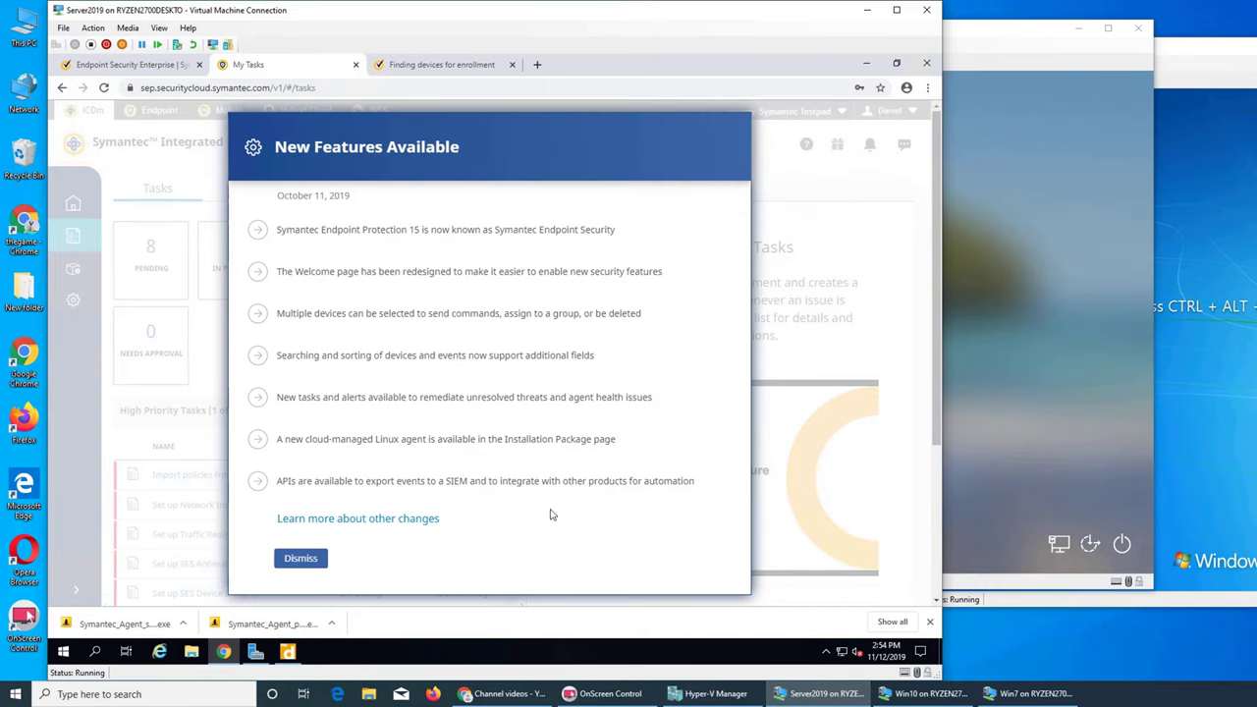
left_click(304, 562)
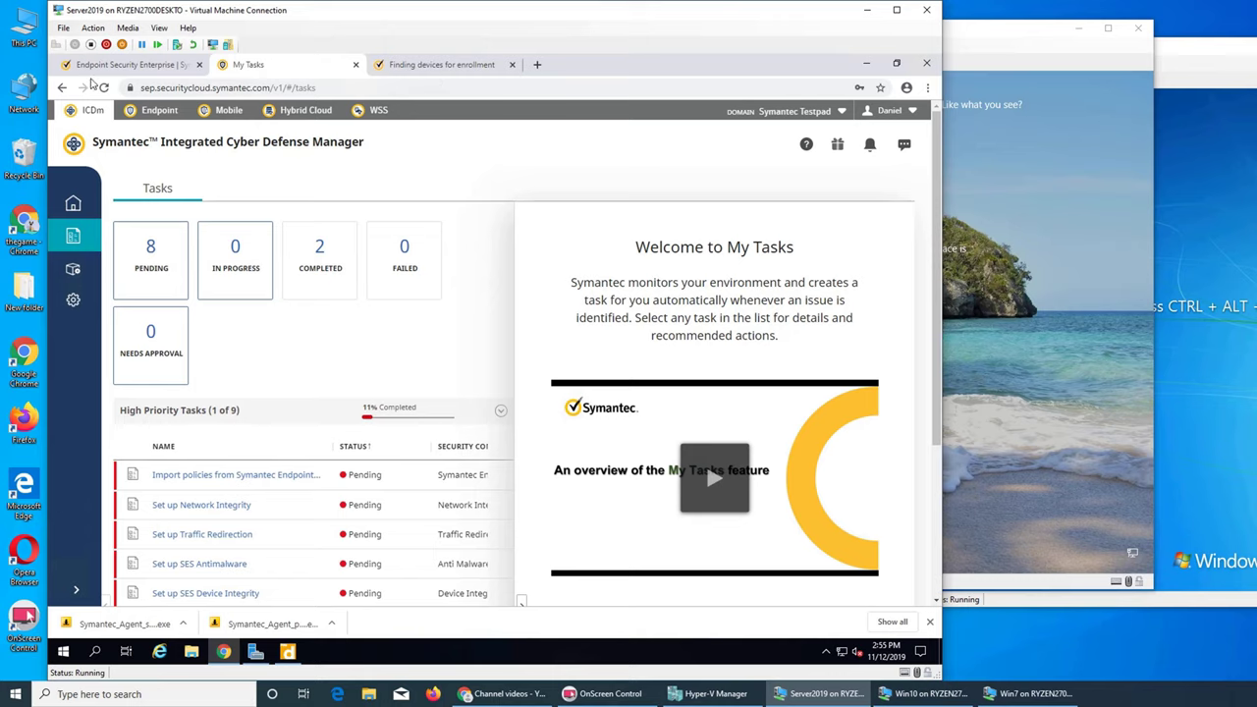
left_click(108, 69)
left_click(275, 72)
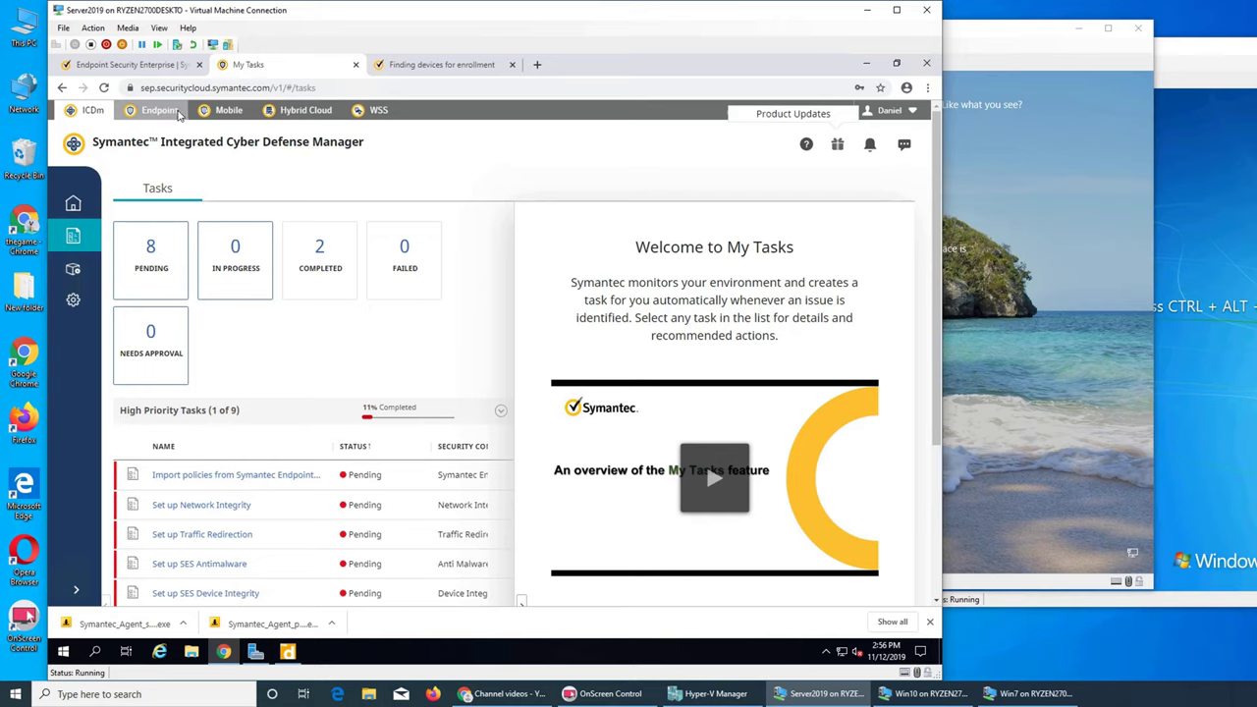
Step: Switch to the Endpoint tab to see 1 secure device and the 7-day Recent Security Events chart
left_click(159, 110)
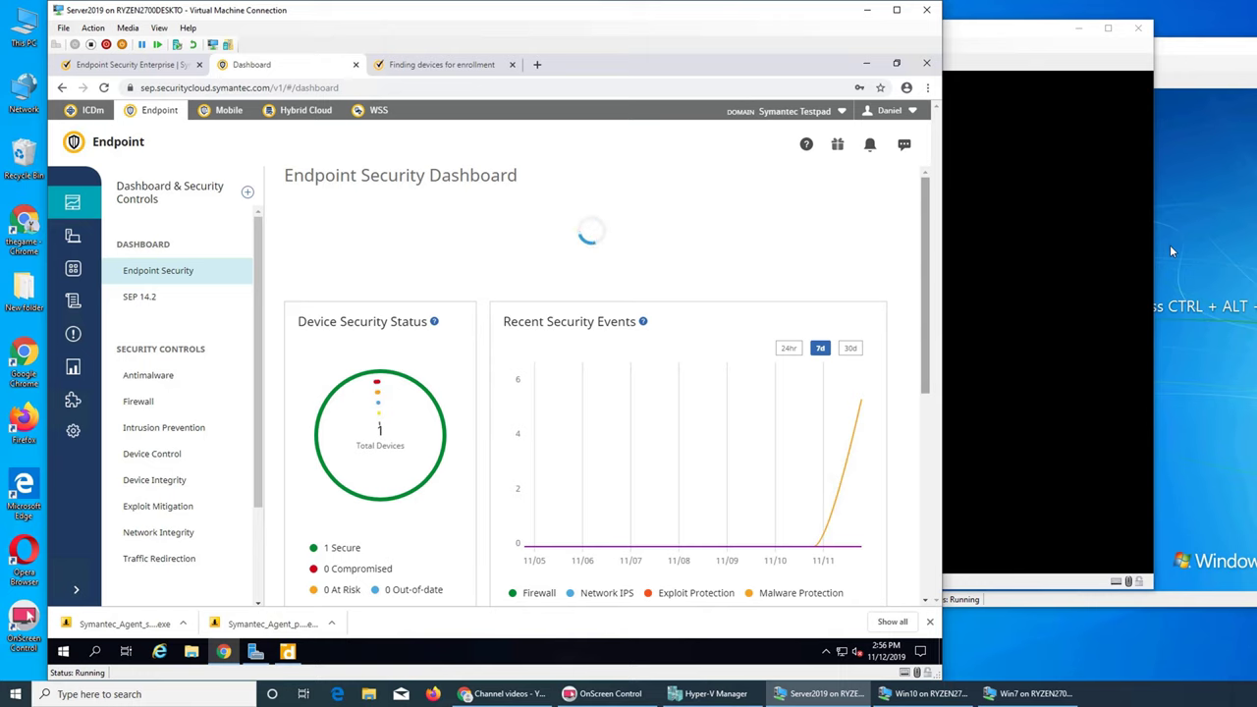
Step: Sign in to the Win10 VM from its lock screen with the account password
left_click(1041, 263)
left_click(1041, 267)
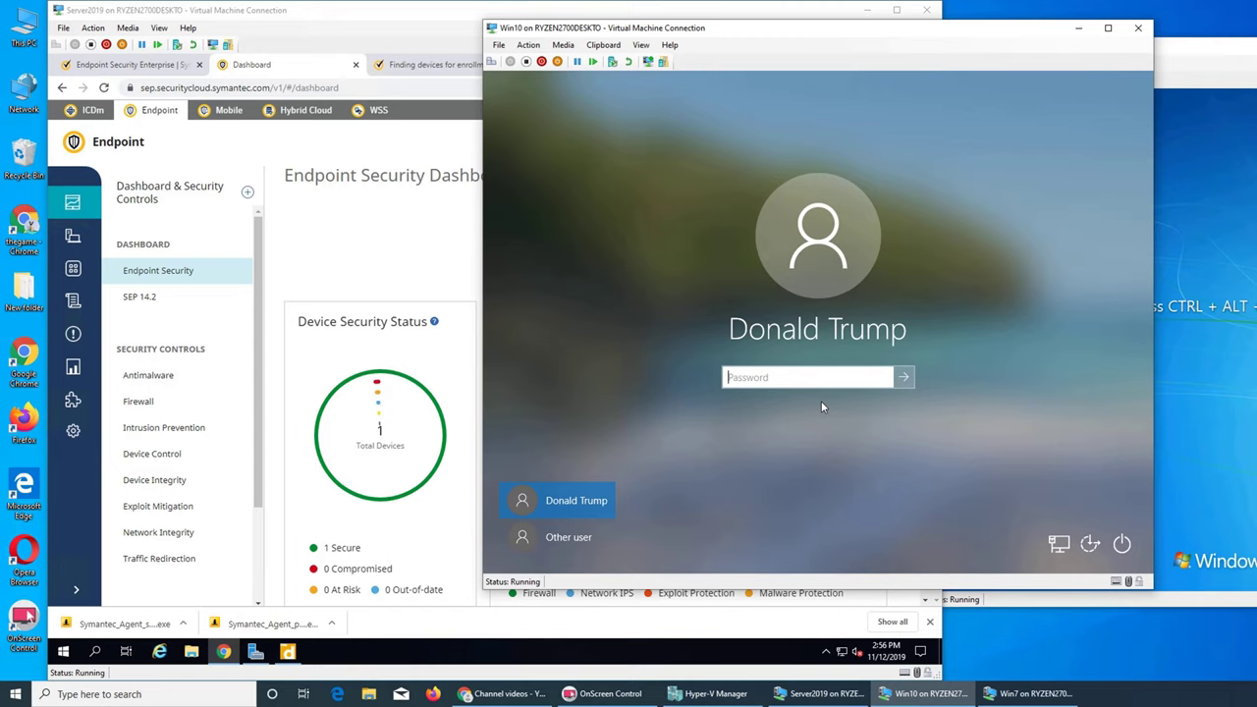
type("P")
key("BackSpace")
type("Password12")
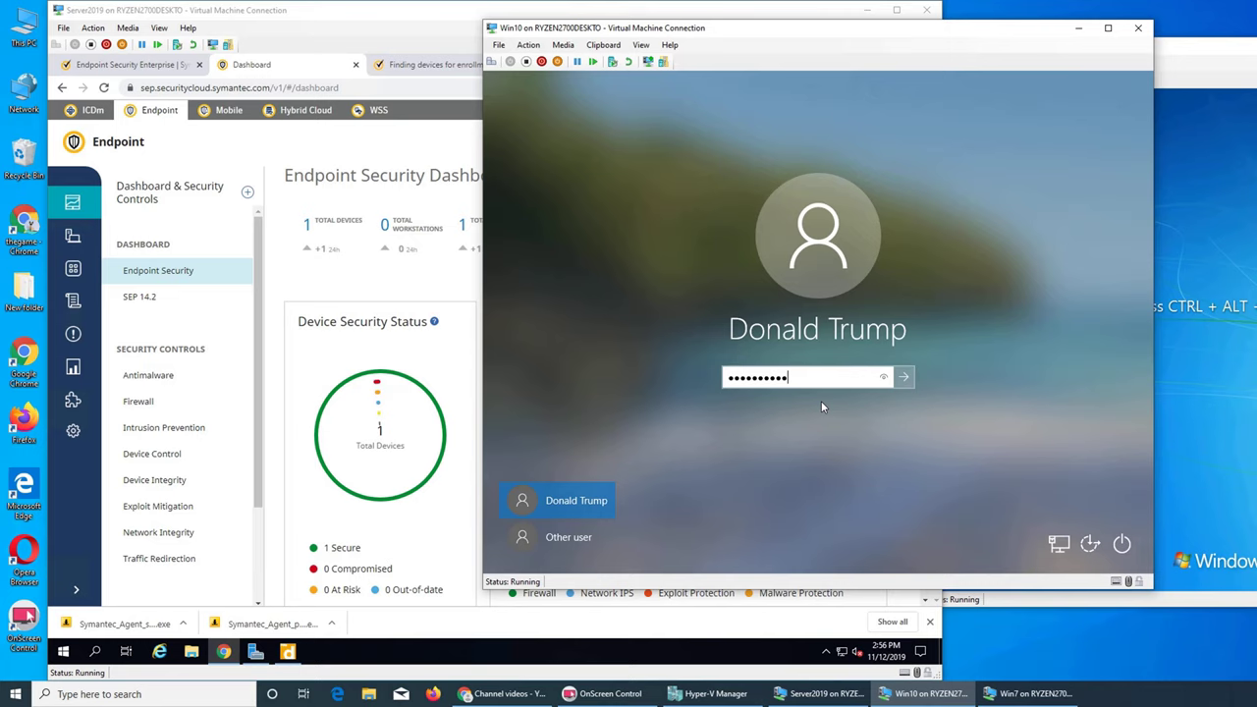
key("Return")
Step: Bring up the Win7 VM login with Ctrl+Alt+Del and submit its password
left_click(1196, 438)
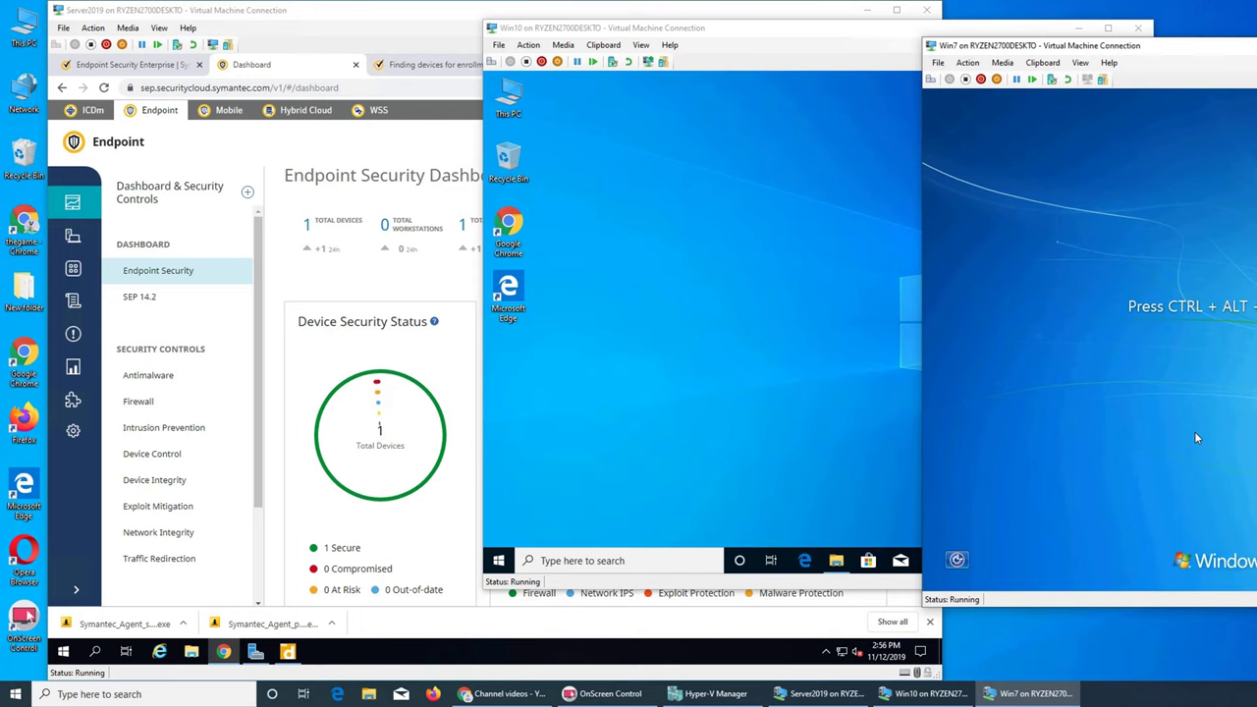
key("ctrl+alt+End")
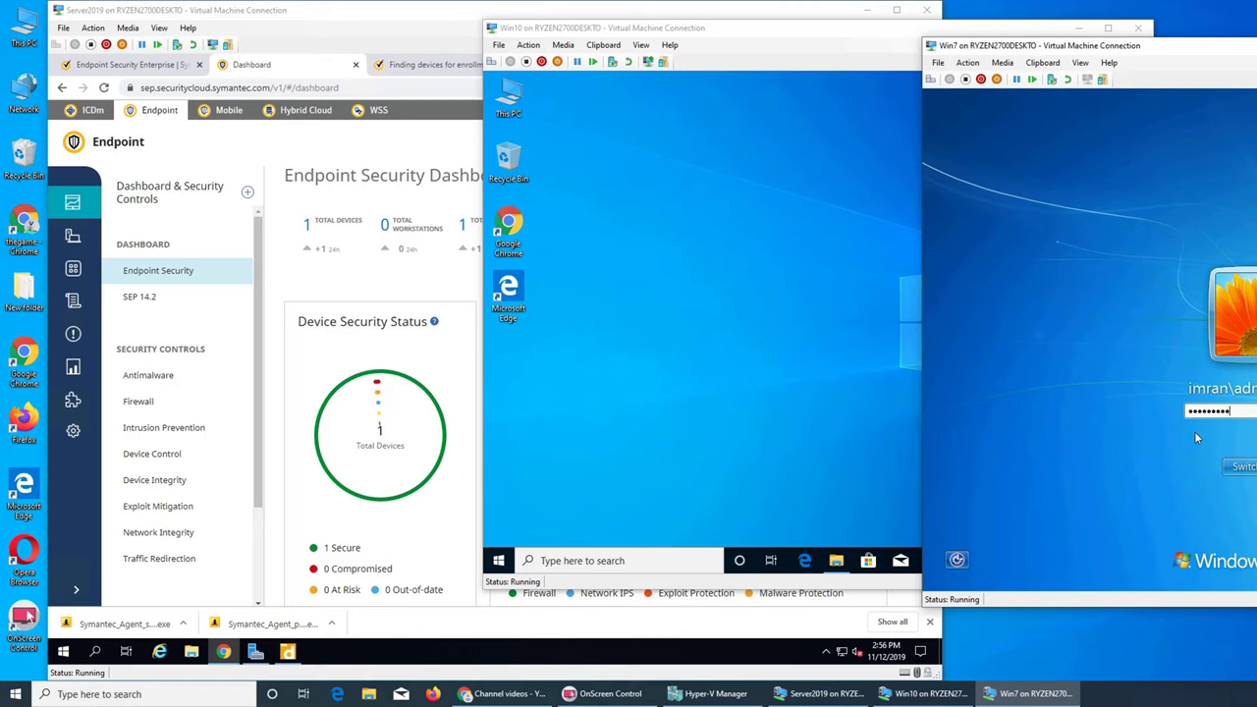
key("Return")
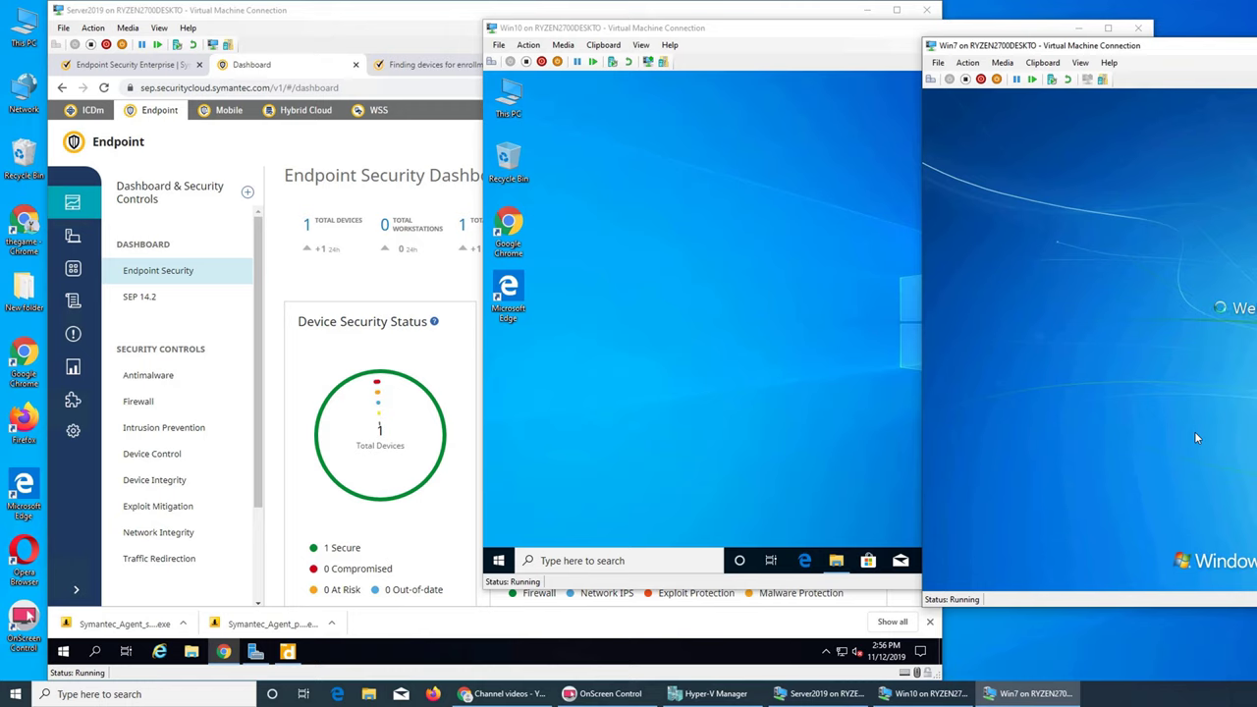
Step: Open the Device Discovery settings and select Server19 as the discovery agent
left_click(73, 400)
left_click(72, 430)
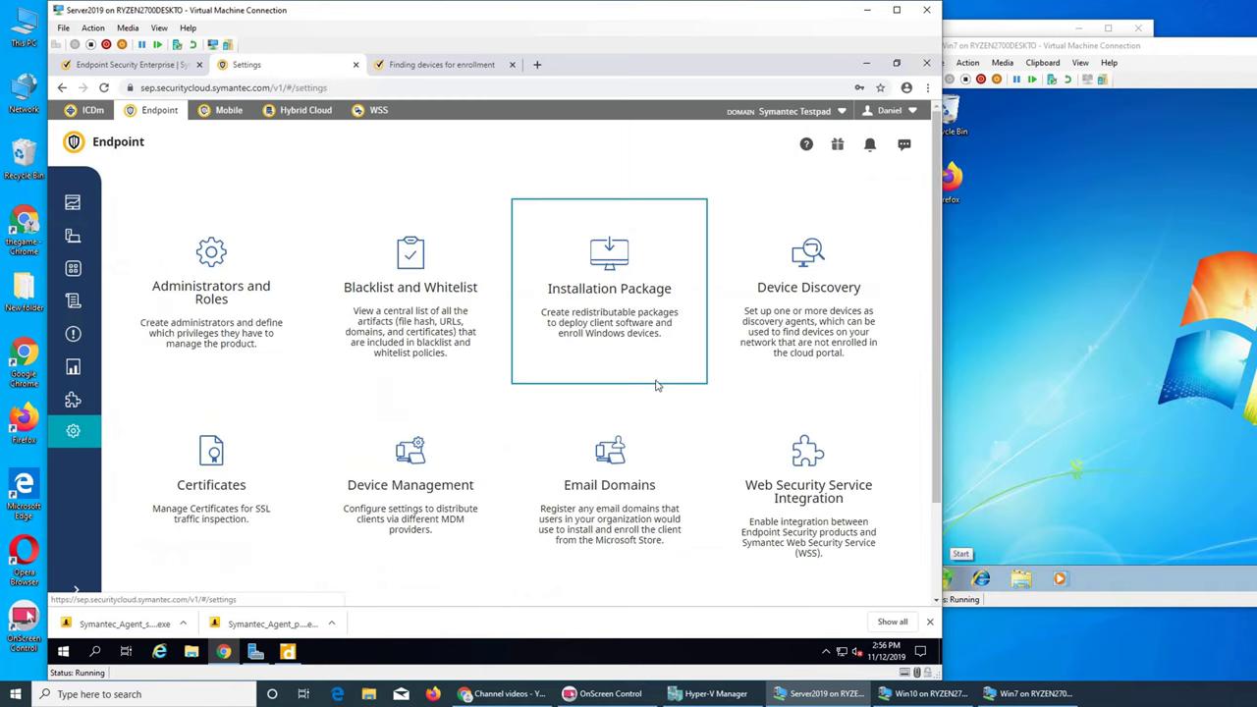
left_click(807, 280)
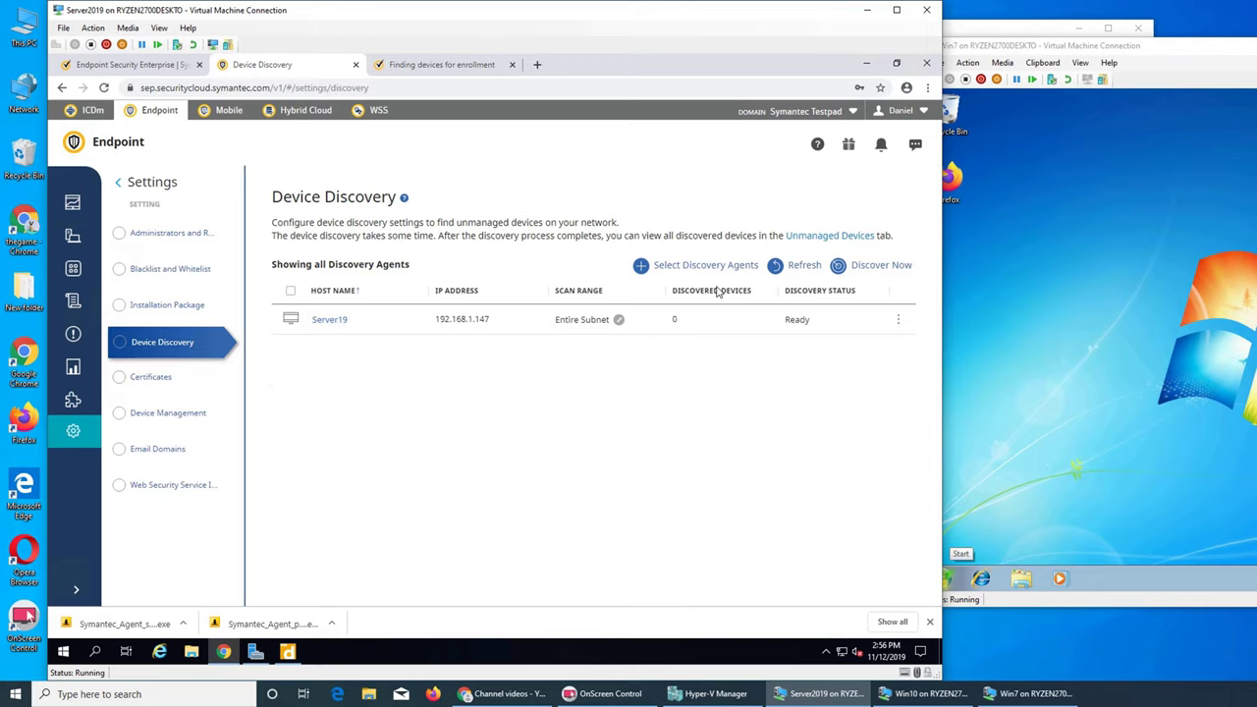
left_click(370, 321)
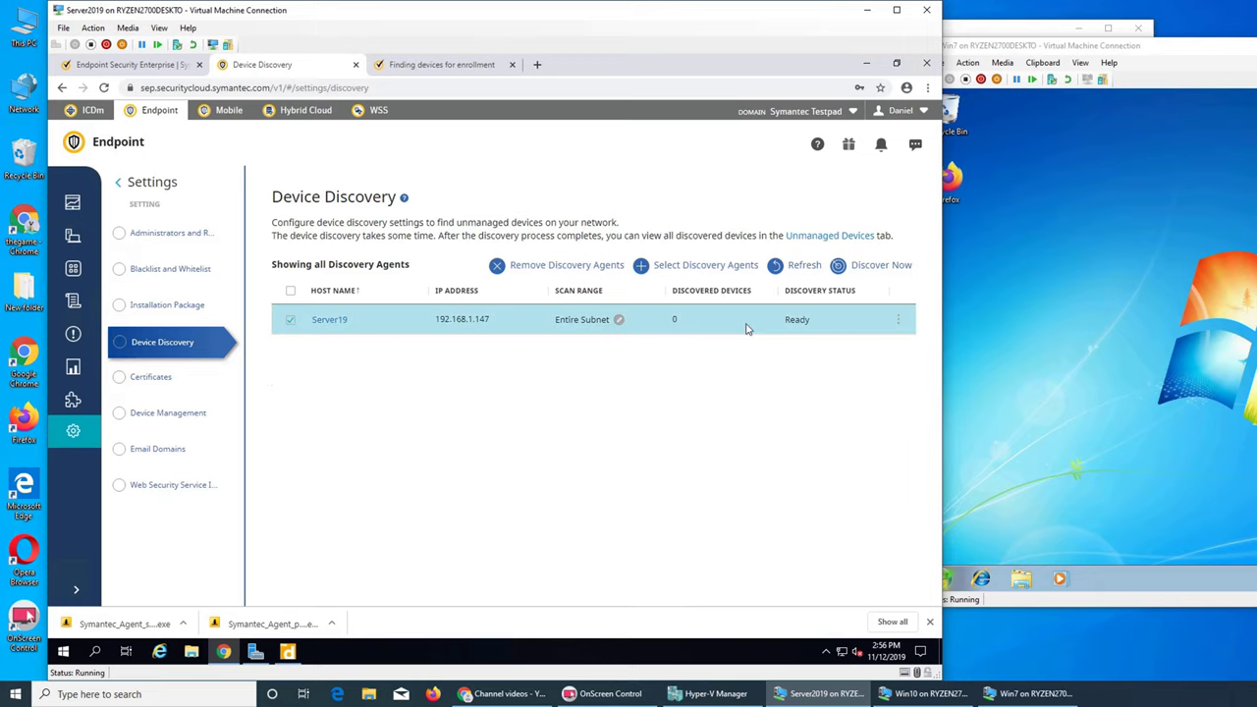
left_click(703, 265)
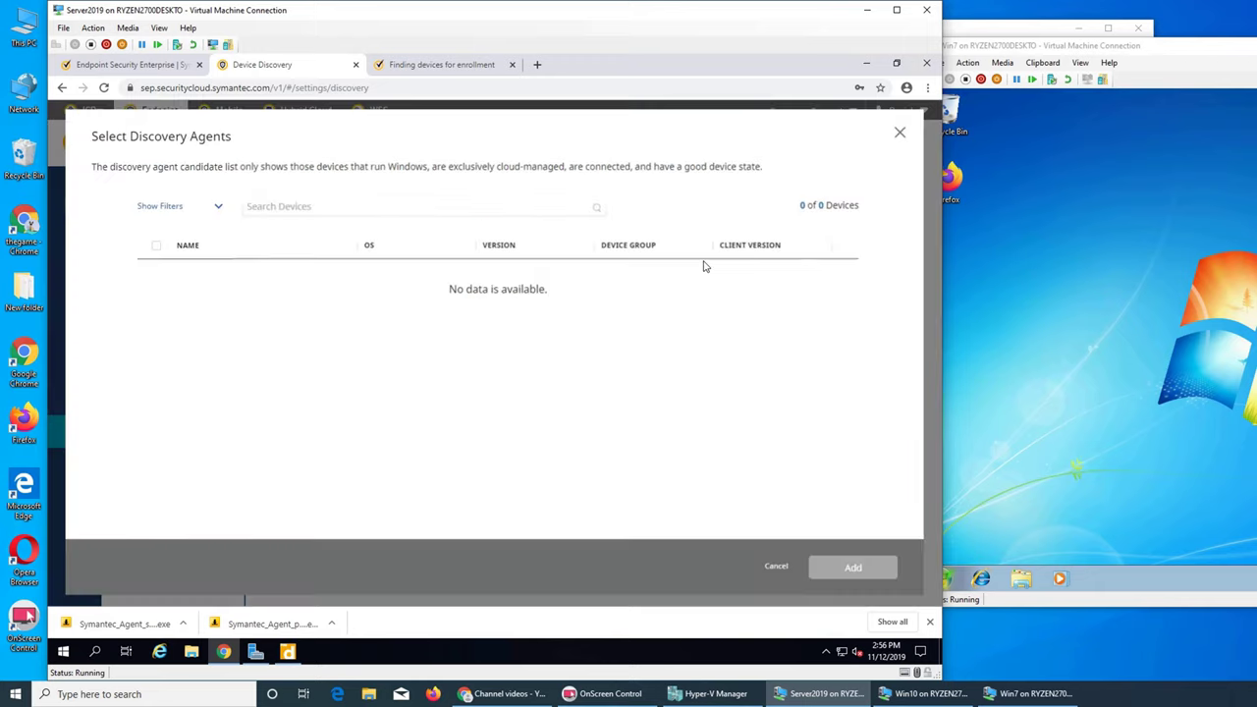
left_click(900, 133)
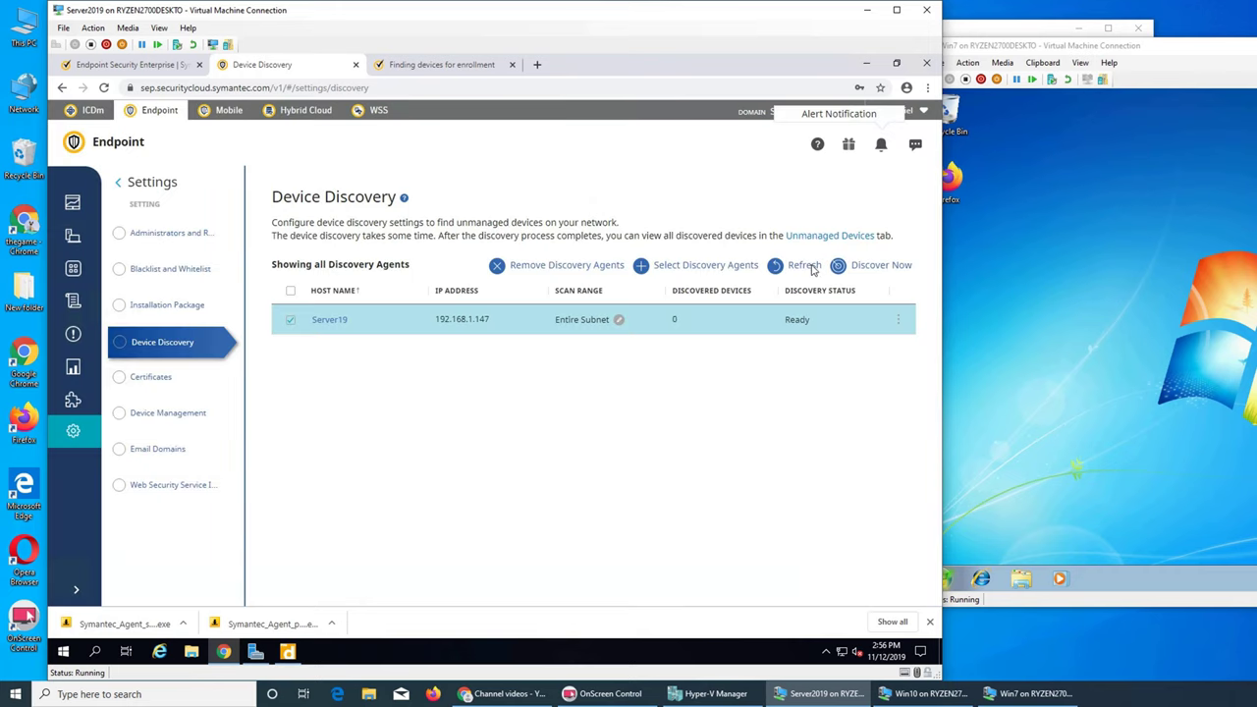
Step: Run Discover Now and wait for Server19's discovery to report Succeeded
left_click(870, 269)
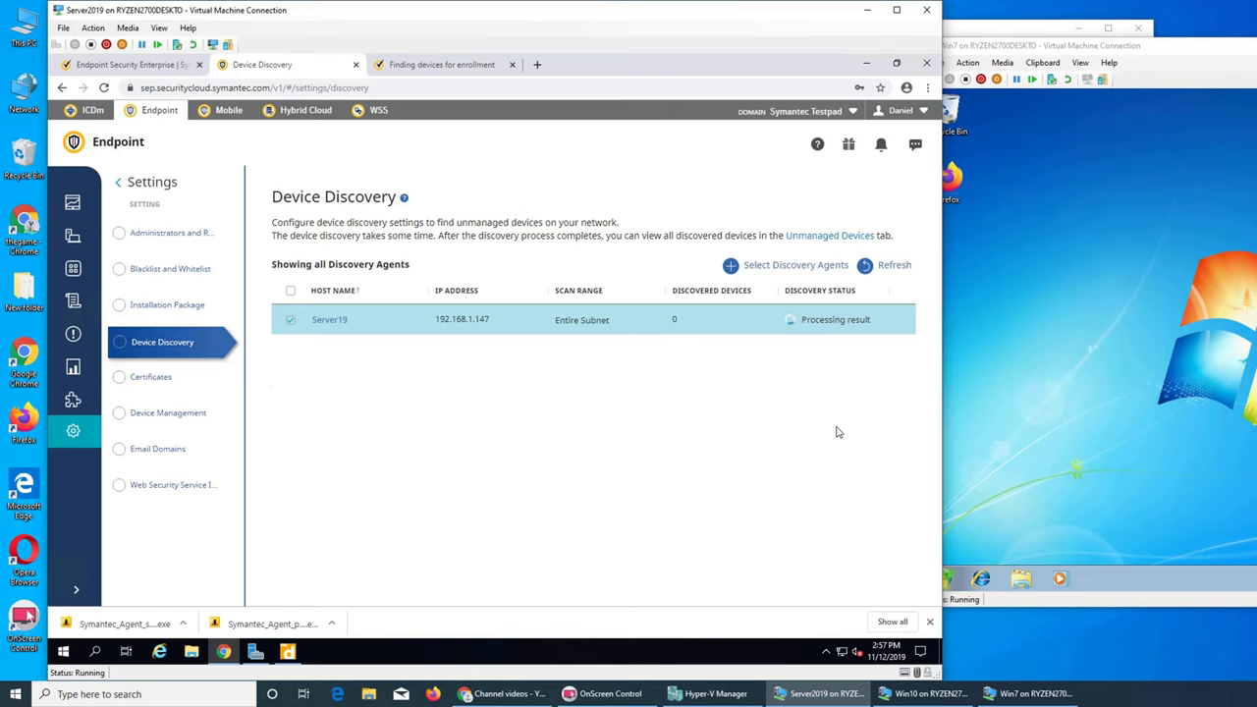
right_click(897, 332)
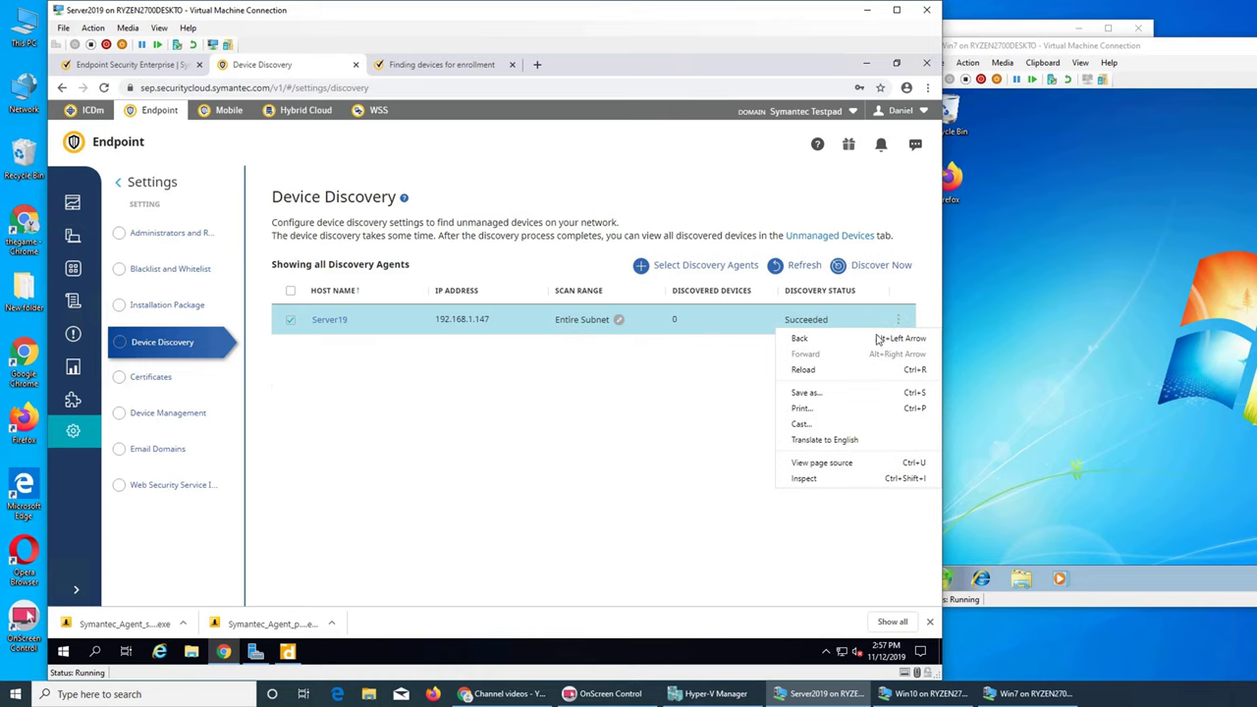
left_click(716, 405)
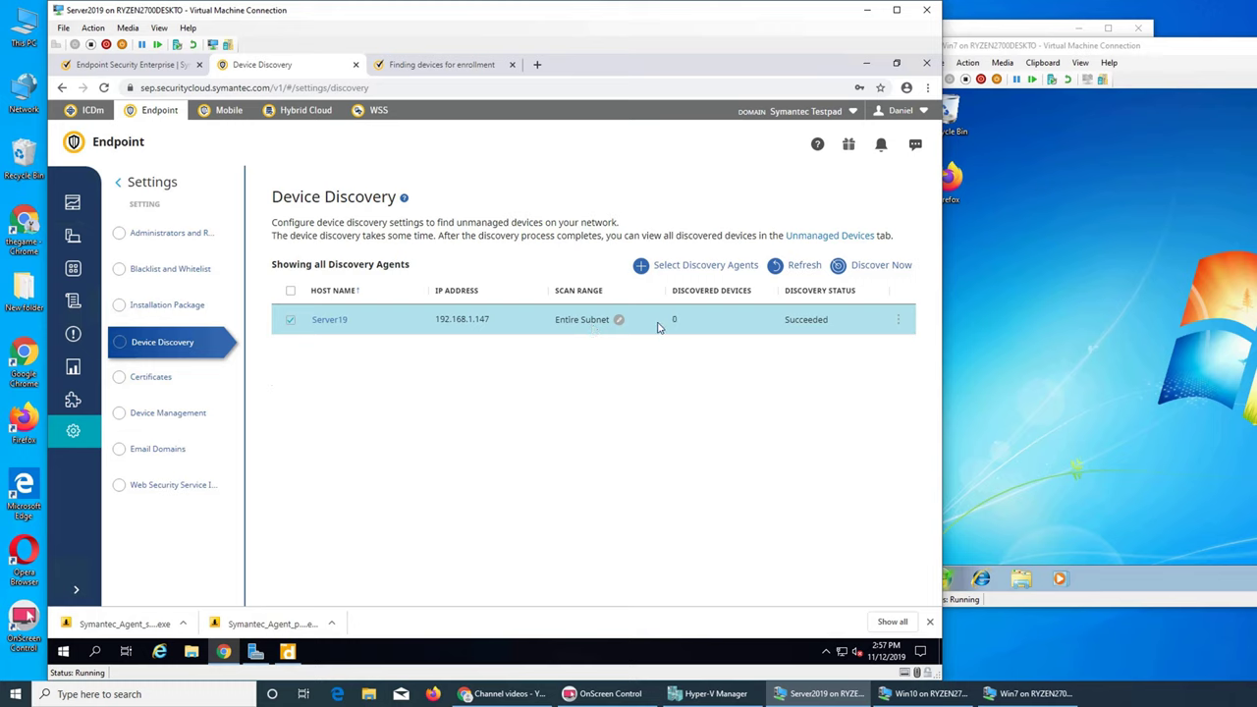
Step: Run ipconfig in a Command Prompt on the Win7 VM
left_click(1050, 389)
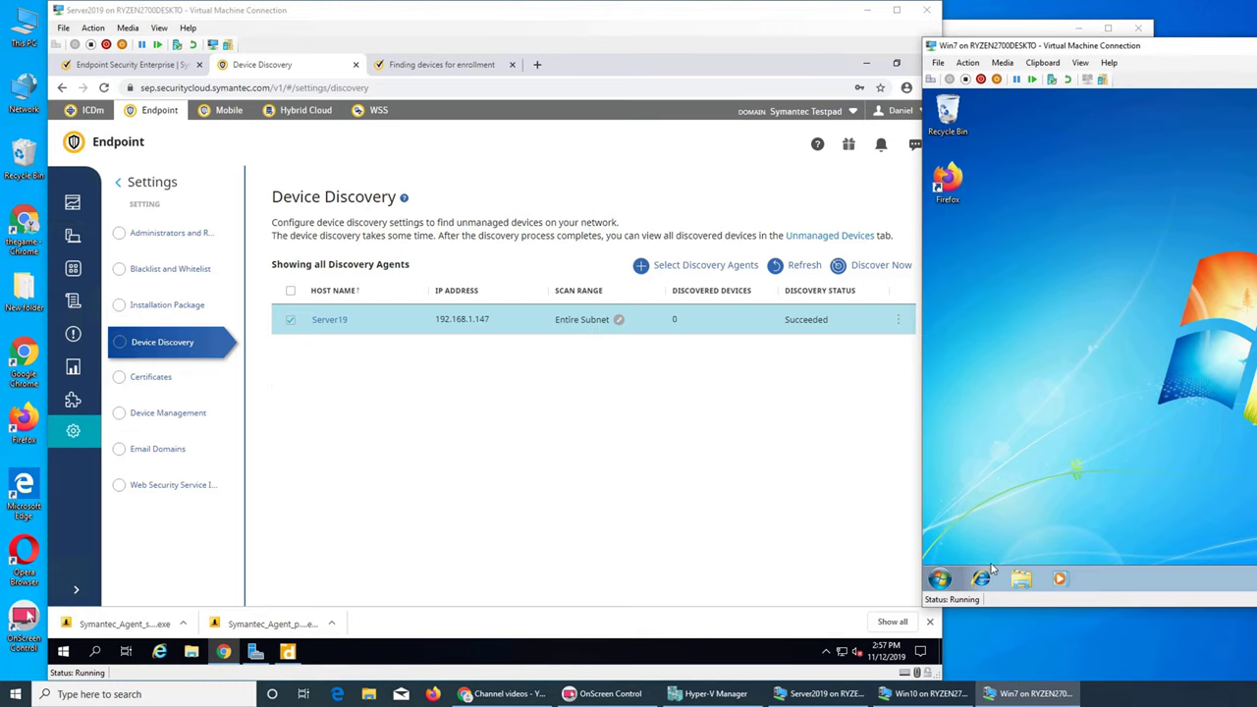
left_click(944, 583)
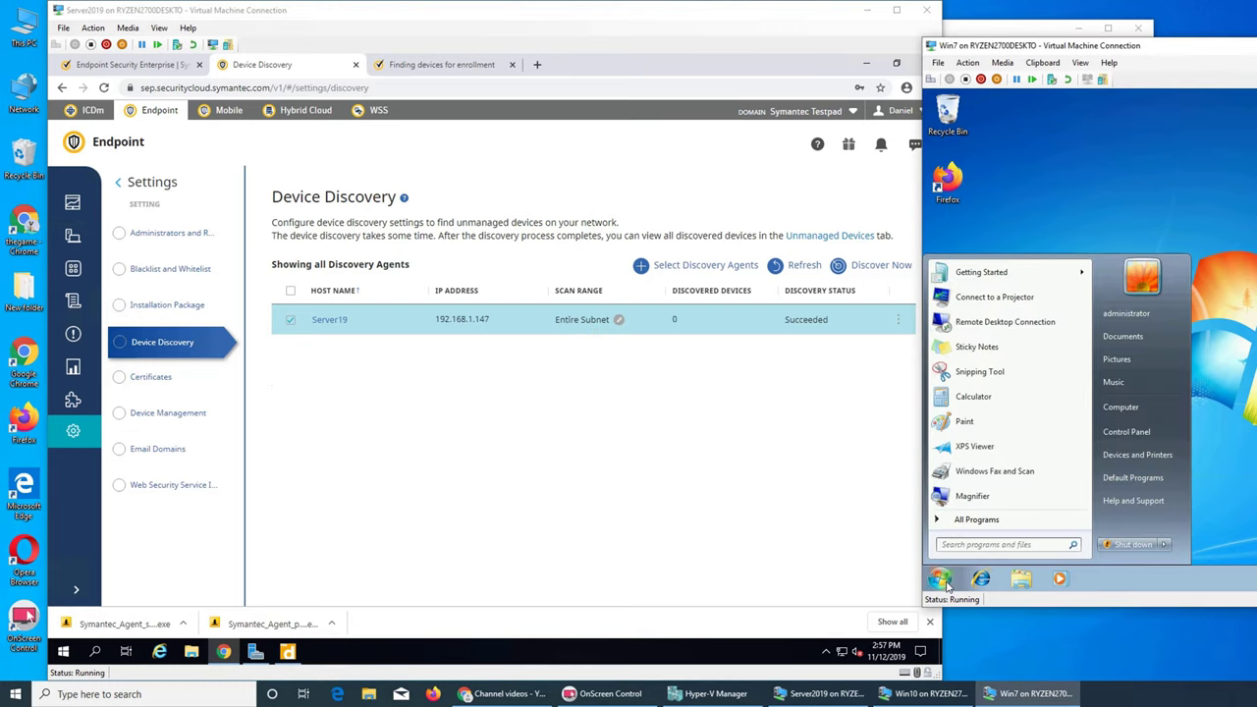
type("cmd")
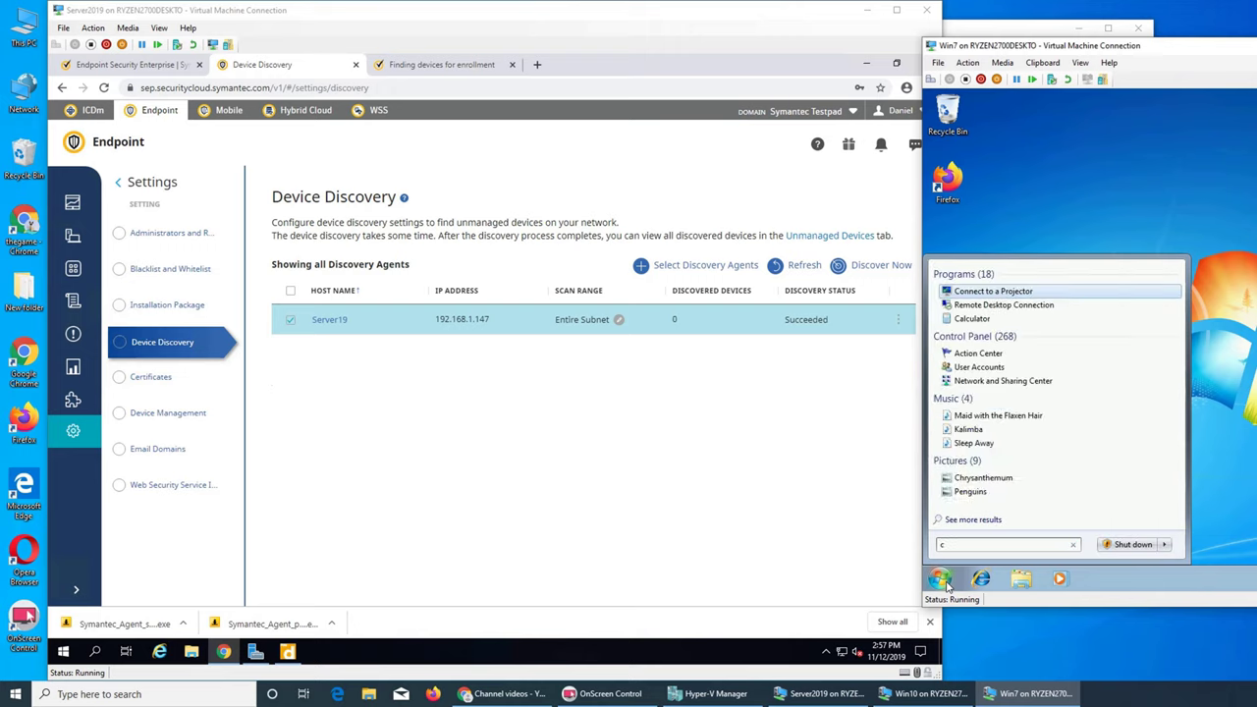
key("Return")
type("ipconf")
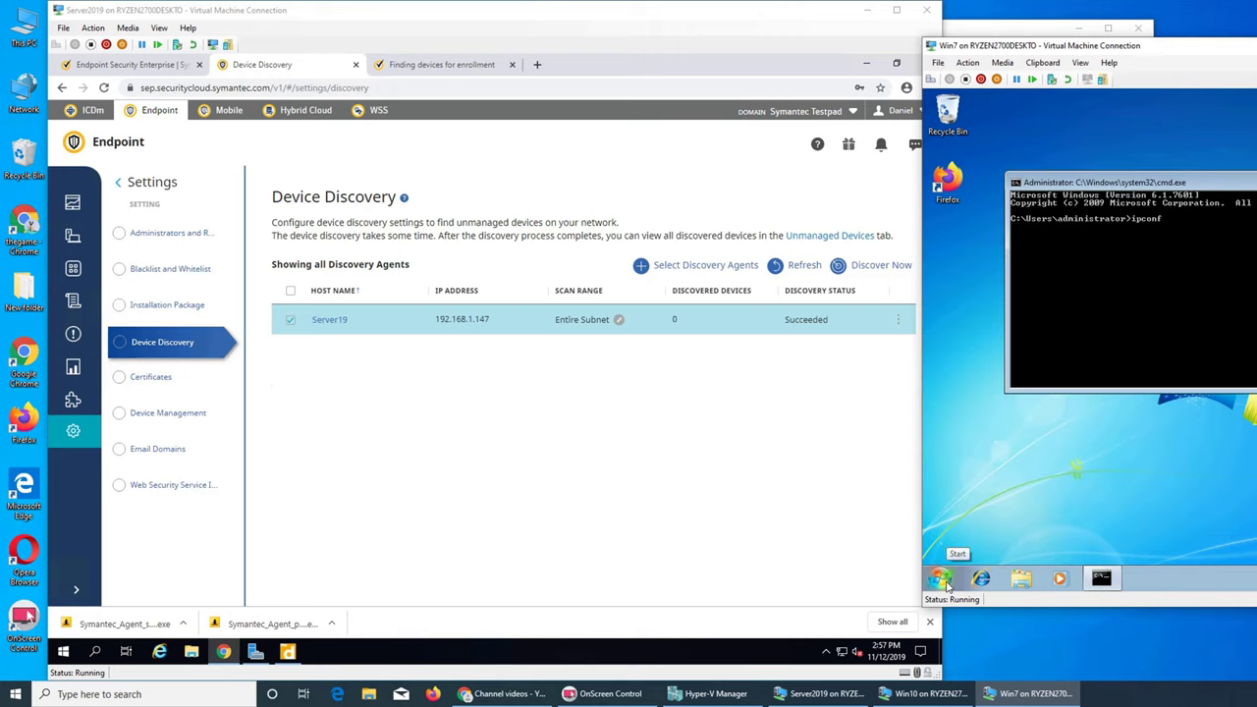
type("ig")
key("Return")
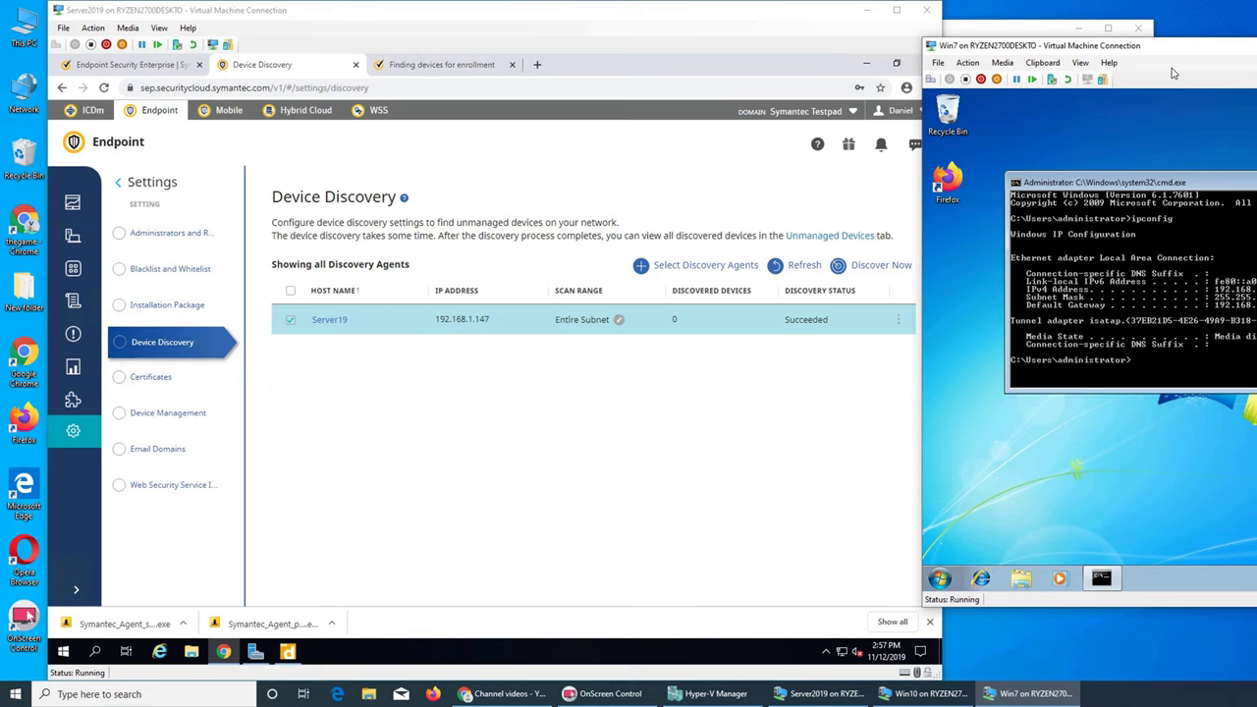
left_click_drag(1185, 51, 1139, 51)
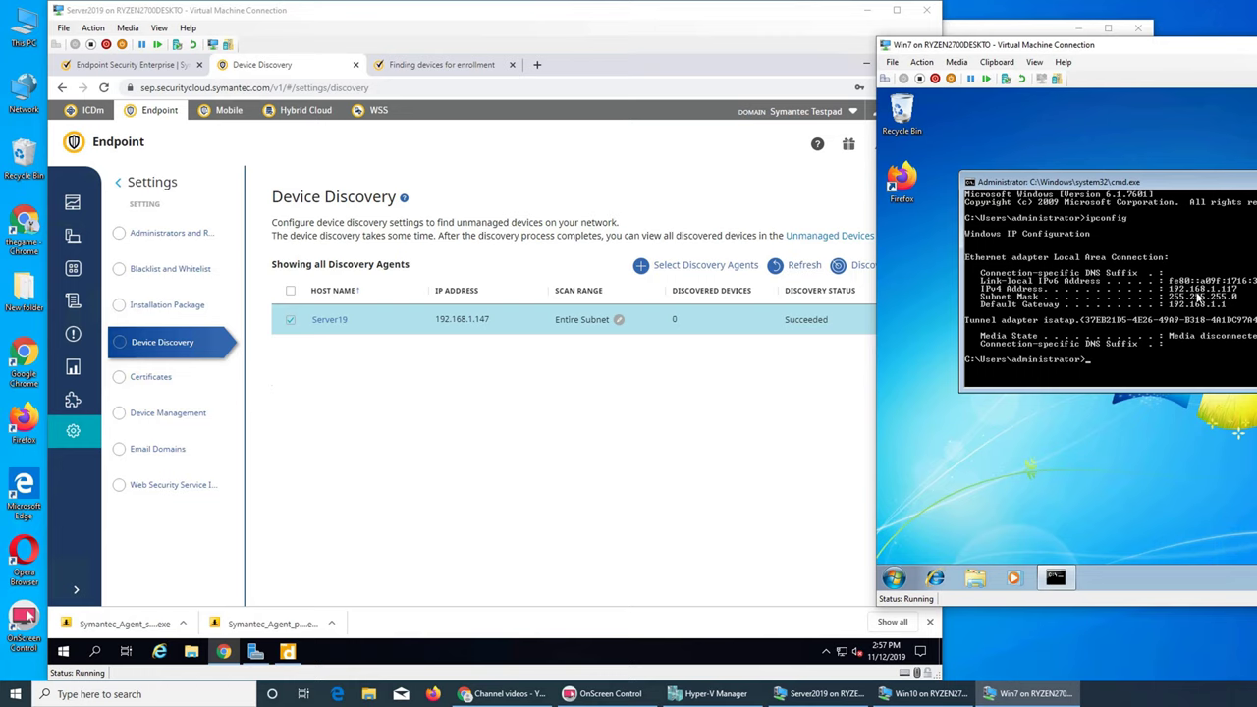
Step: Run ipconfig on Win10, confirming IPv4 192.168.1.148, then return to the server's Device Discovery page
left_click(1051, 22)
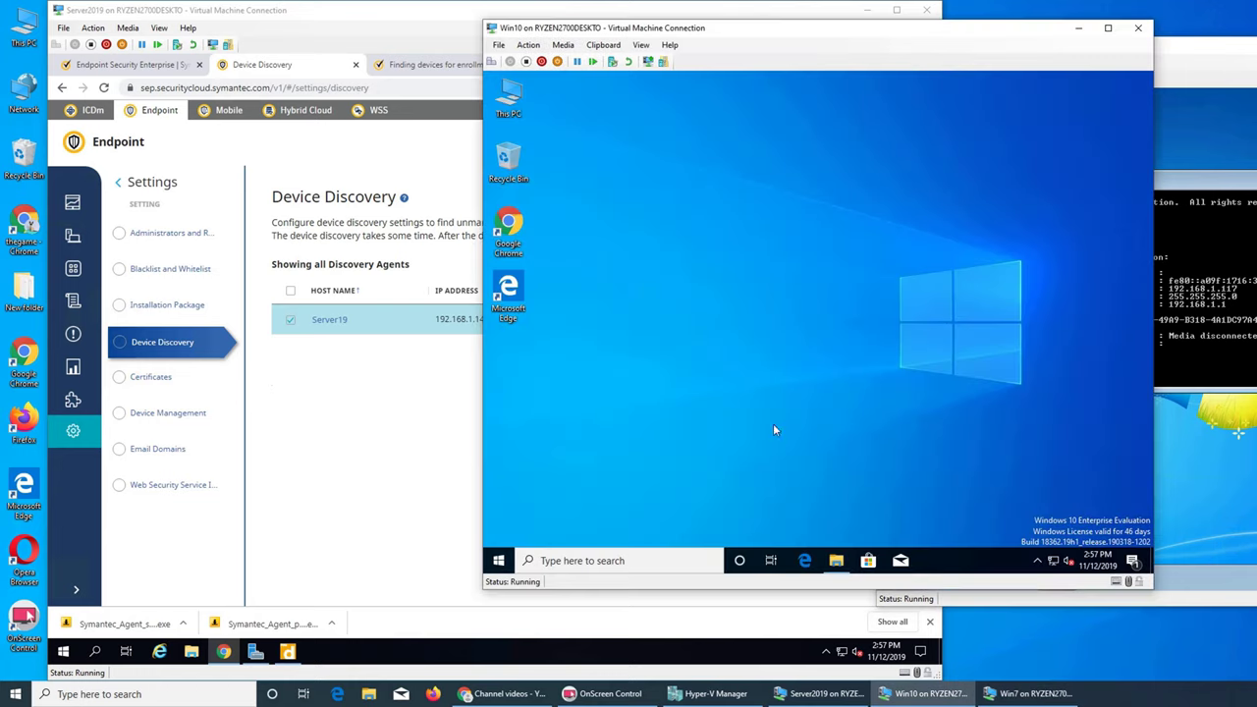
left_click(493, 565)
left_click(489, 568)
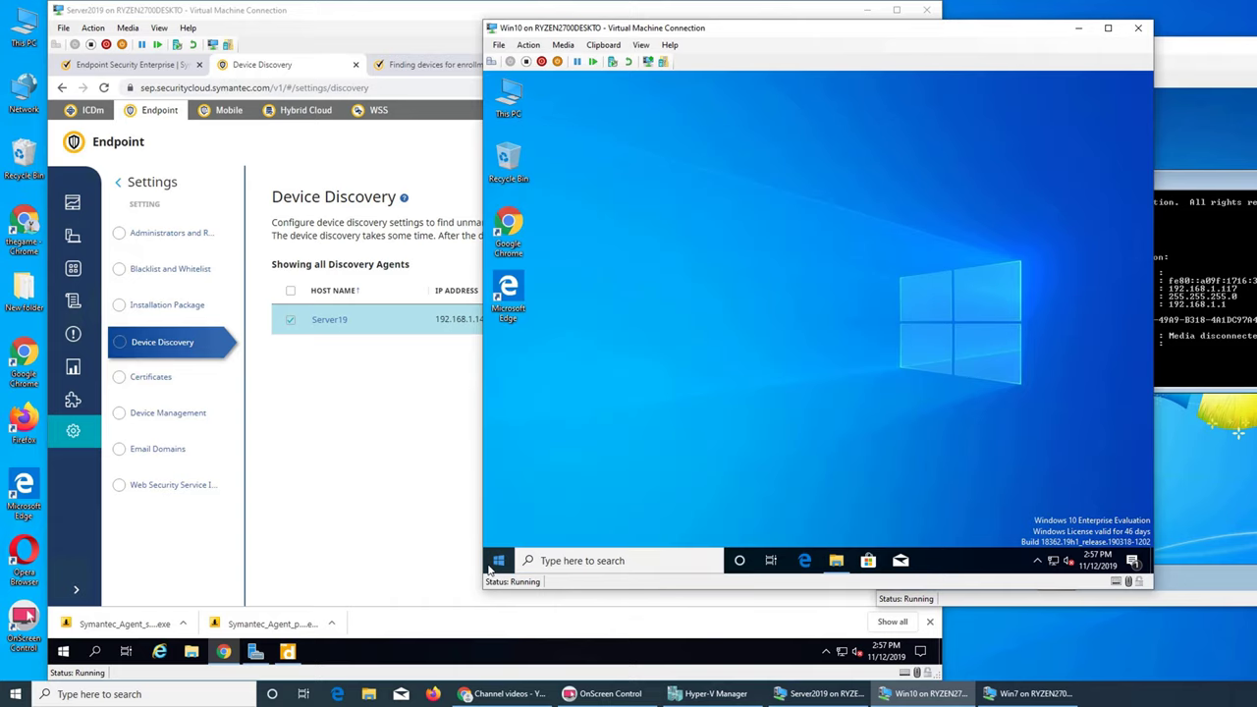
left_click(489, 568)
left_click(489, 568)
left_click(489, 568)
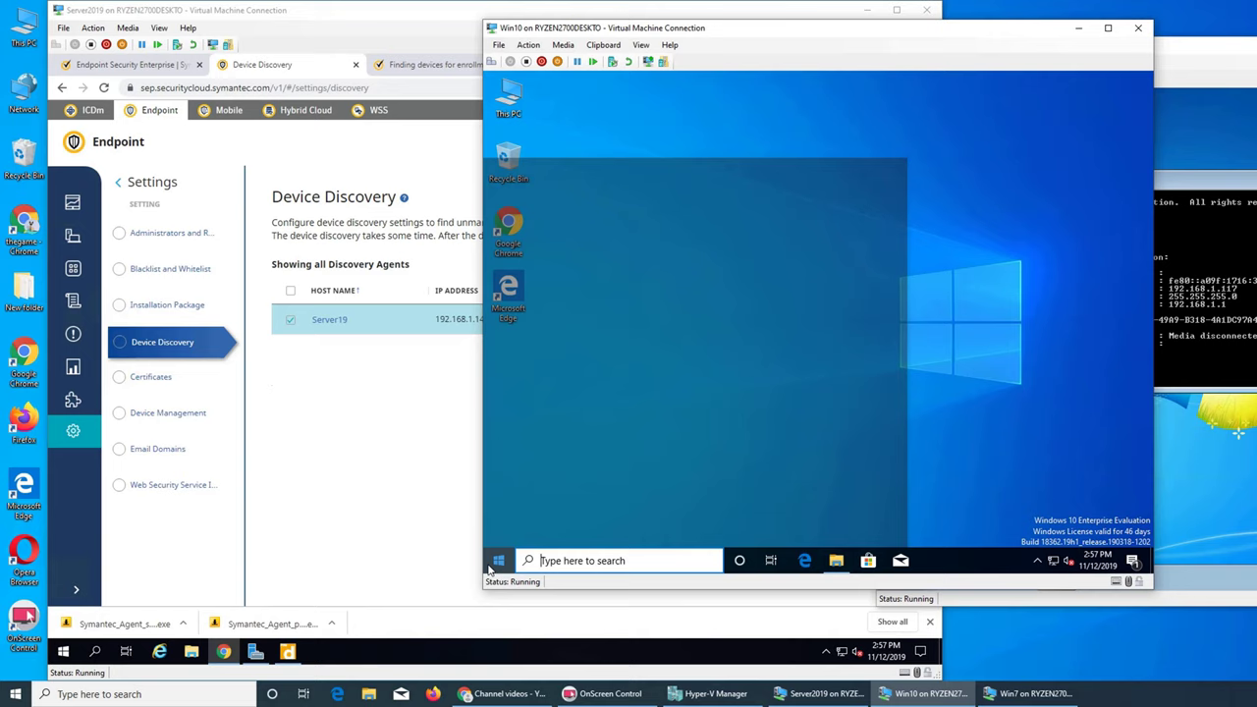
type("cmd")
key("Return")
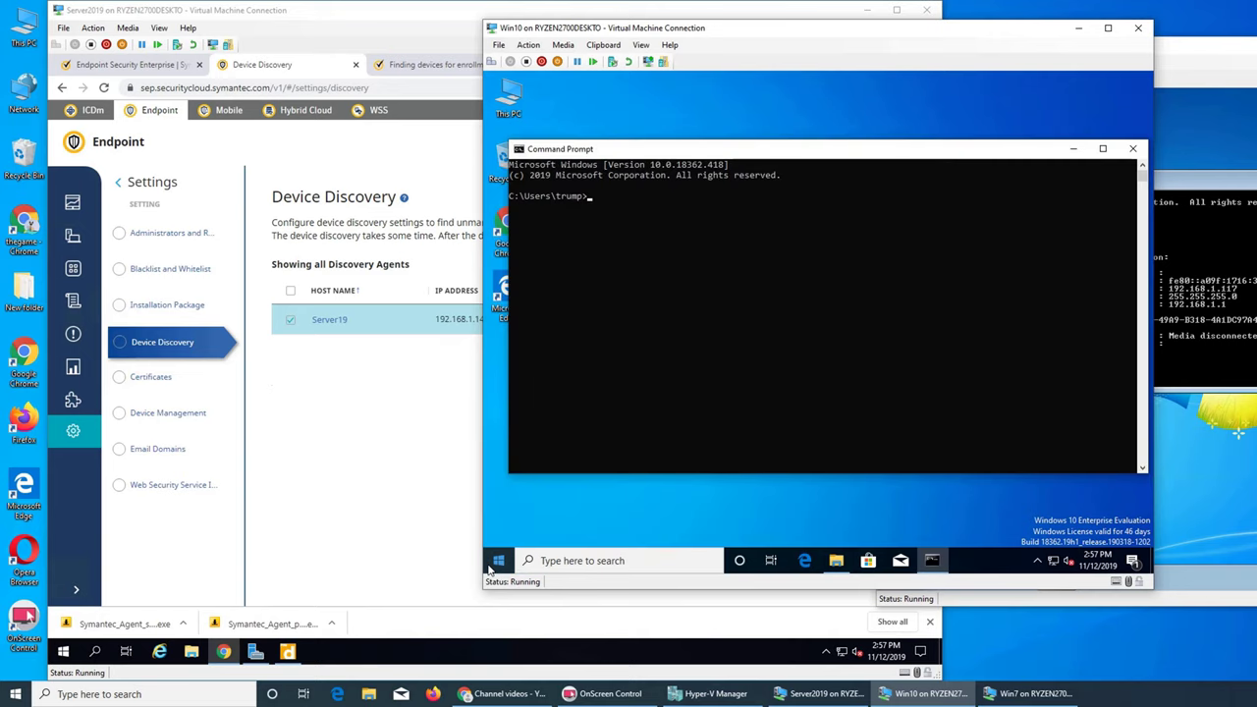
type("ipconfig")
key("Return")
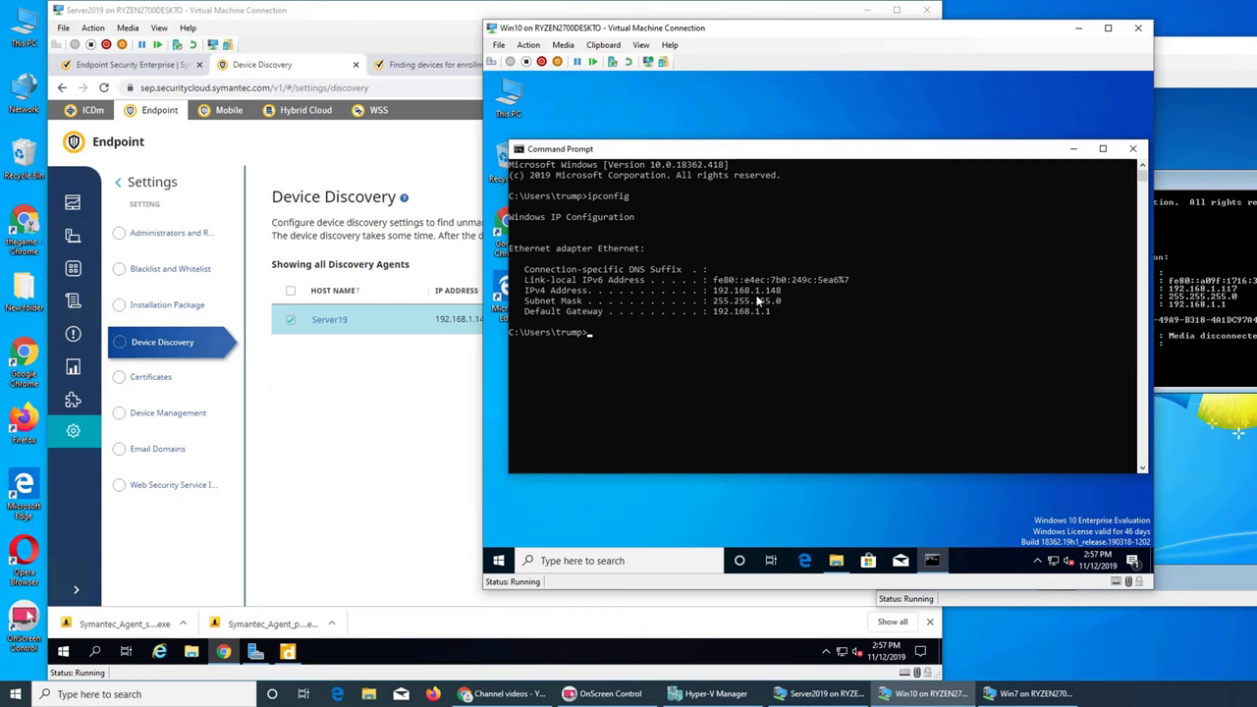
left_click(417, 466)
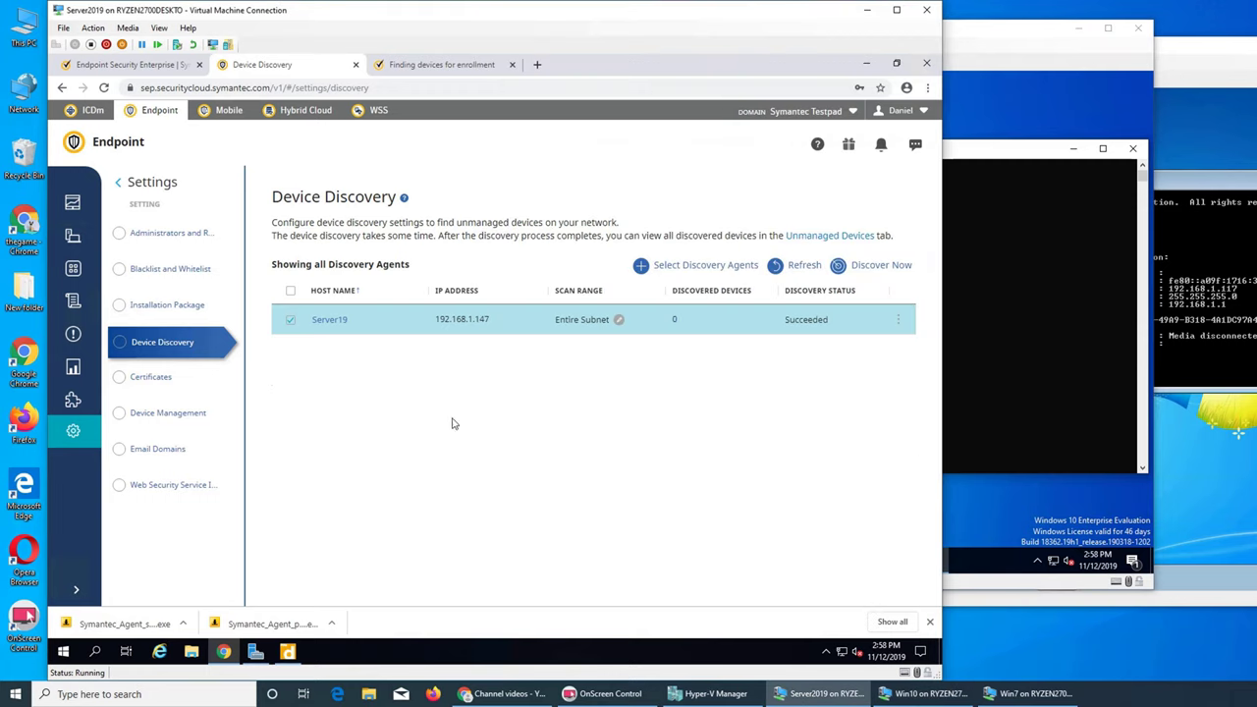
Step: Set Server19's IP range to Entire subnet with public networks included, save, and rerun discovery
left_click(898, 321)
left_click(824, 351)
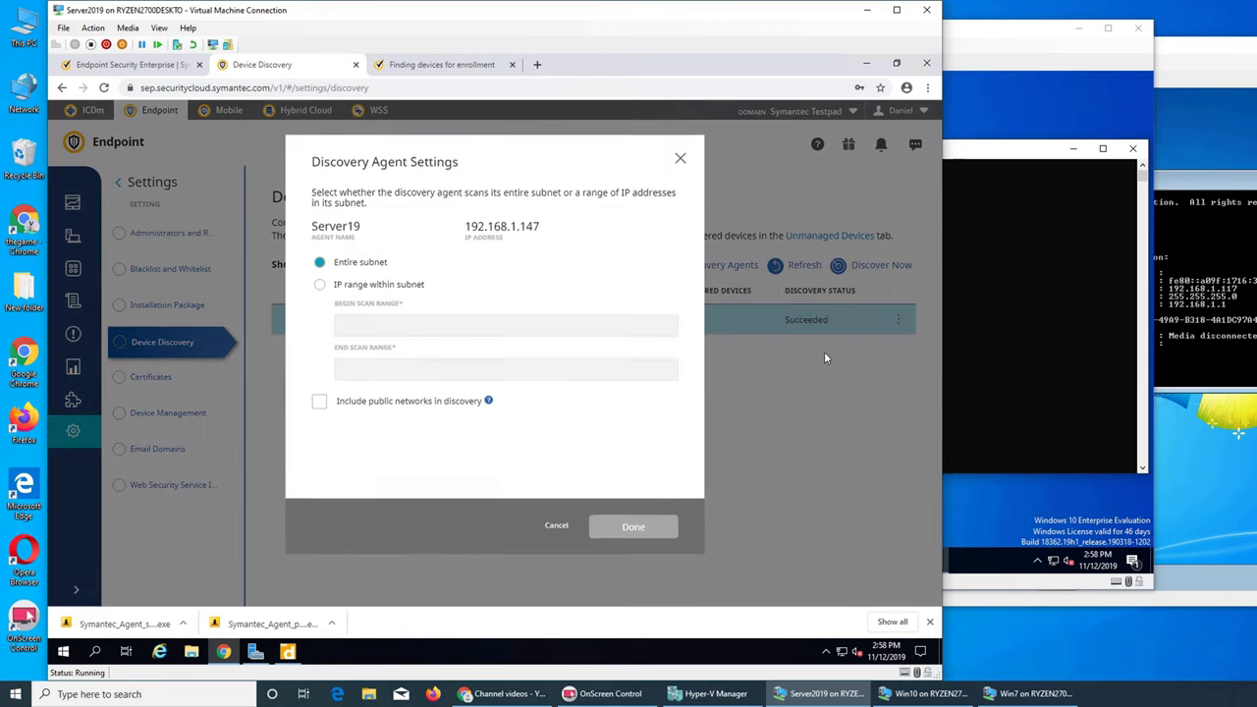
left_click(320, 286)
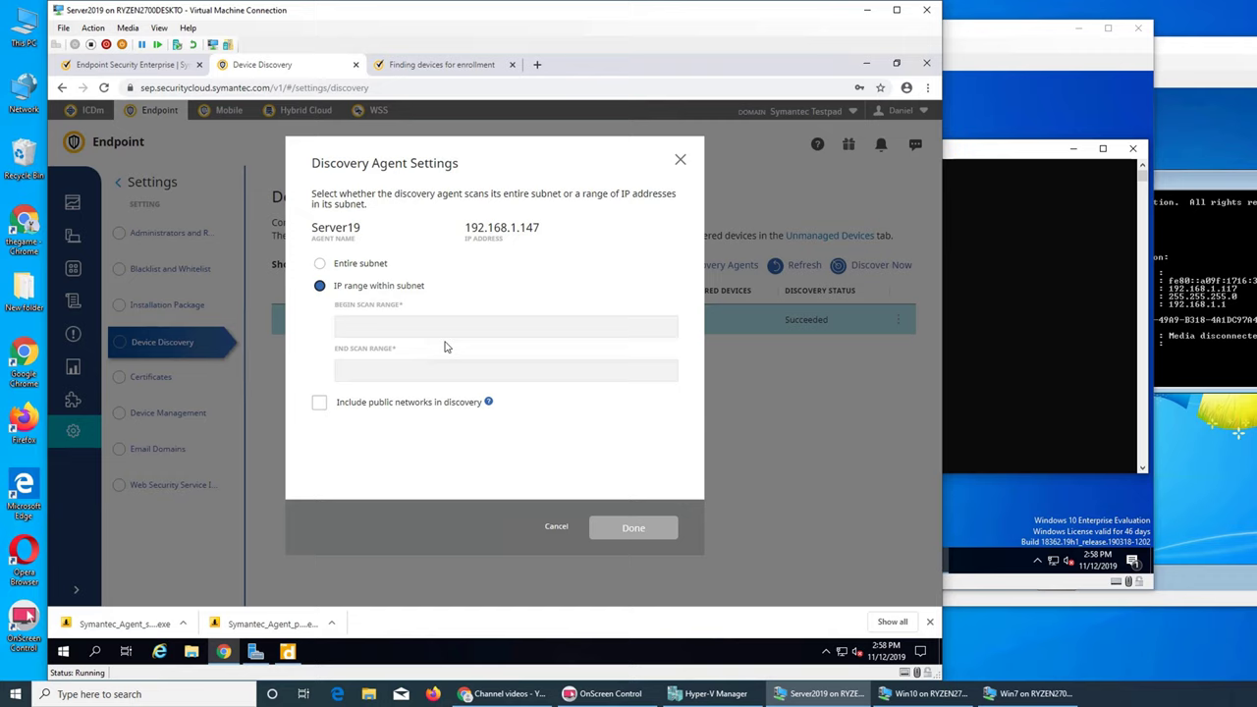
left_click(356, 267)
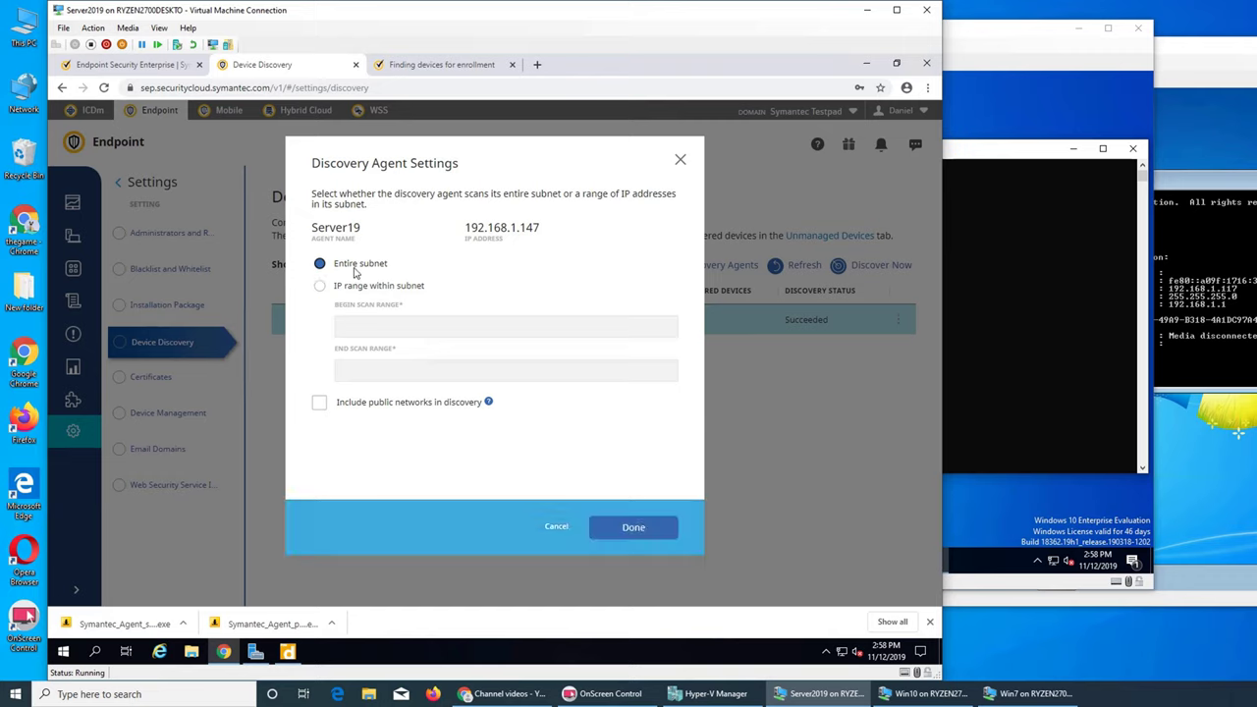
left_click(319, 403)
left_click(633, 530)
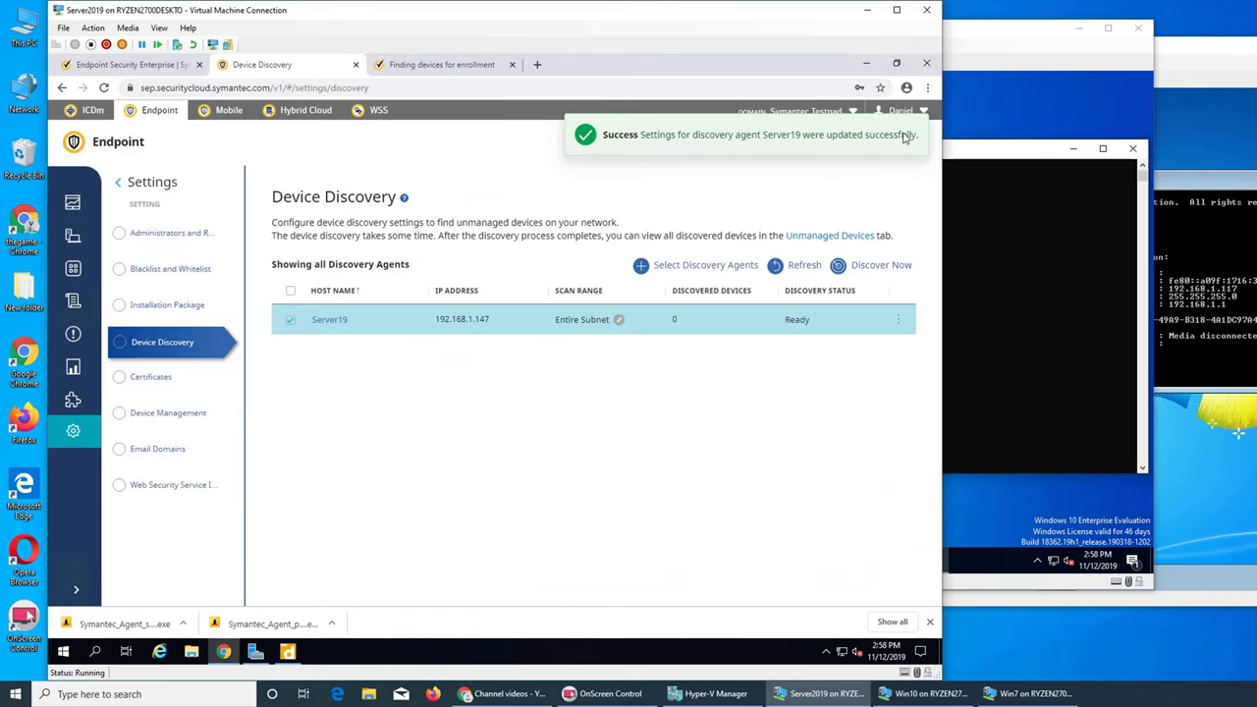
left_click(883, 265)
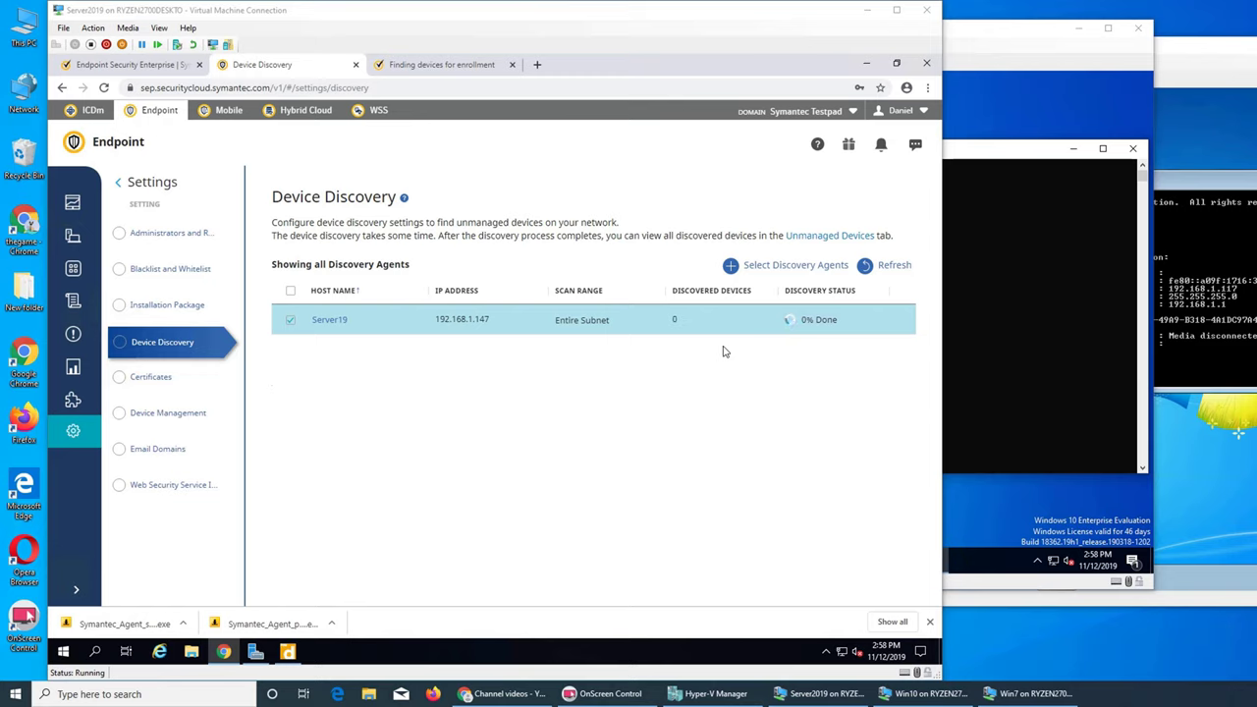
Step: Close Chrome's downloads bar and, once discovery succeeds with 9 devices, deselect the Server19 row
left_click(929, 621)
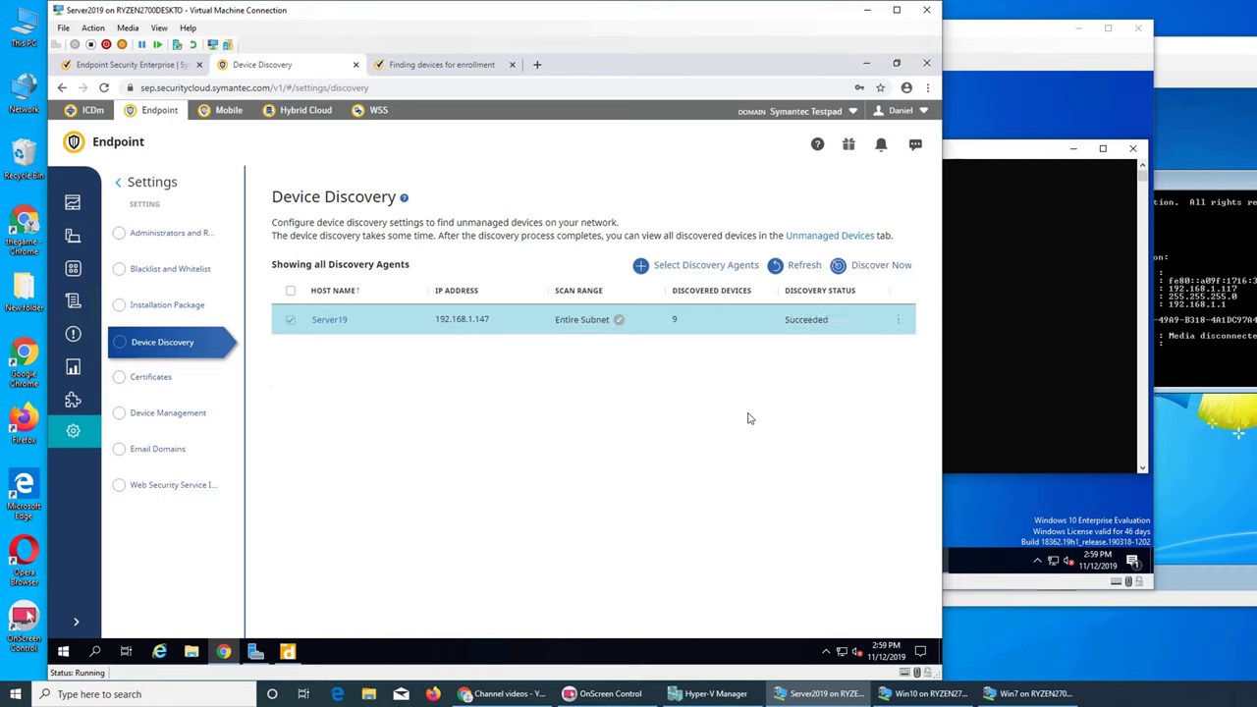
left_click(674, 320)
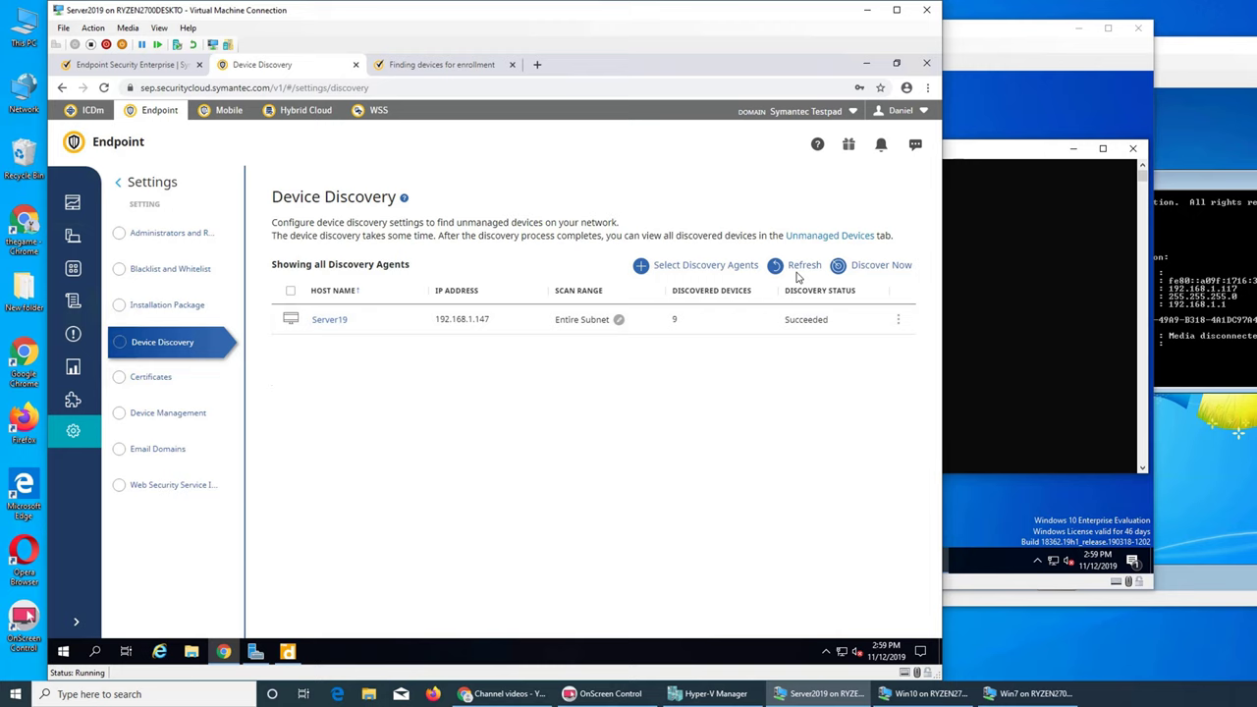
Step: Open the 9 unmanaged devices, widen the Device column, and copy the name A0-CC-2B-A7-7E-1E
left_click(817, 238)
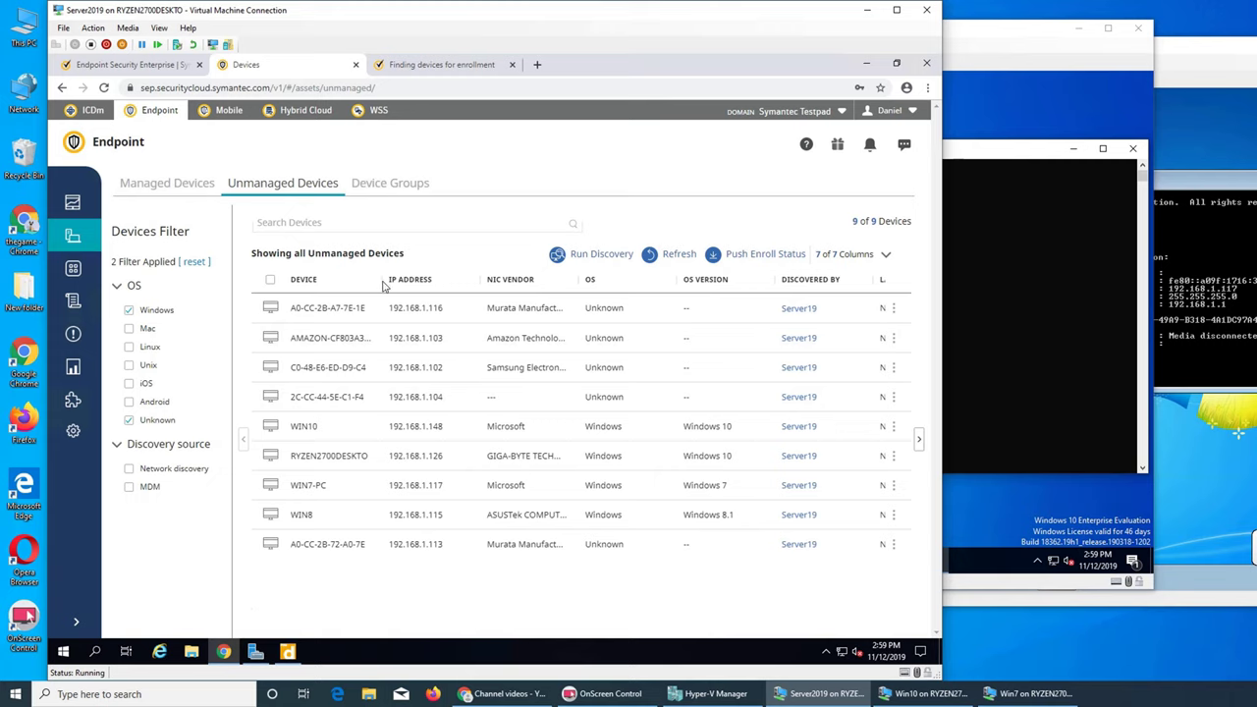
left_click_drag(382, 285, 421, 288)
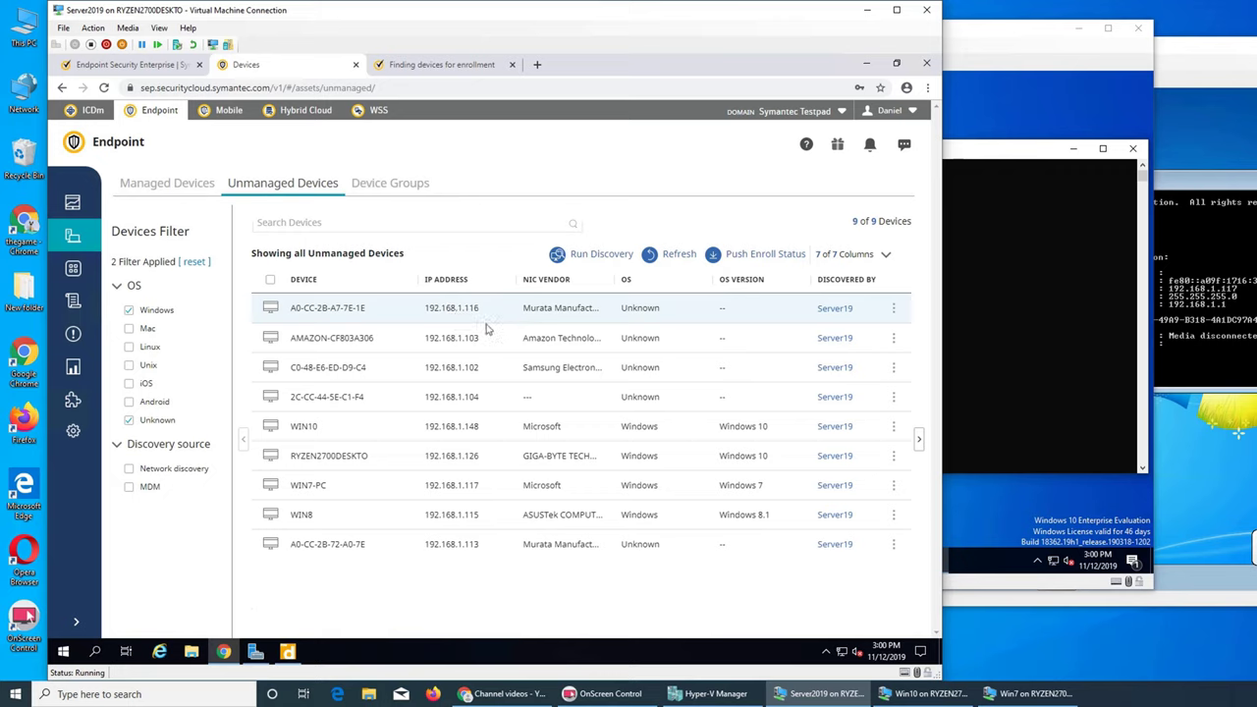
triple_click(340, 313)
right_click(339, 310)
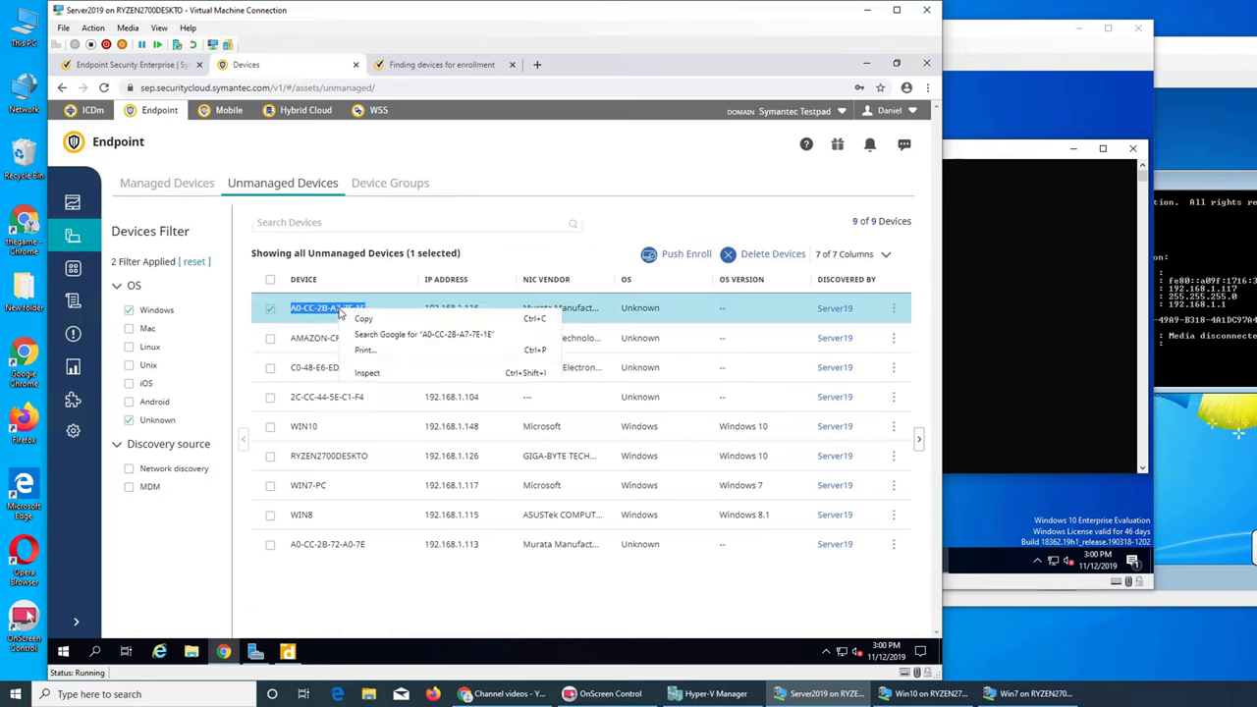
left_click(361, 320)
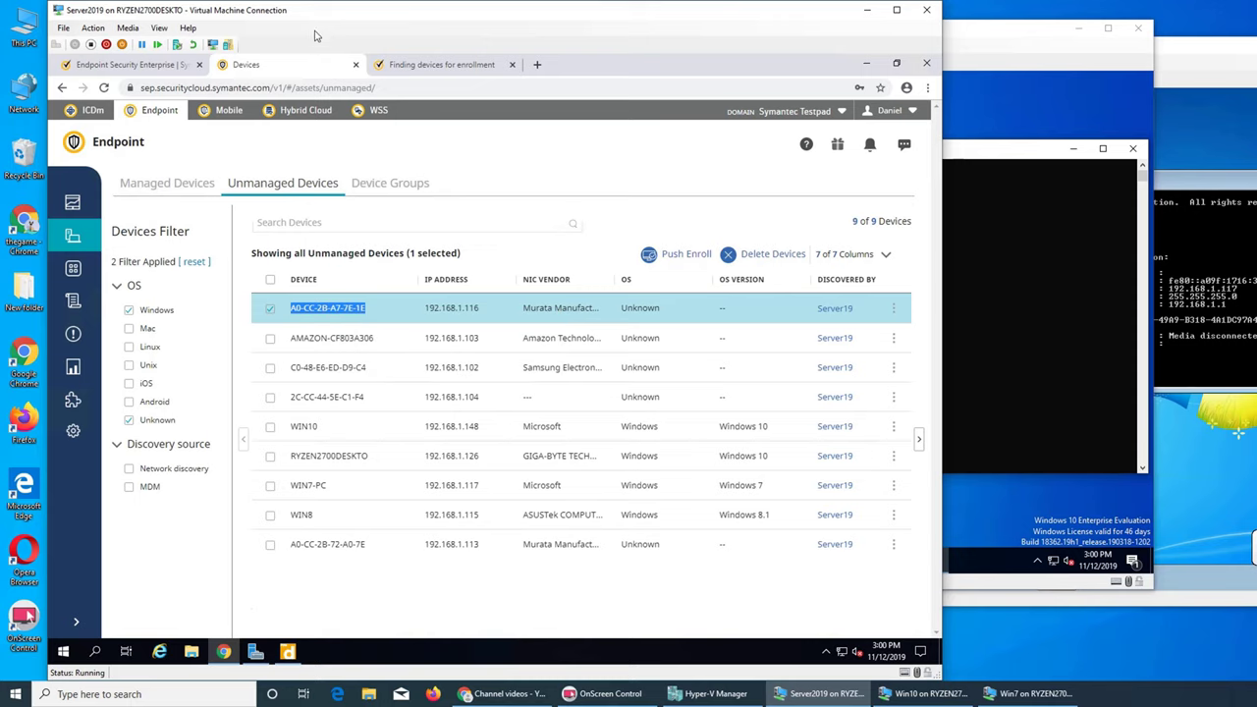
left_click(537, 65)
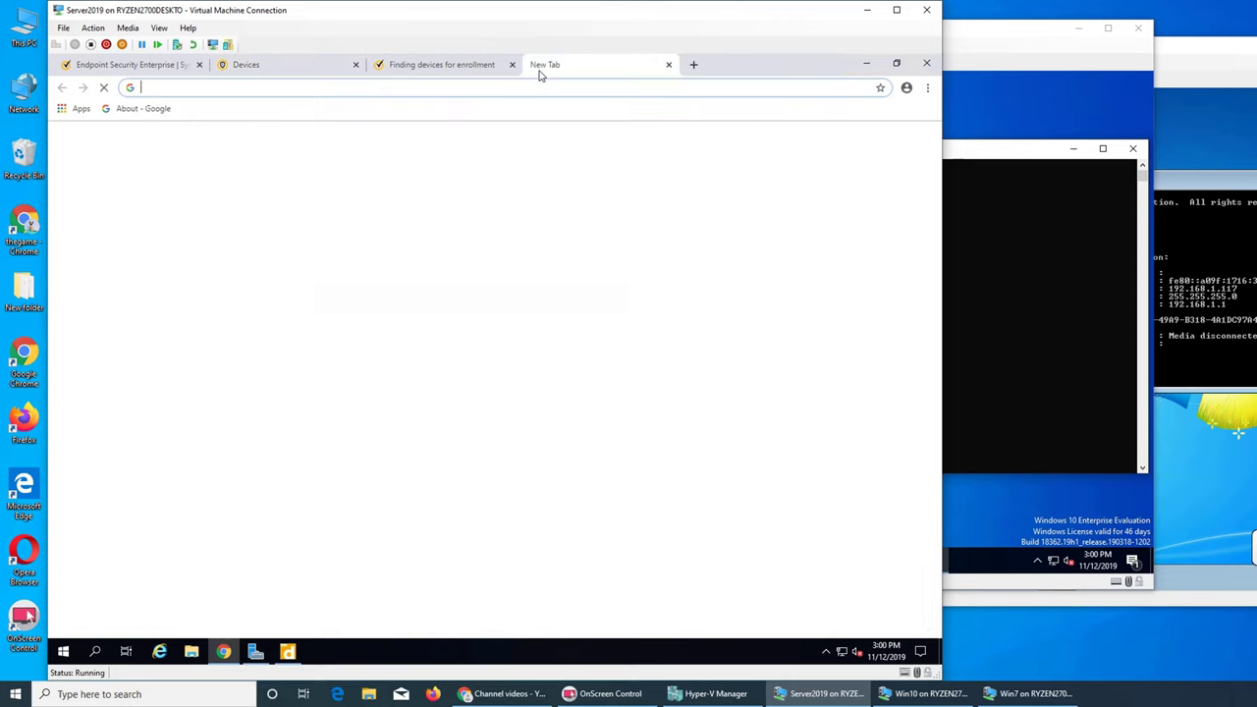
type("wi")
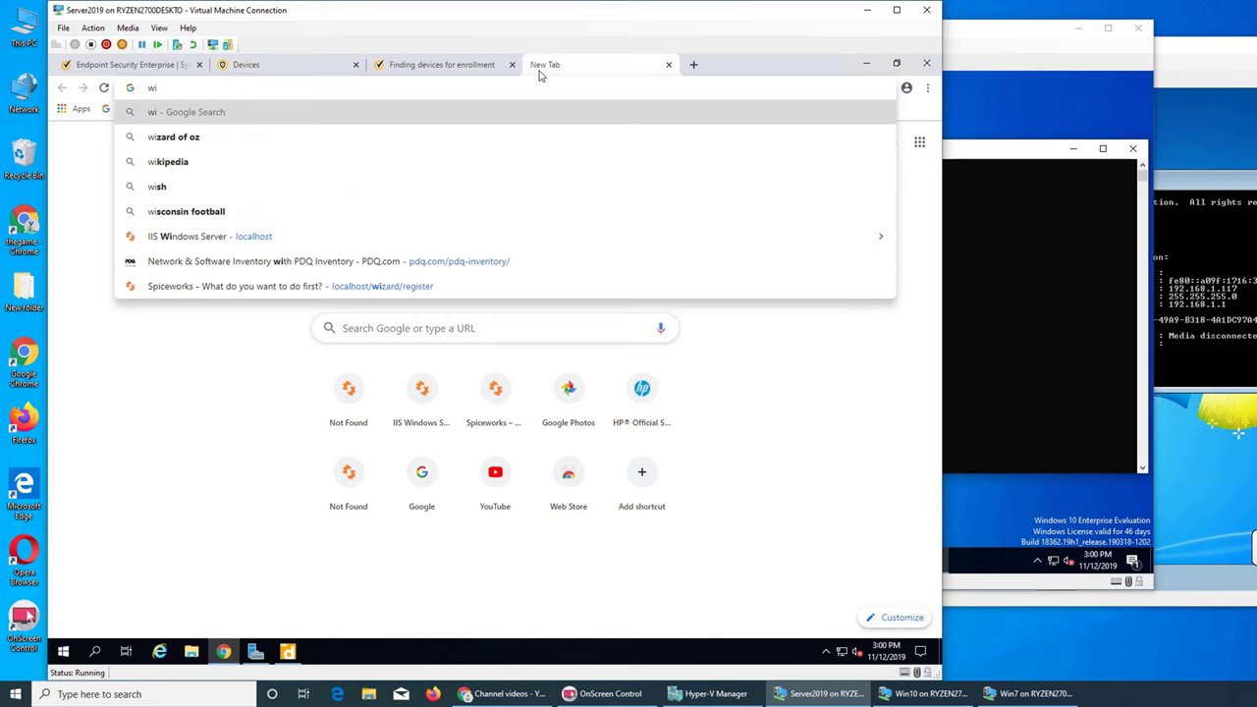
left_click(669, 64)
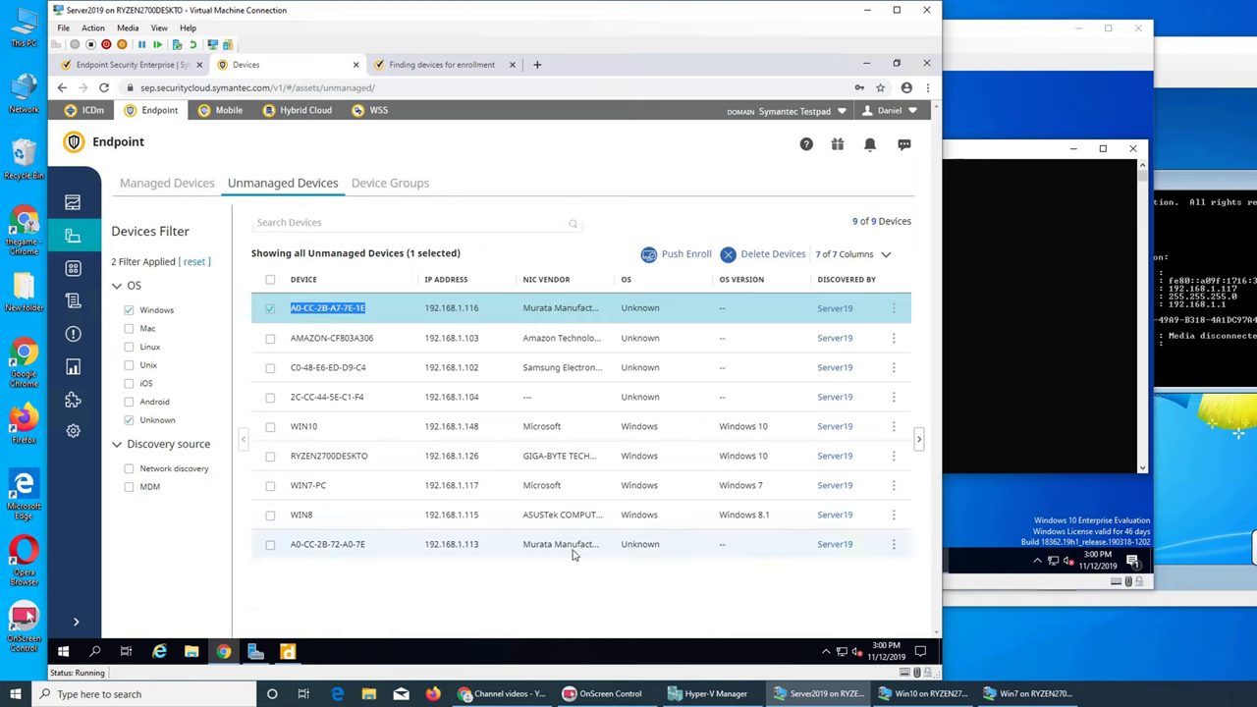
Step: Search Google for 'wireshark oui' and open the Wireshark OUI Lookup Tool
left_click(460, 65)
left_click(462, 86)
type("w")
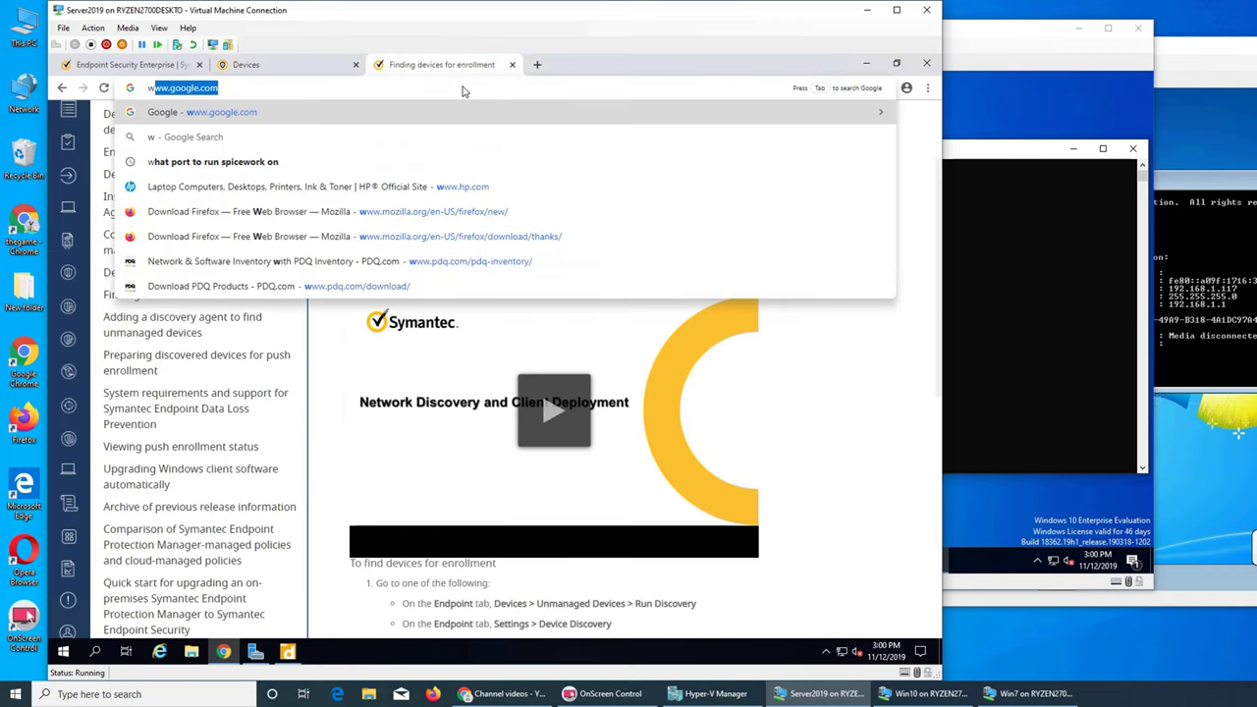
type("ireshark")
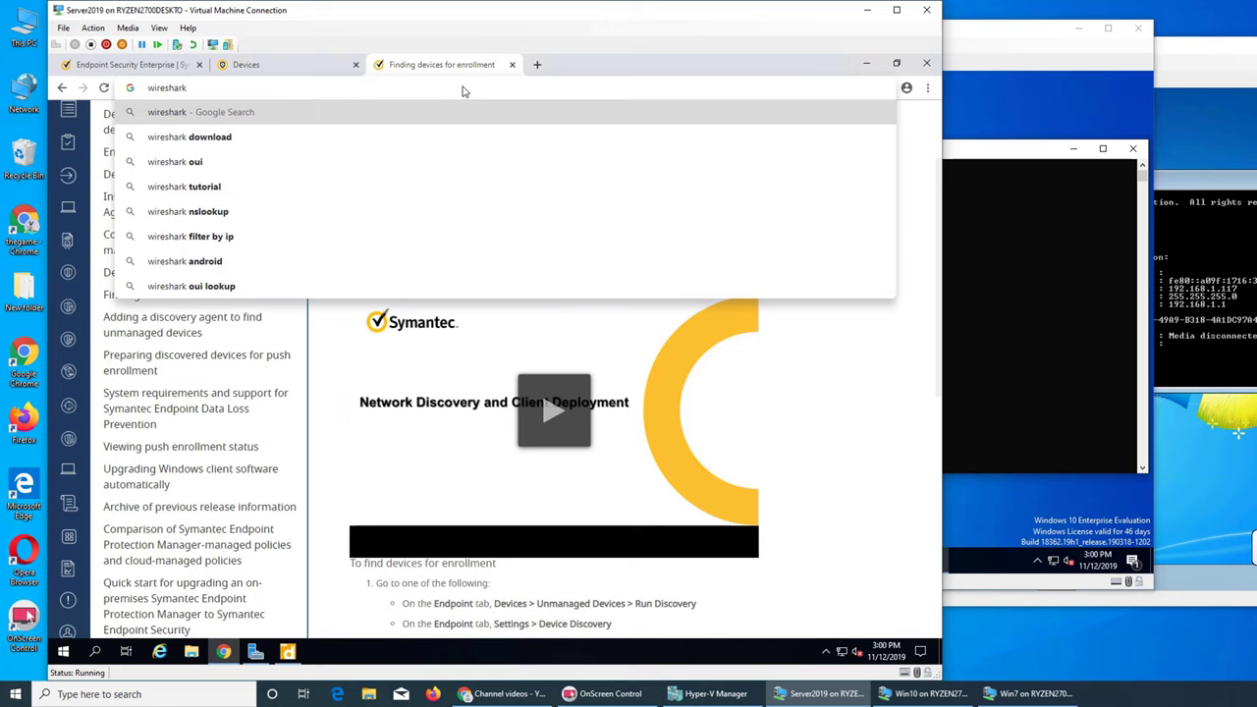
type(" oui")
key("Return")
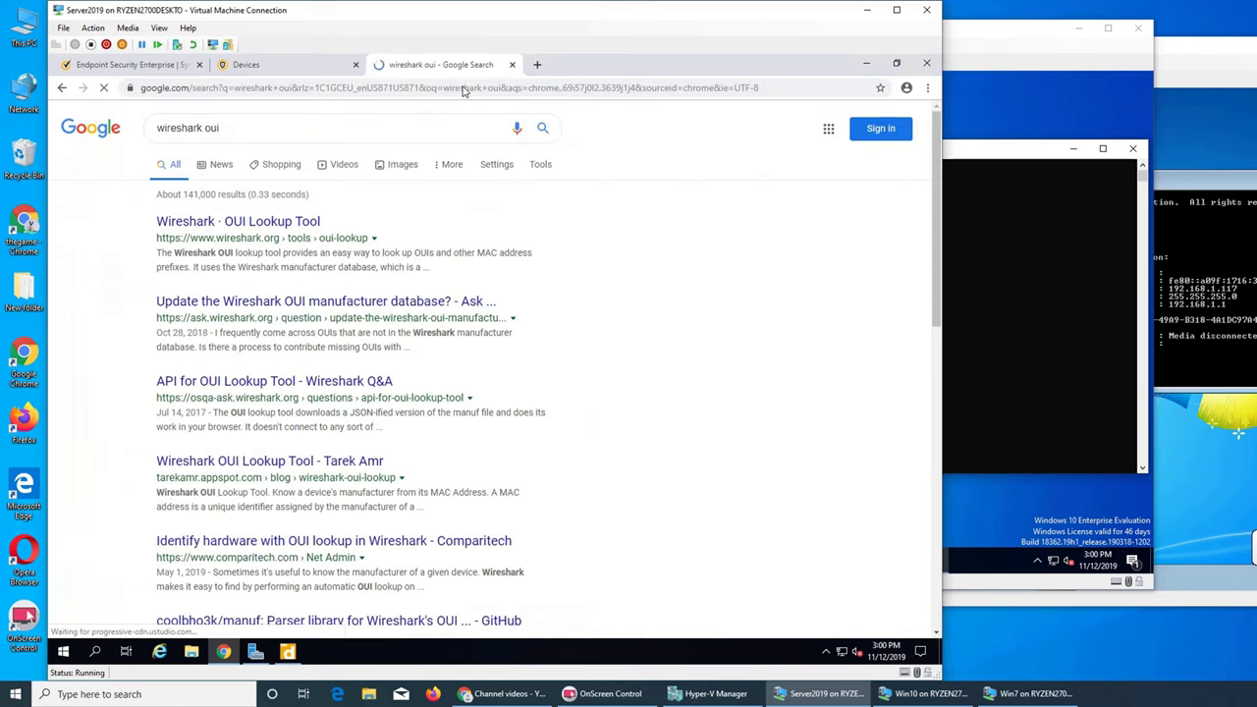
left_click(238, 222)
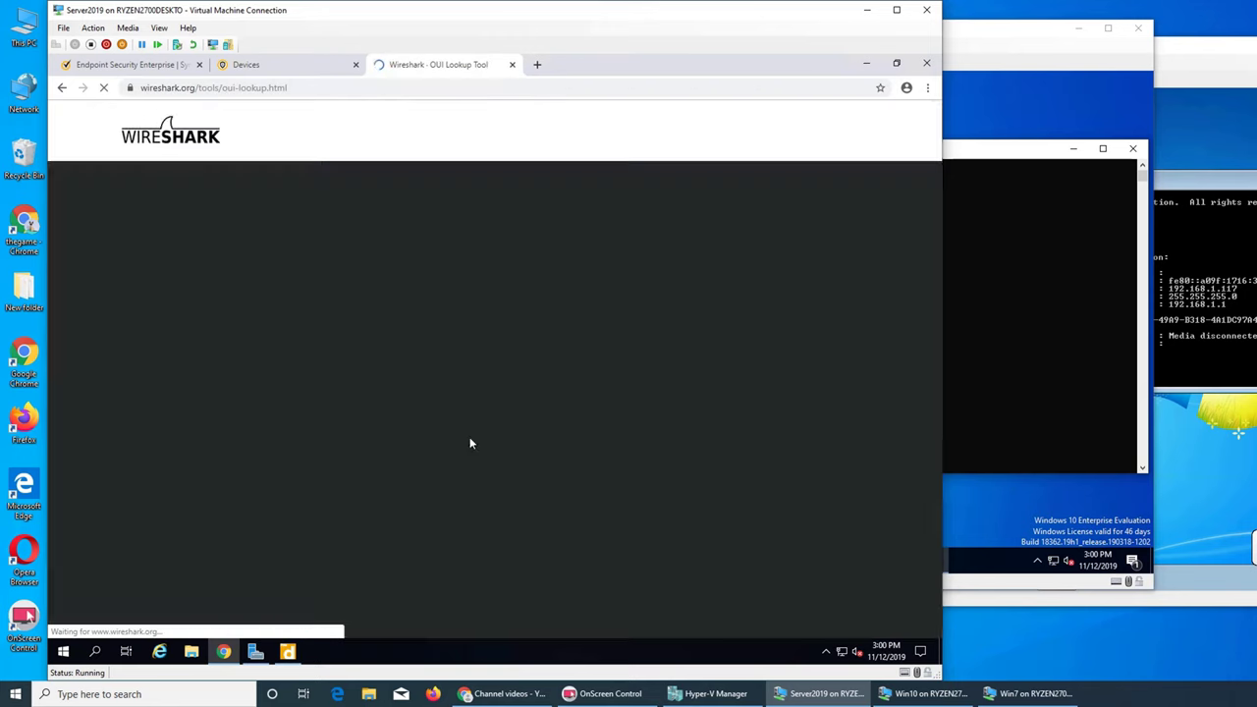
Step: Paste A0-CC-2B-A7-7E-1E into the lookup and select the Murata Manufacturing Co., Ltd. result
key("ctrl+v")
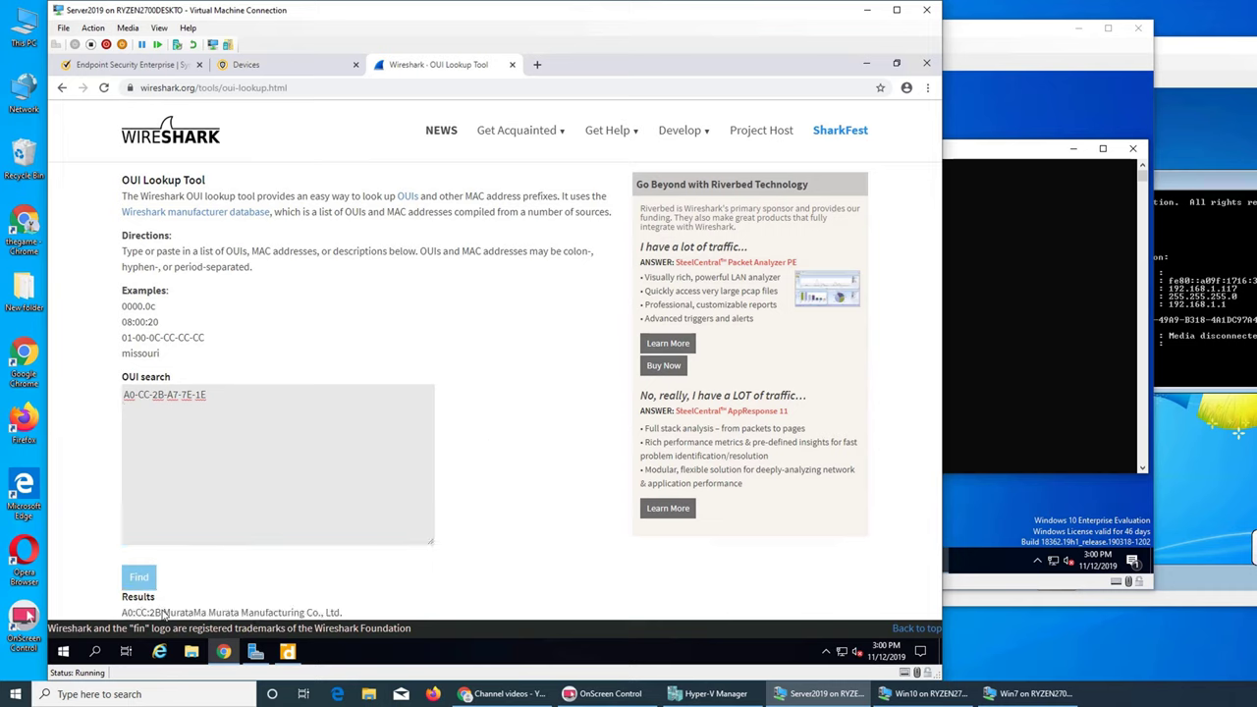
left_click_drag(163, 612, 316, 614)
right_click(308, 612)
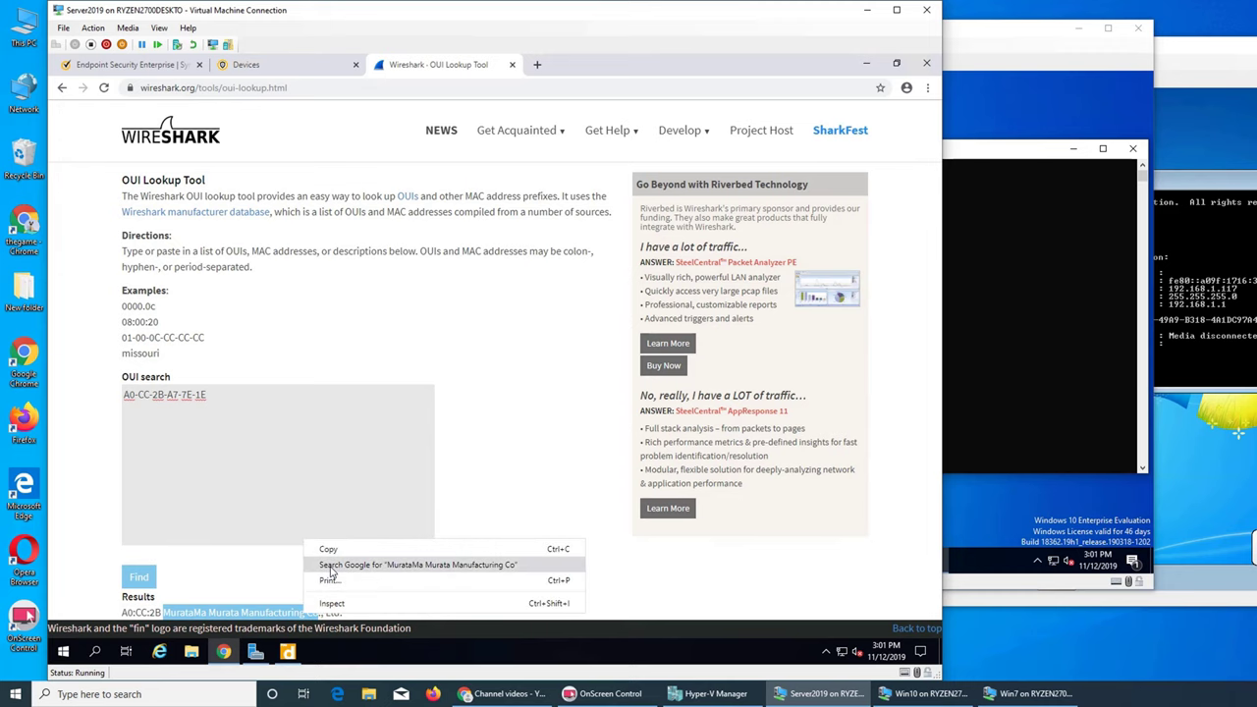
Step: Search Google for Murata Manufacturing Co., skim the results, then return to Symantec's Unmanaged Devices list
left_click(332, 567)
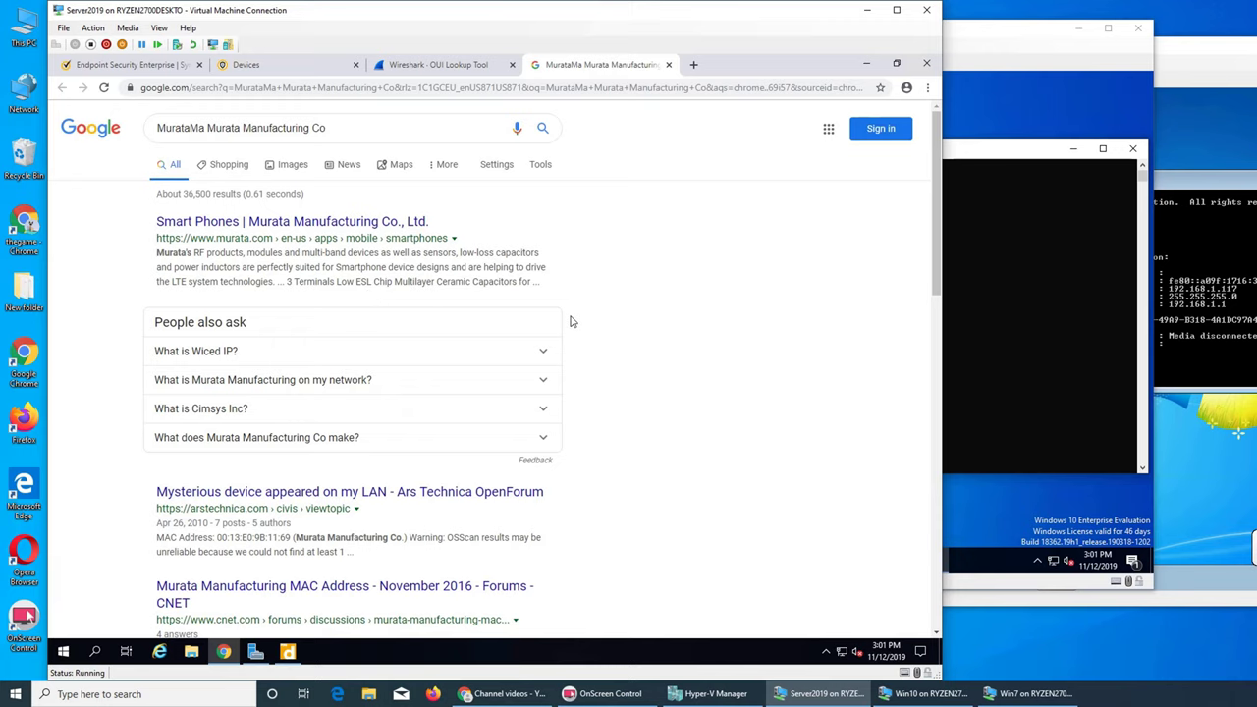
scroll(574, 321, "down", 3)
scroll(570, 318, "up", 3)
scroll(447, 284, "down", 2)
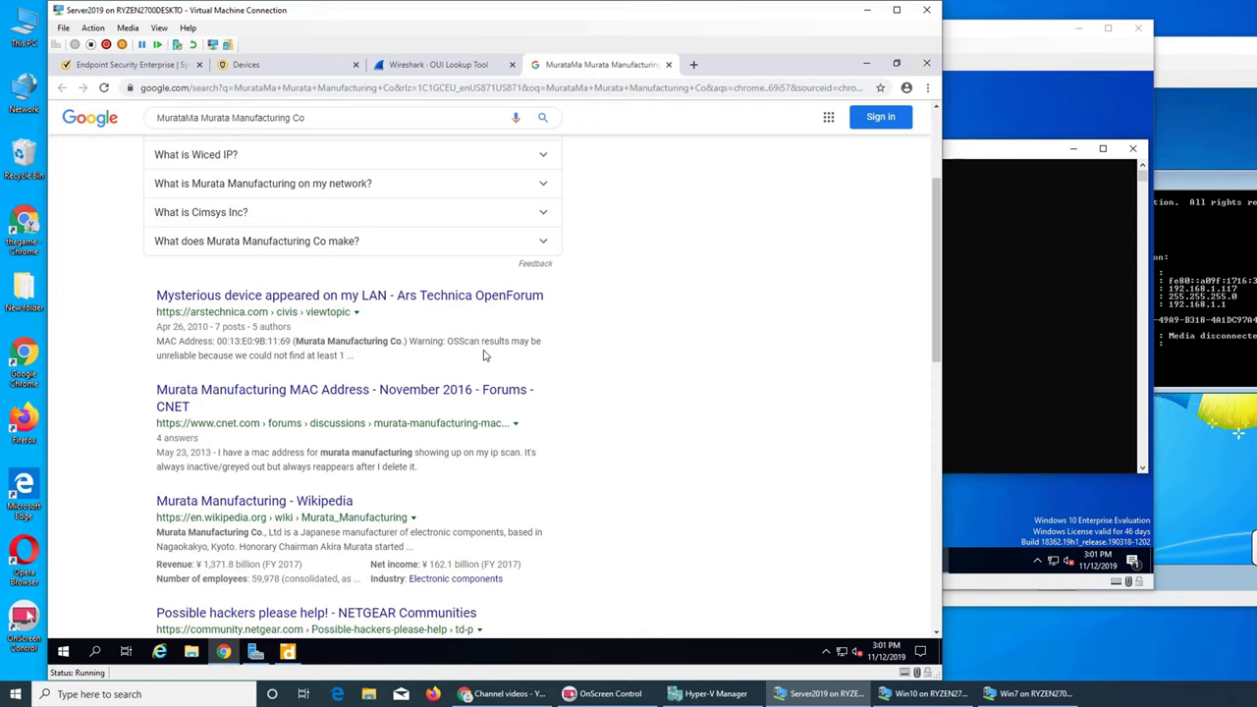
left_click(439, 65)
left_click(306, 65)
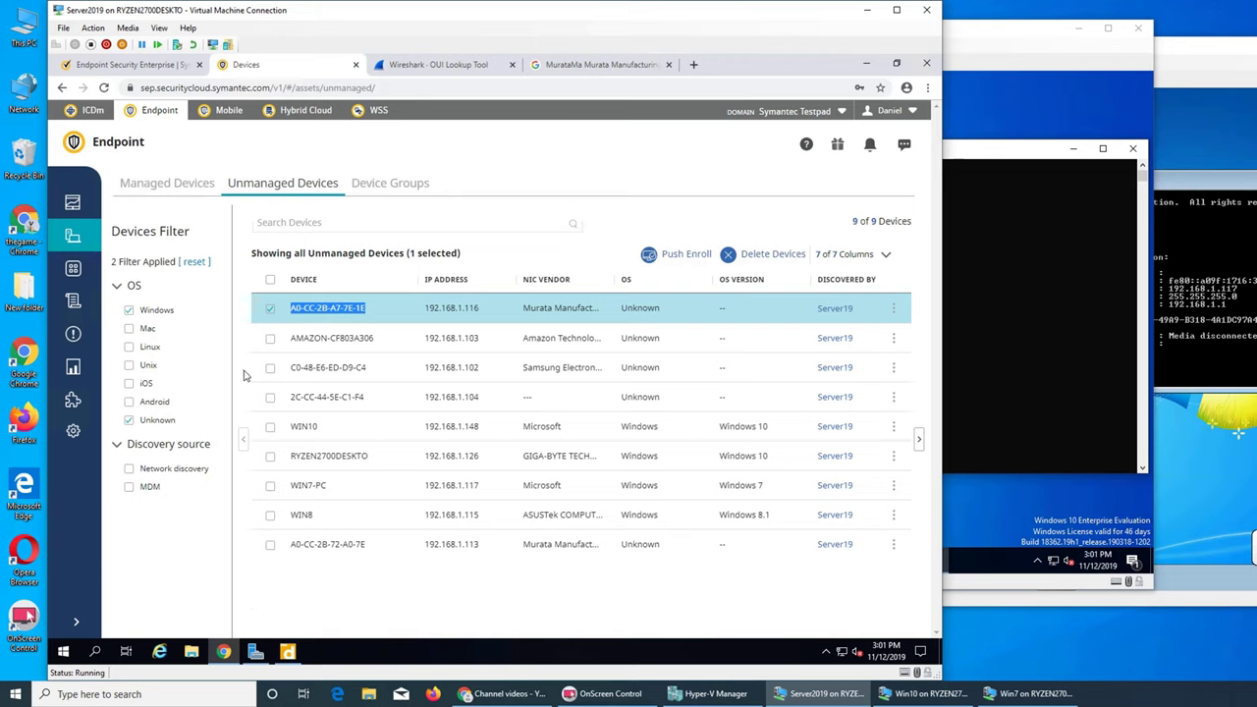
Step: Select only WIN10, push-enroll it with the administrator username and password, and view its Initiated status
left_click(268, 310)
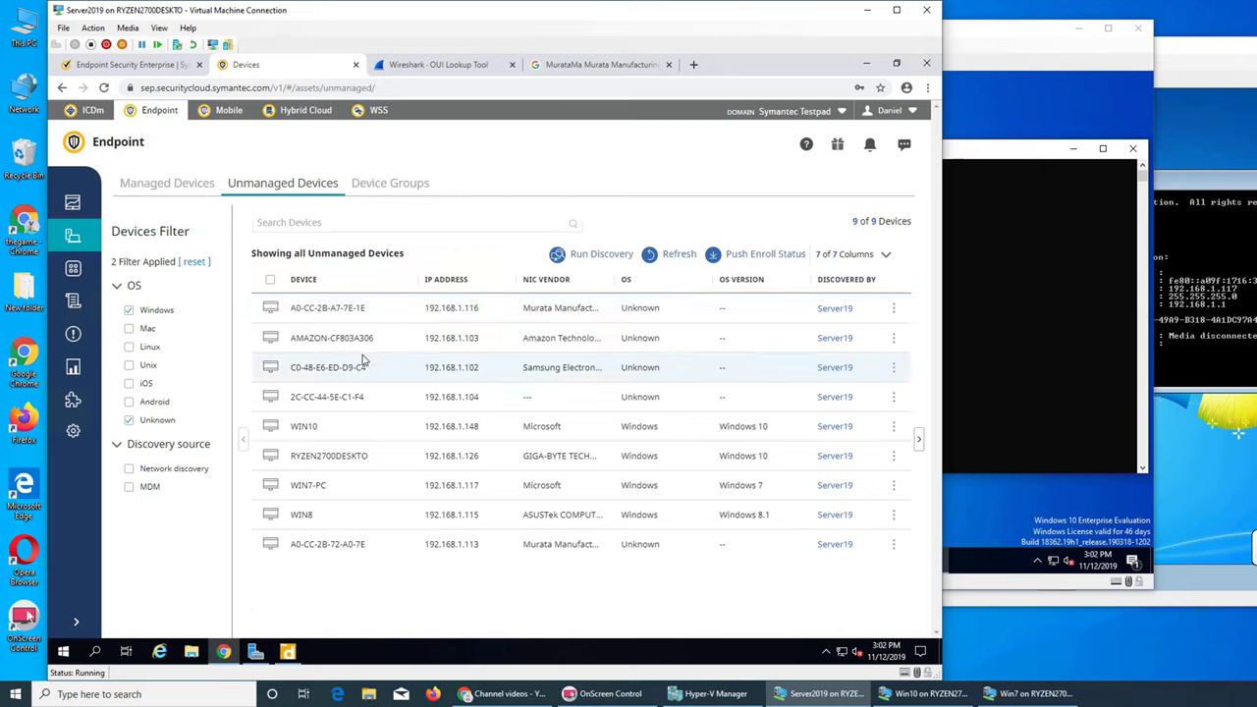
left_click(270, 428)
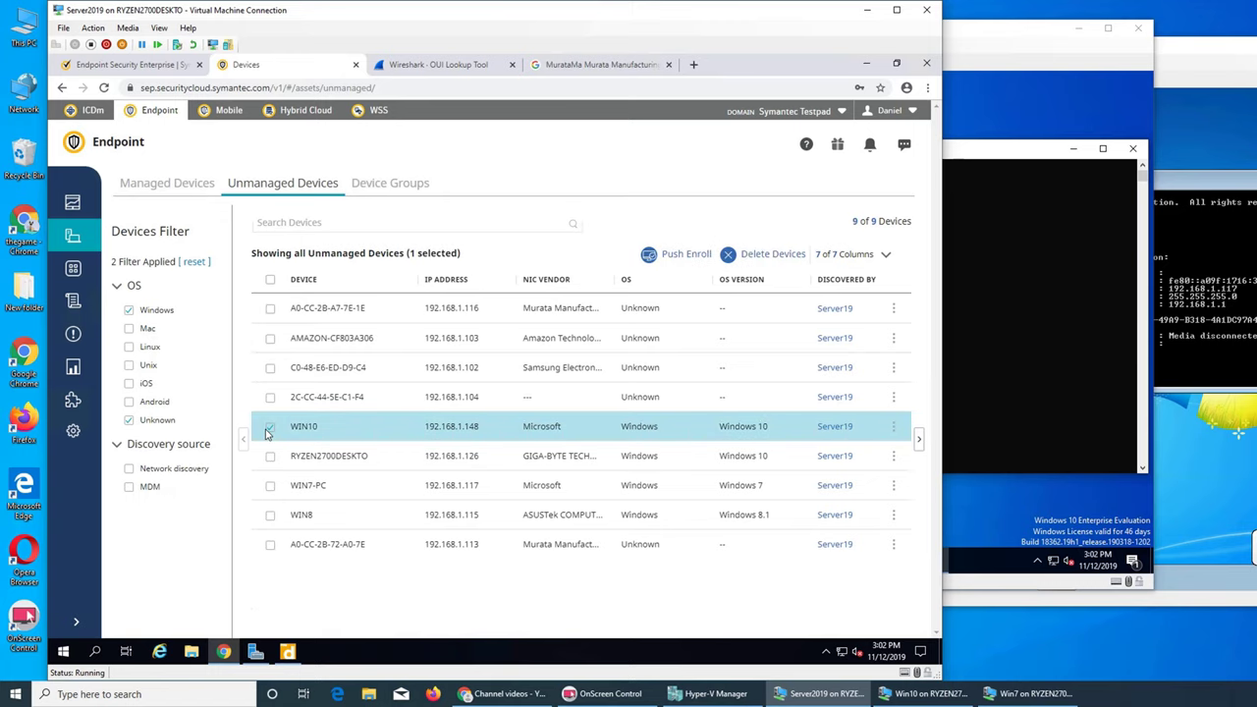
left_click(683, 257)
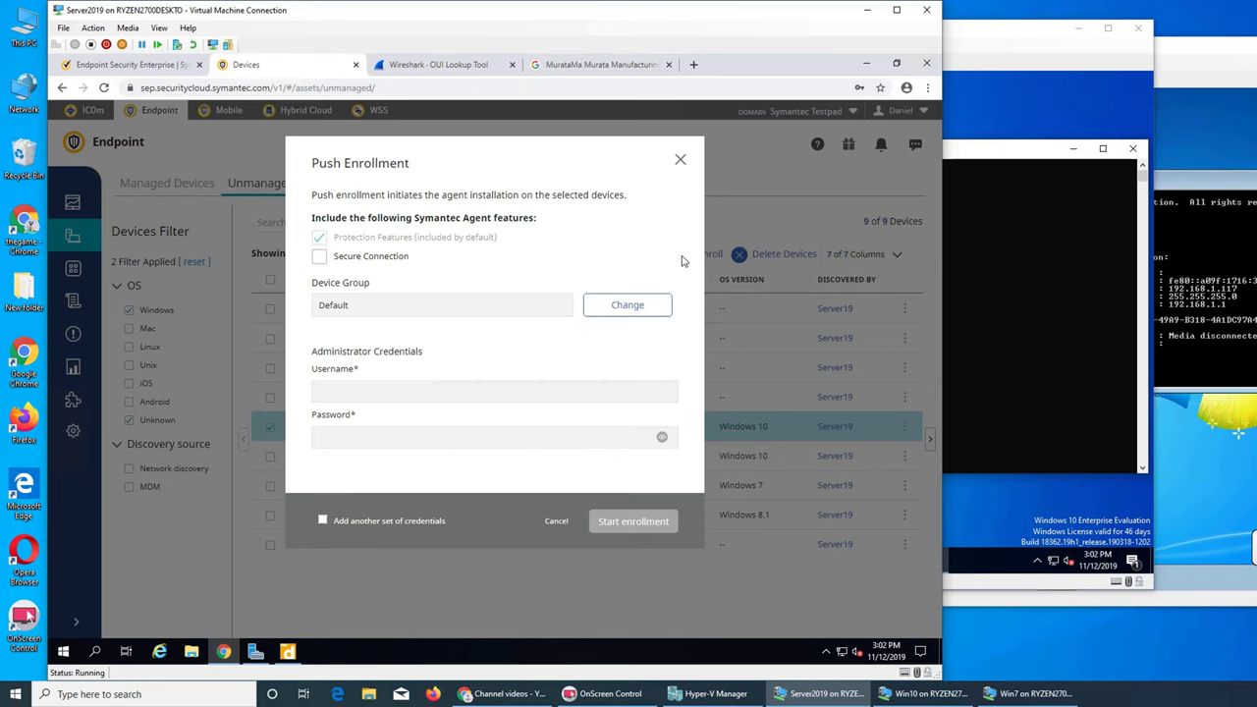
left_click(524, 396)
type("adP")
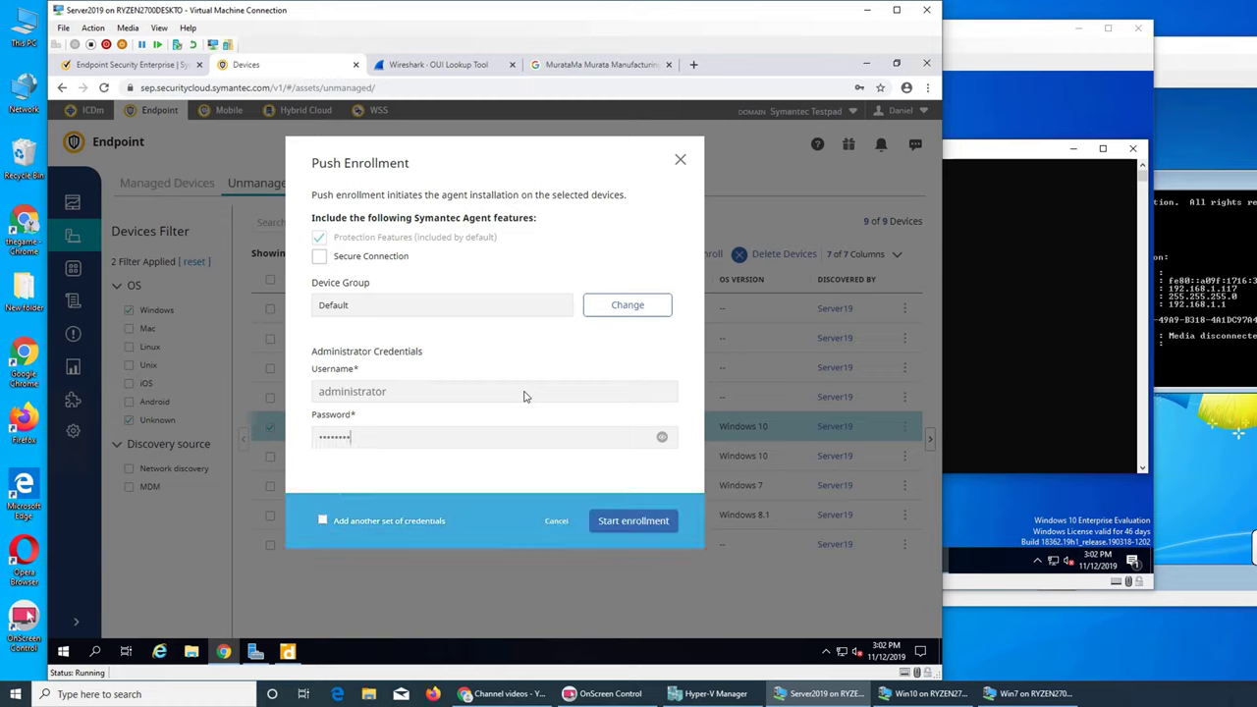
left_click(645, 521)
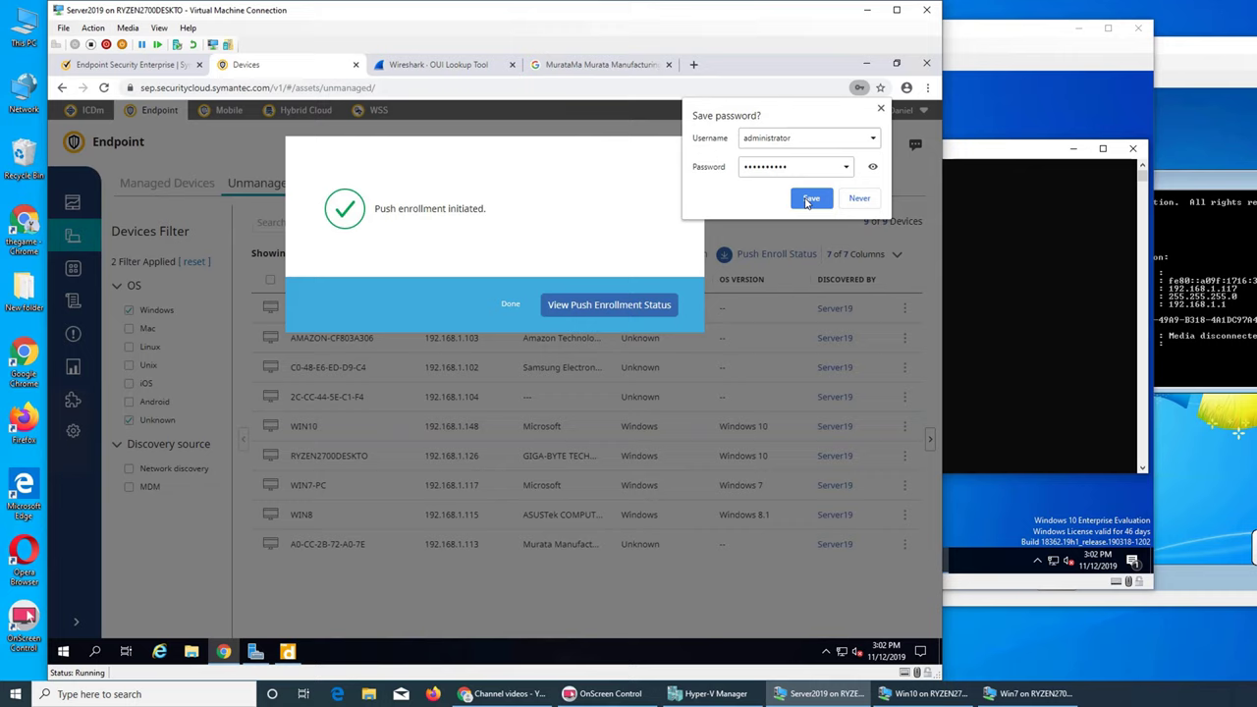
left_click(881, 110)
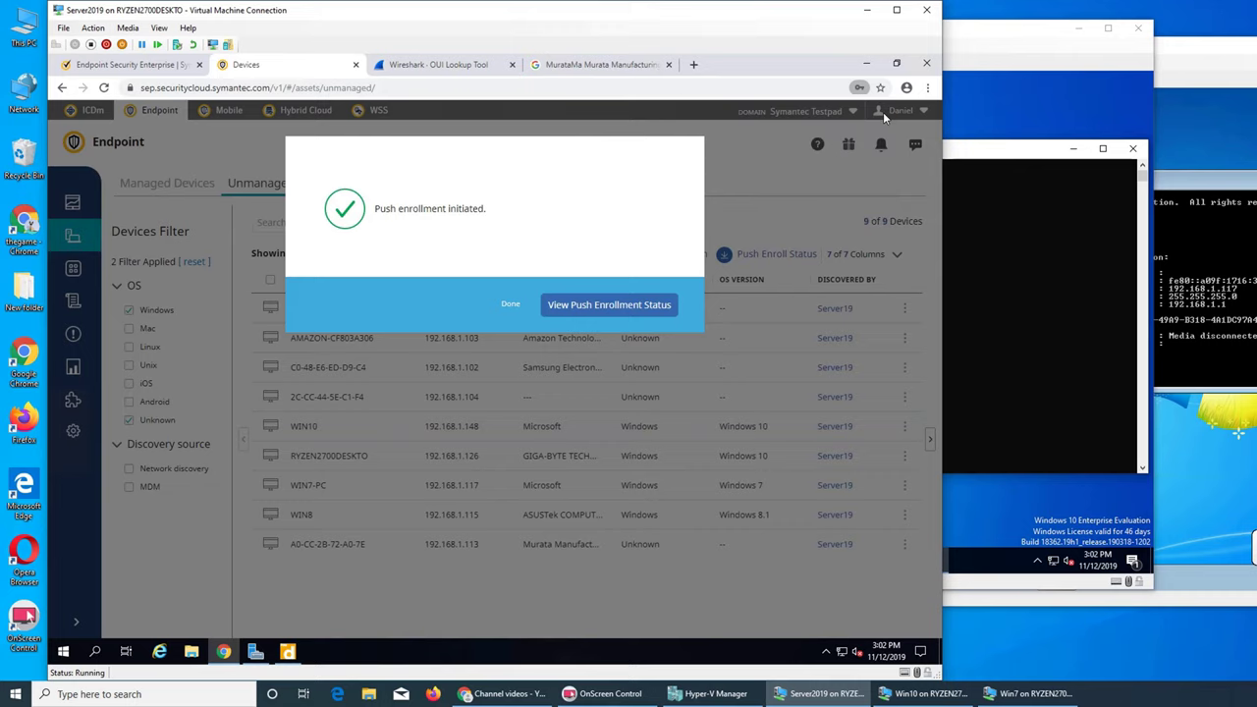
left_click(576, 305)
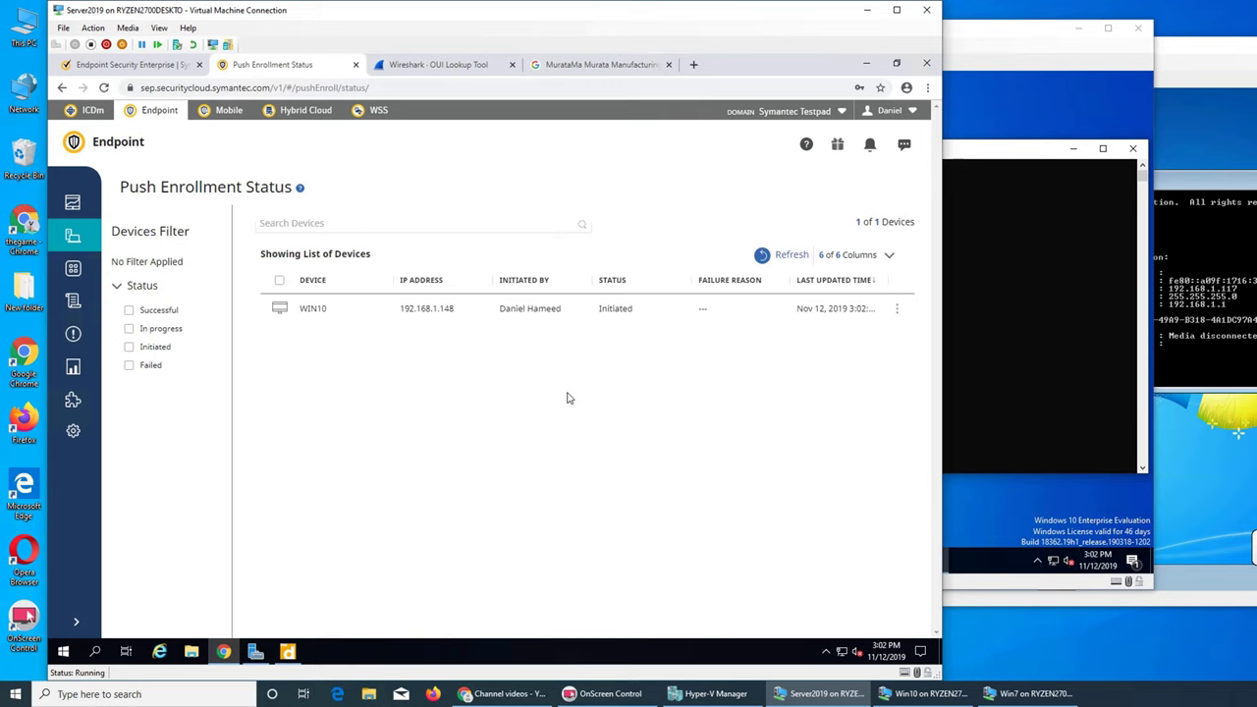
Step: On the Win10 VM, close the Command Prompt window
left_click(996, 491)
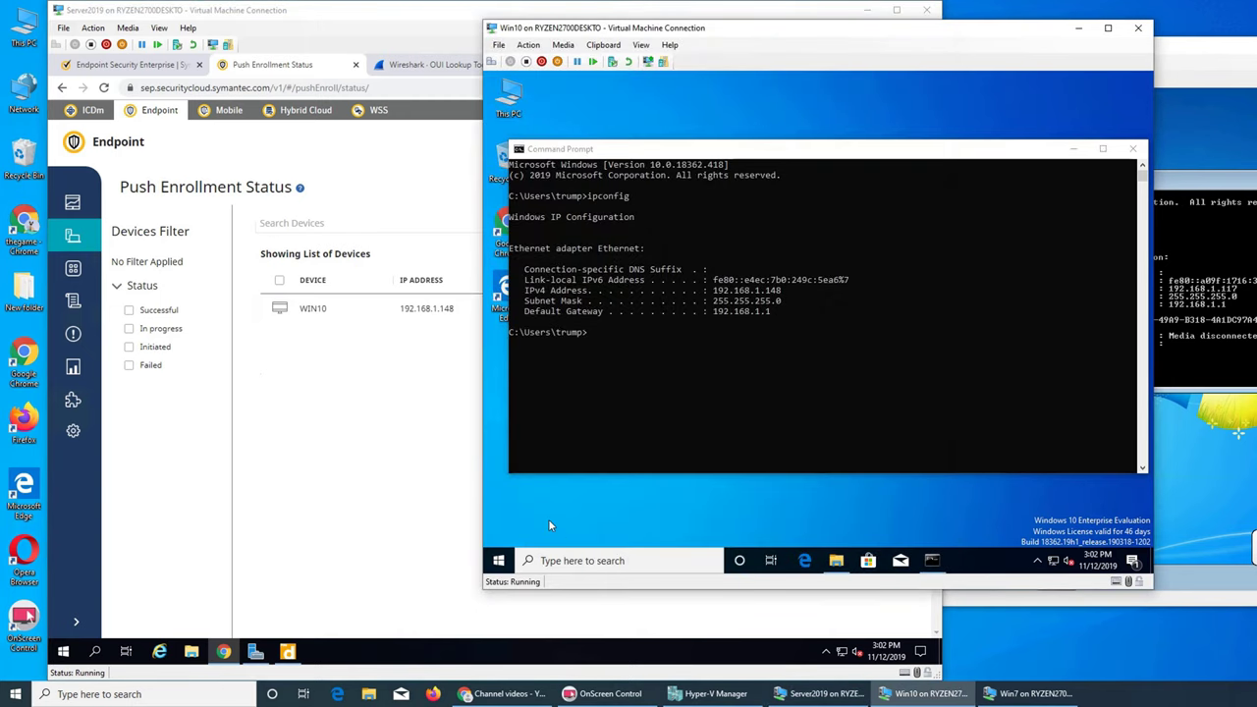
left_click(1037, 560)
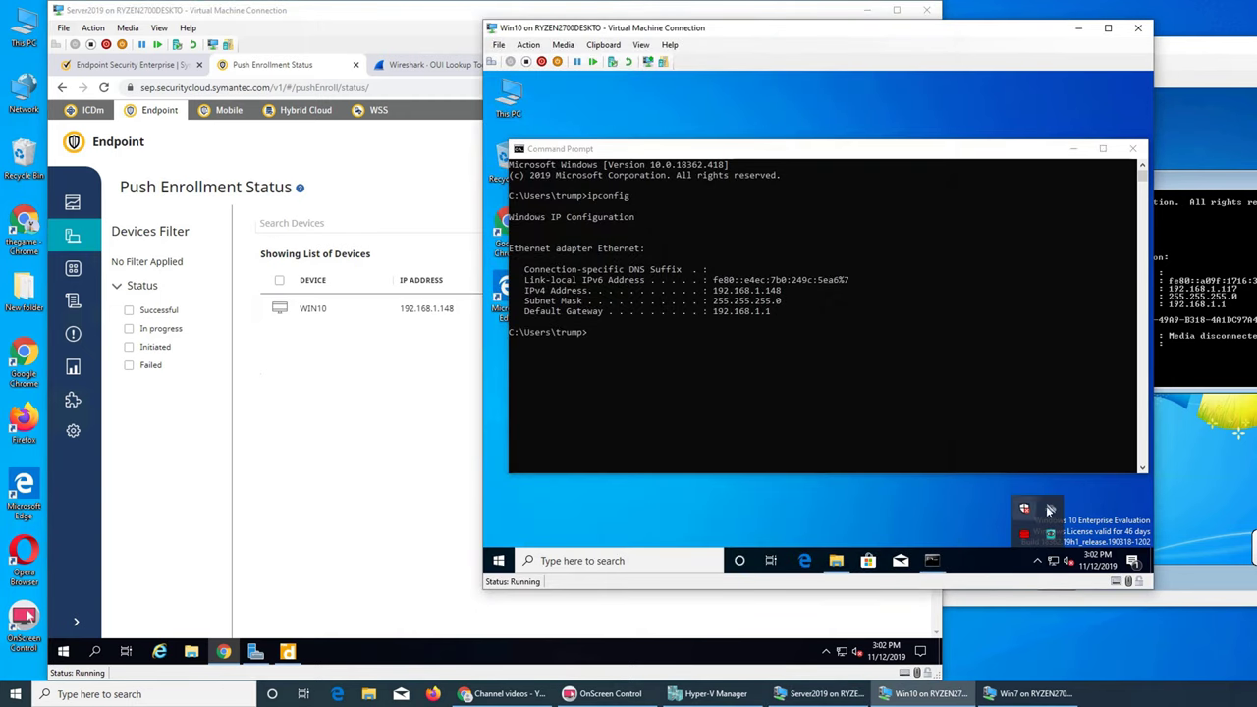
left_click(1132, 149)
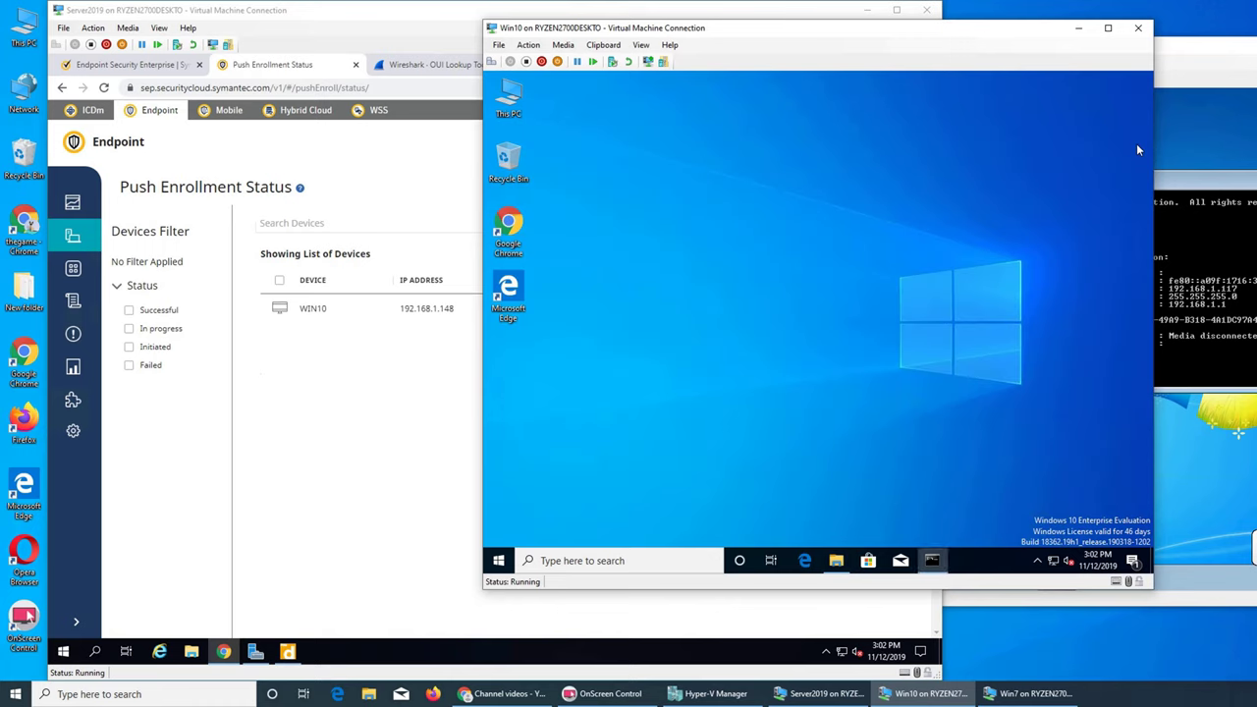
Step: Find the pushed Symantec folder via search and select Symantec_Agent_Setup in {SA1425280-4Q19S2}_x64
left_click(500, 570)
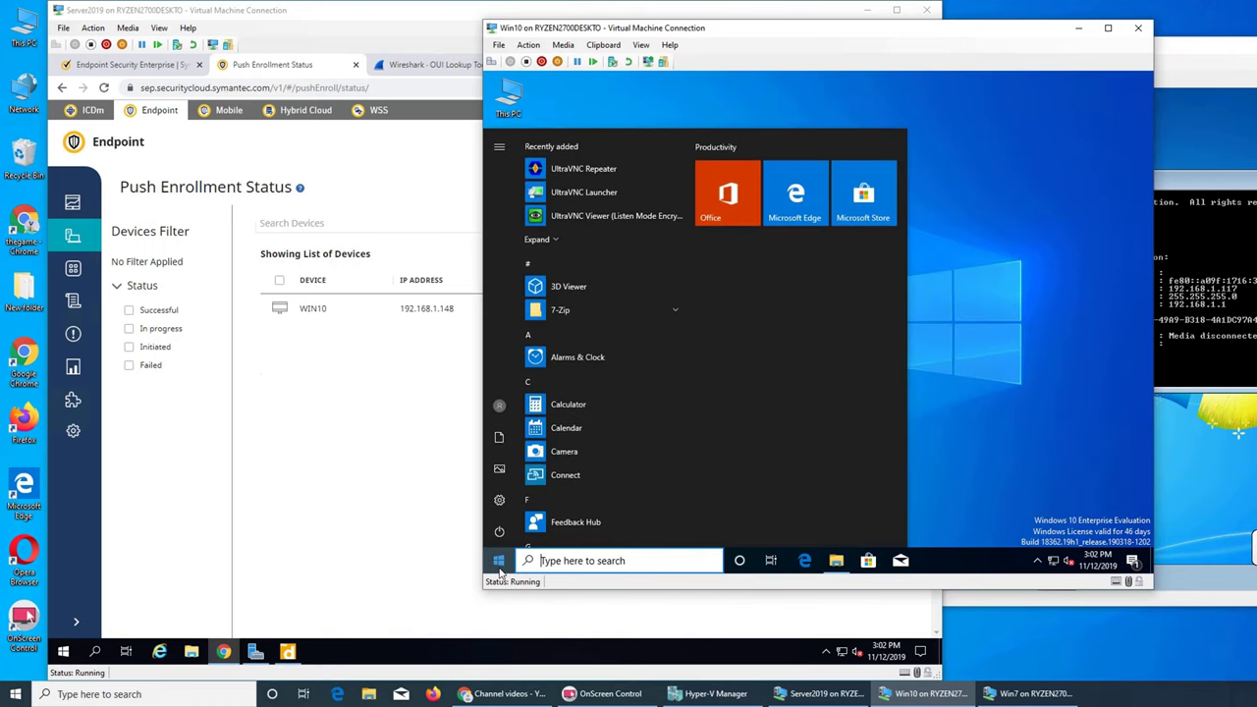
type("sy")
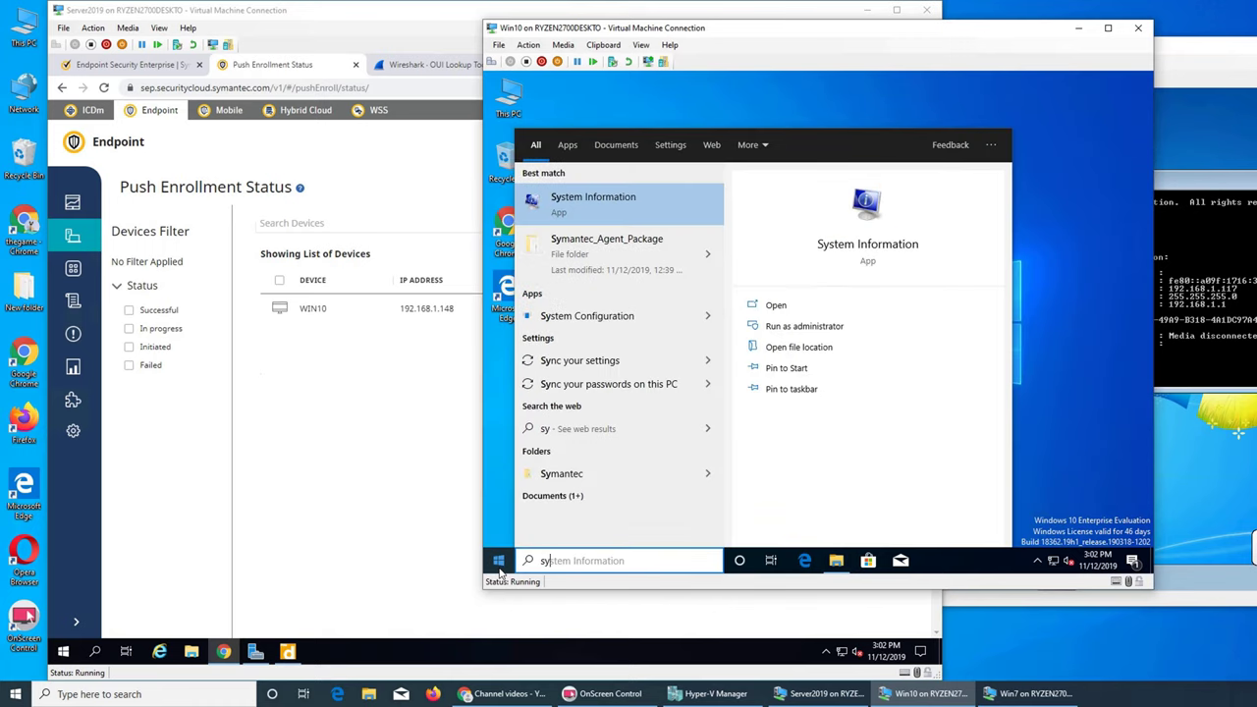
type("mantec")
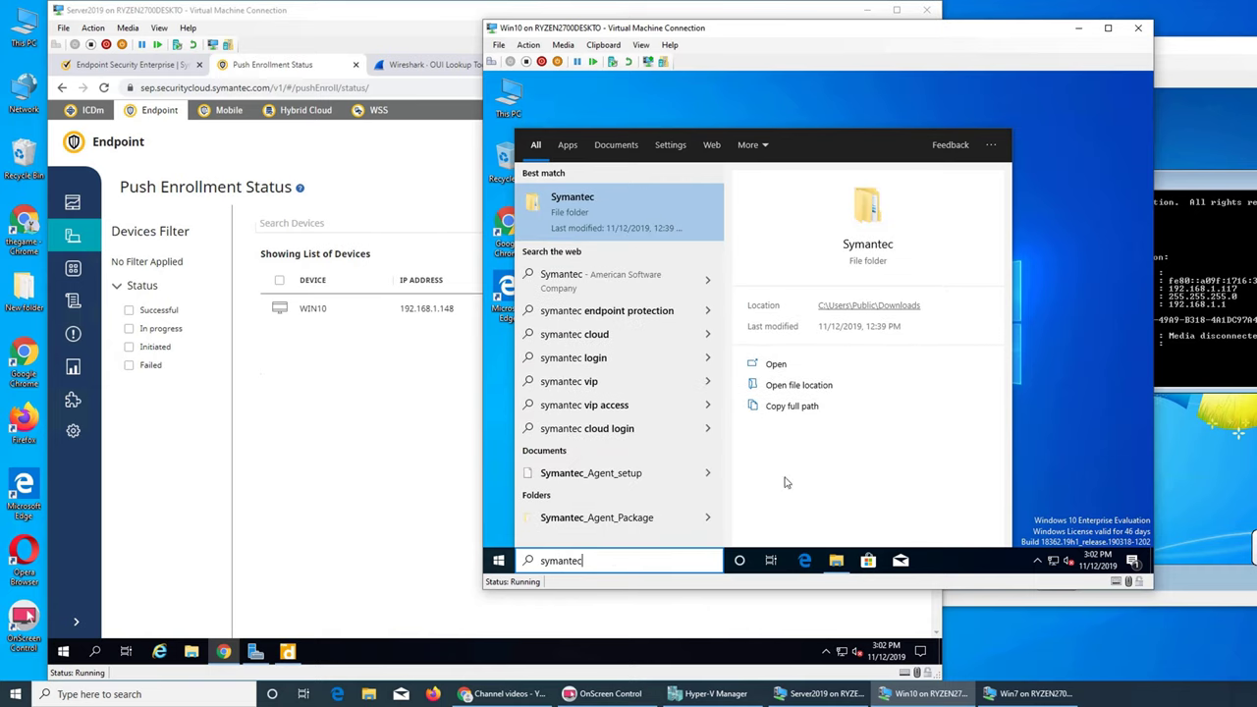
left_click(862, 222)
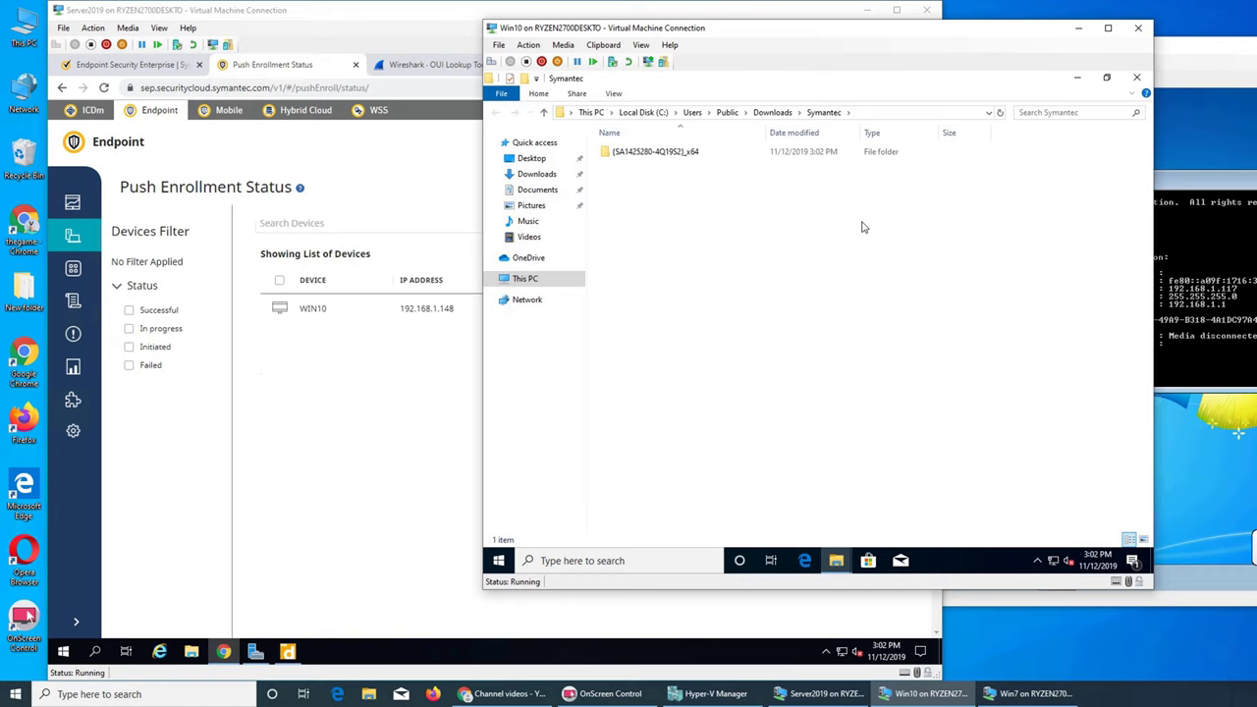
double_click(681, 160)
left_click(682, 159)
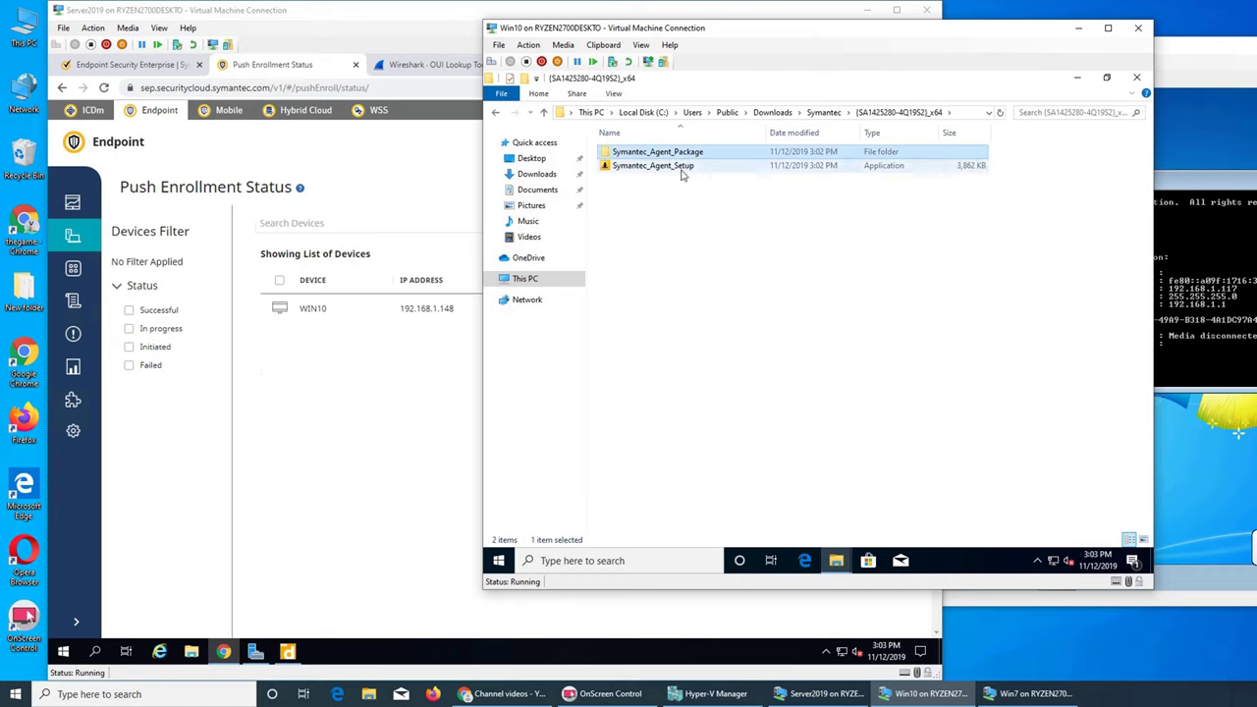
left_click(686, 184)
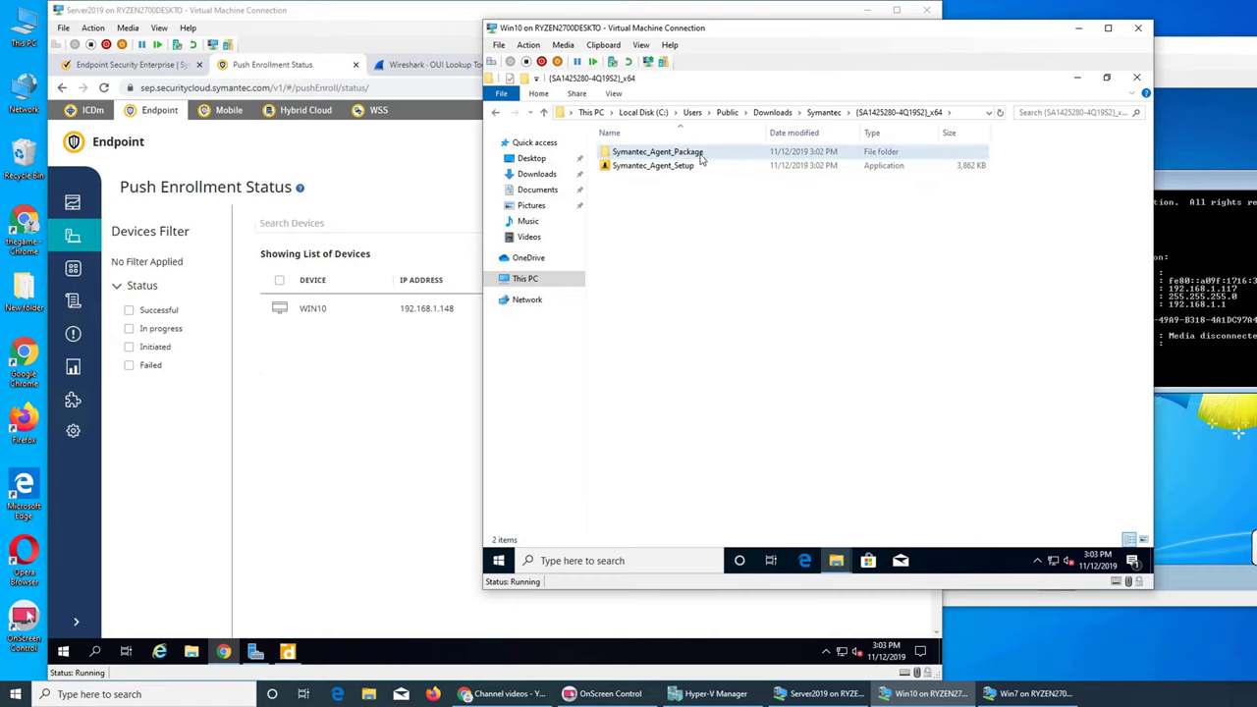
double_click(705, 153)
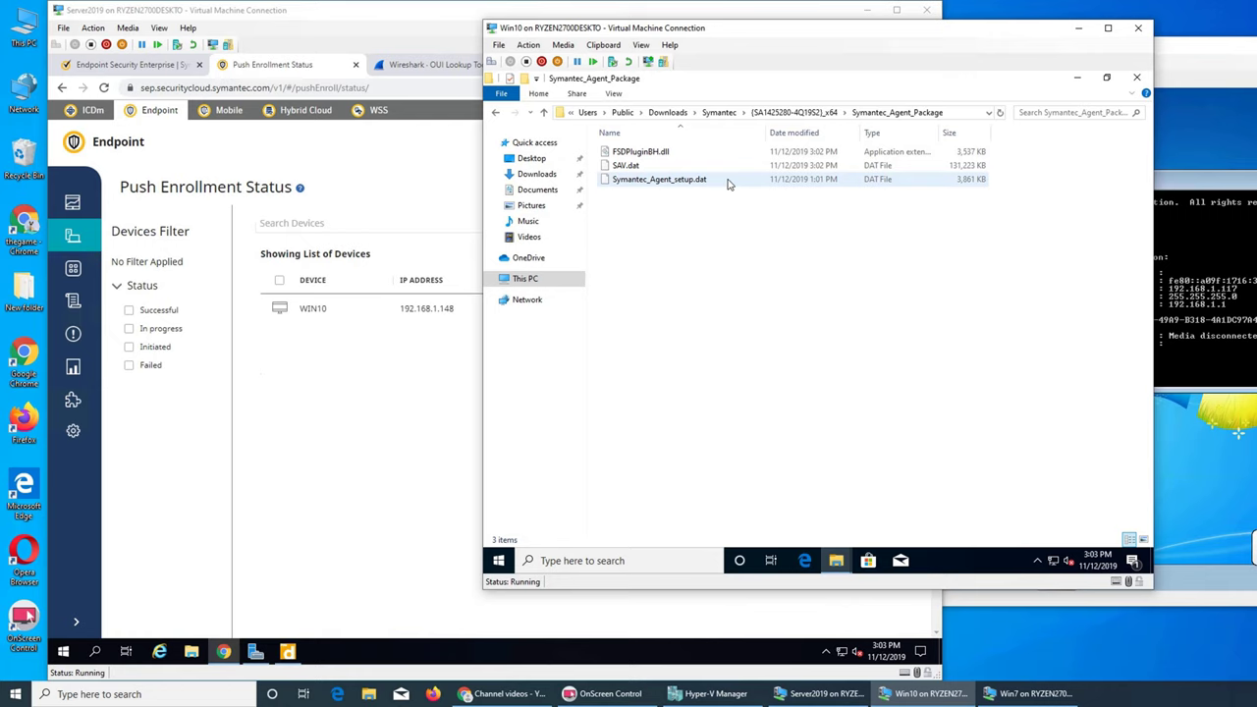
left_click(827, 115)
left_click(654, 171)
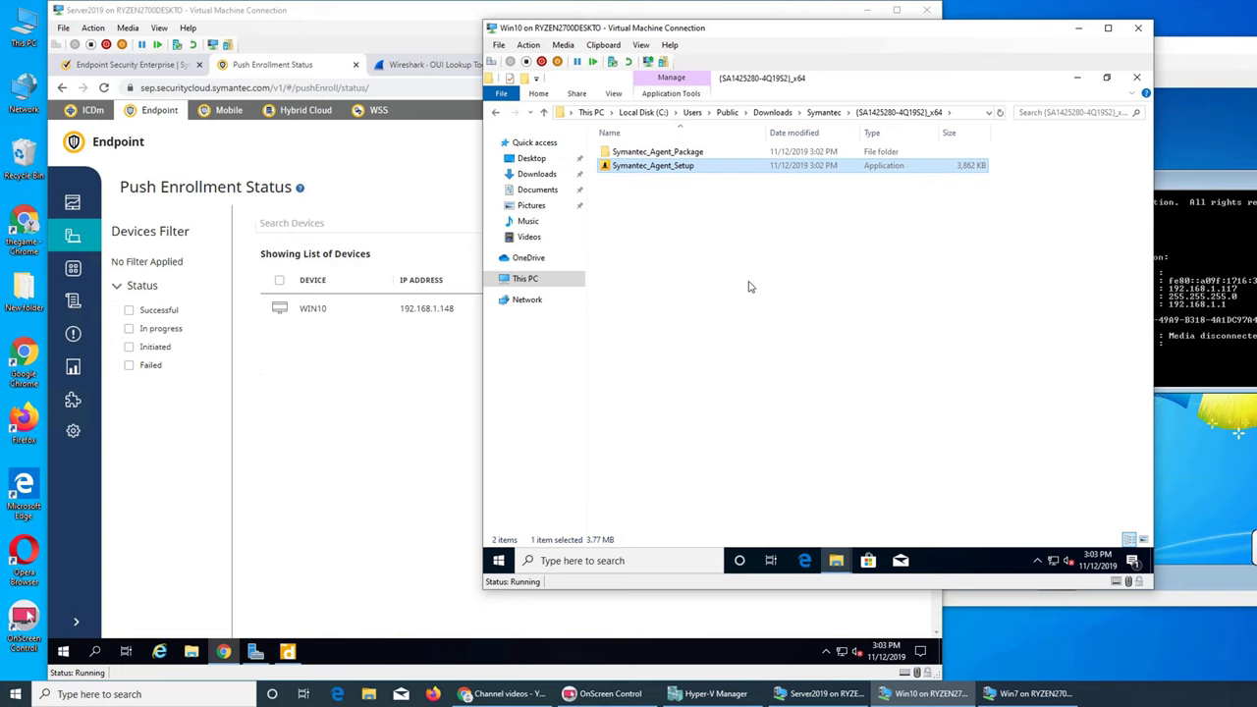
left_click(1183, 466)
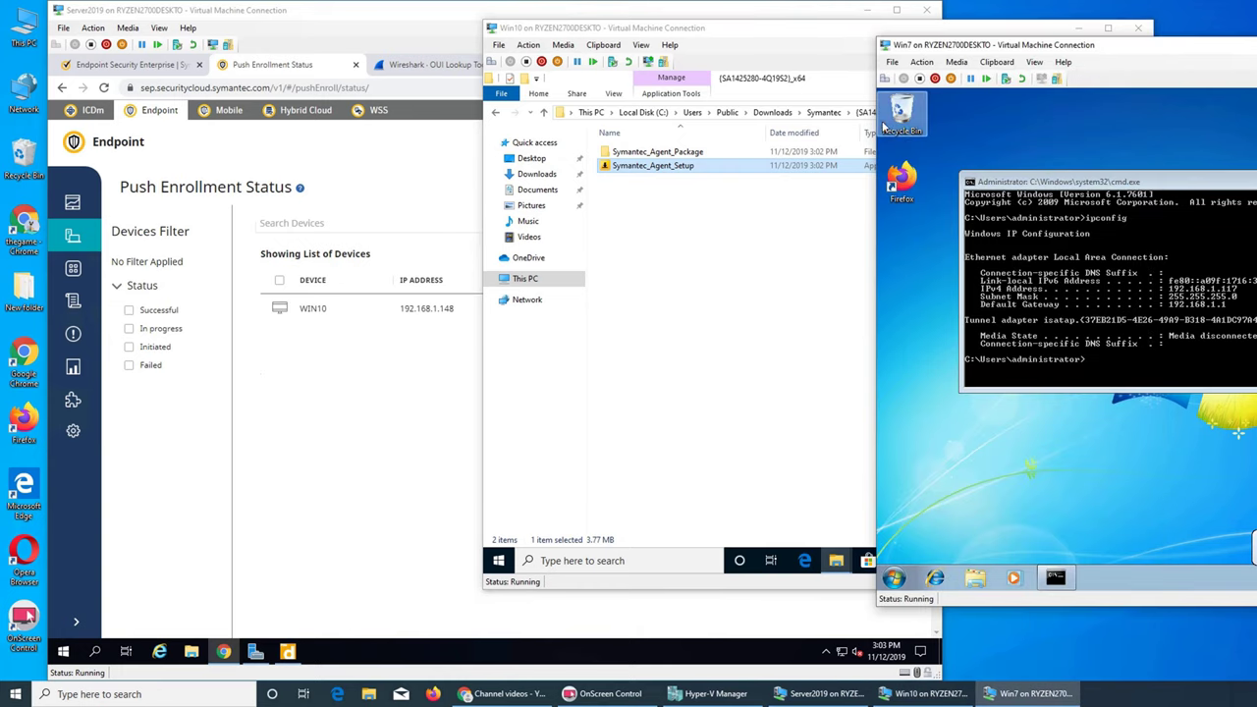
Step: Search 'symantec' in the Windows 7 Start menu, finding nothing, then return to the cloud console
left_click(896, 579)
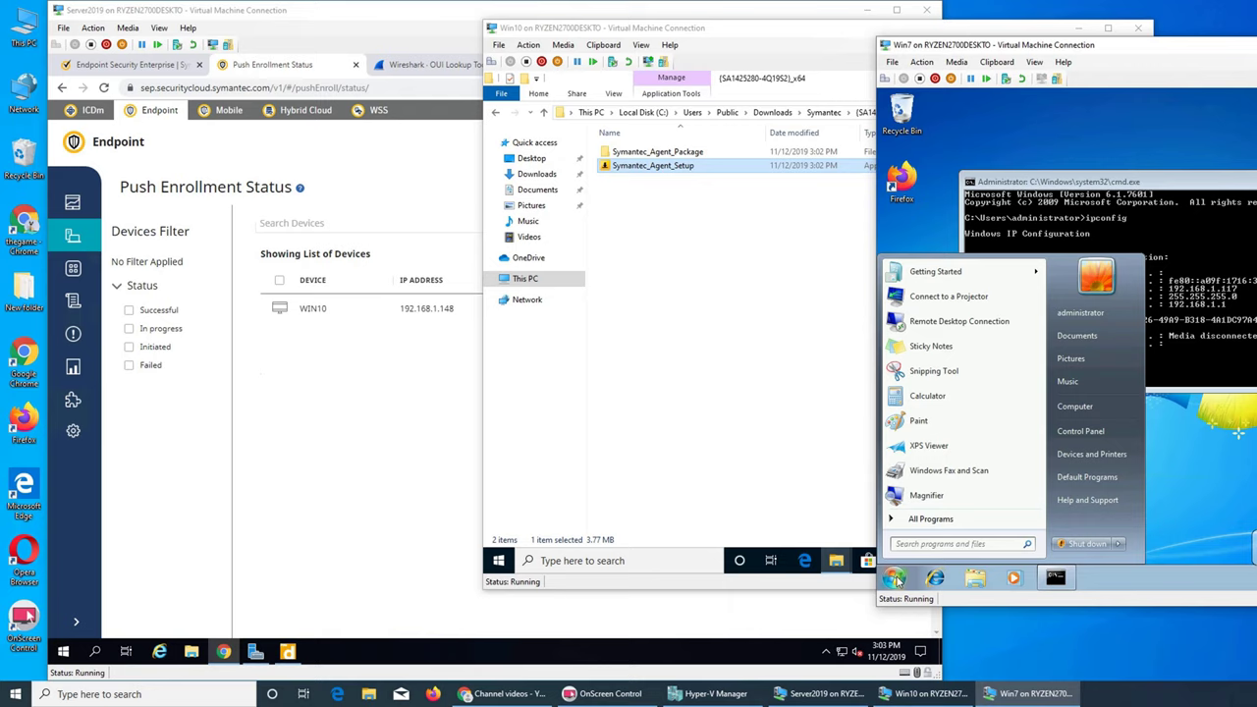
type("symantec")
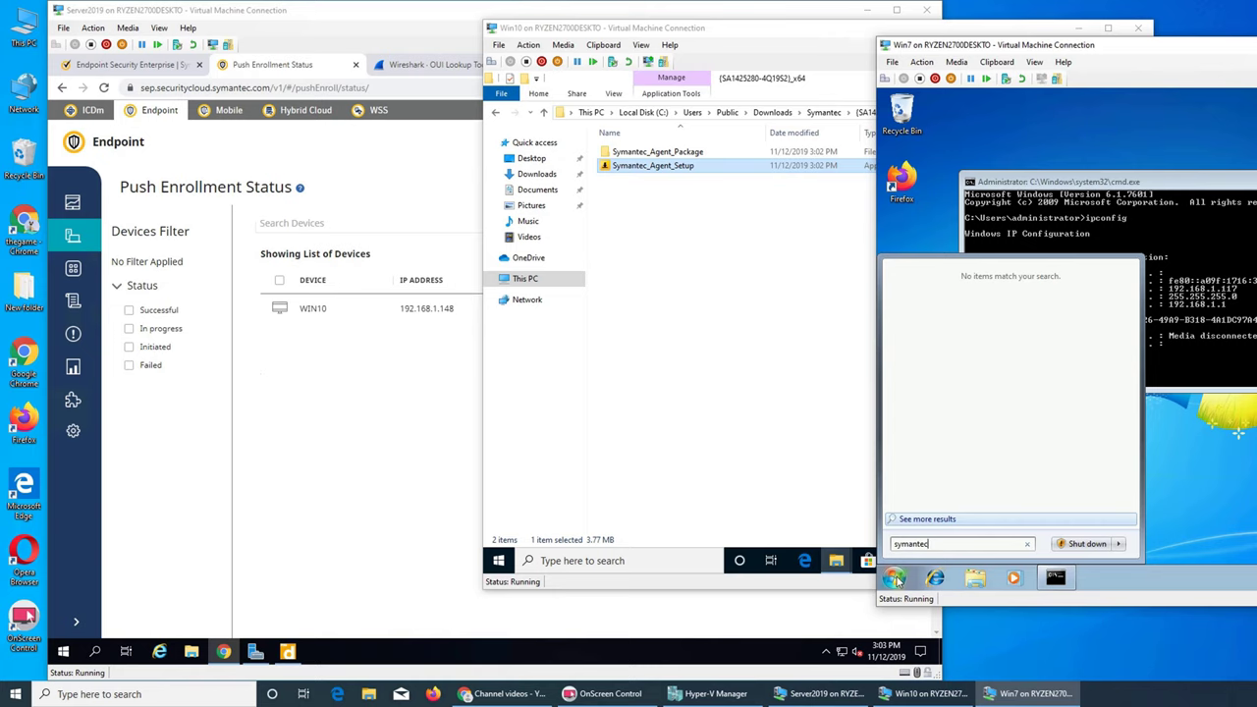
left_click(1222, 458)
left_click(313, 356)
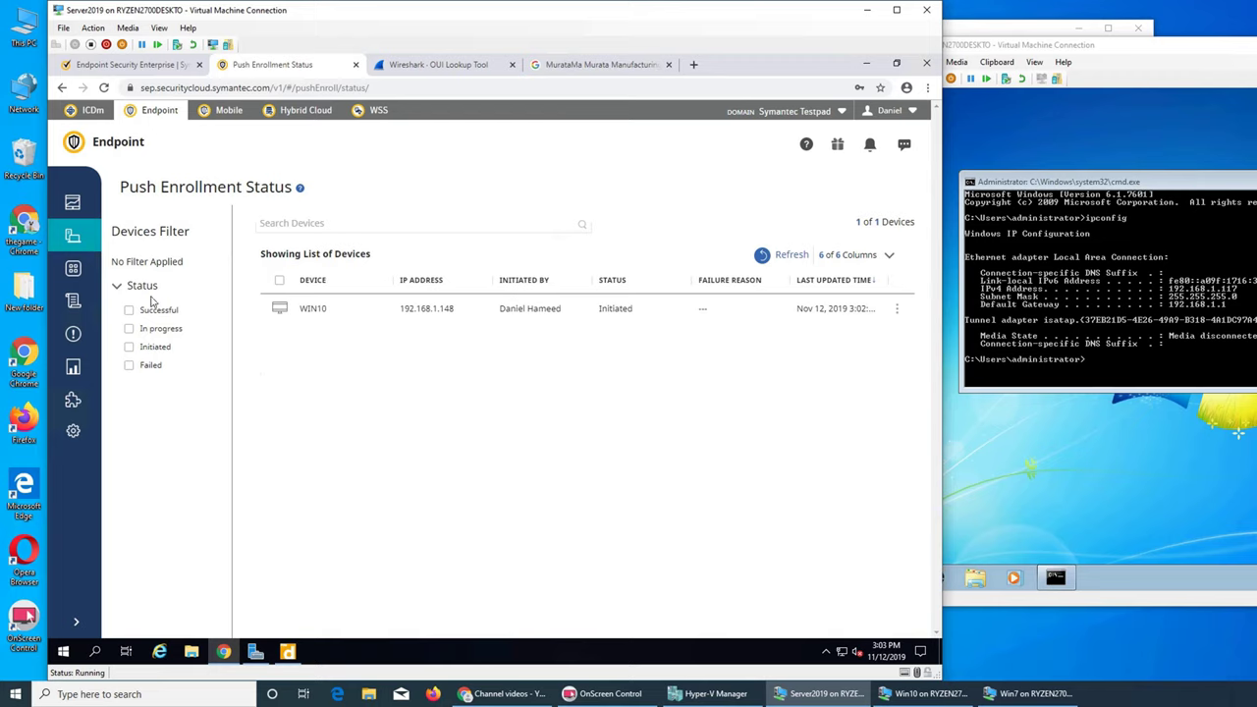
Step: From Unmanaged Devices, push-enroll WIN7-PC with the administrator credentials and view the enrollment status list
left_click(72, 236)
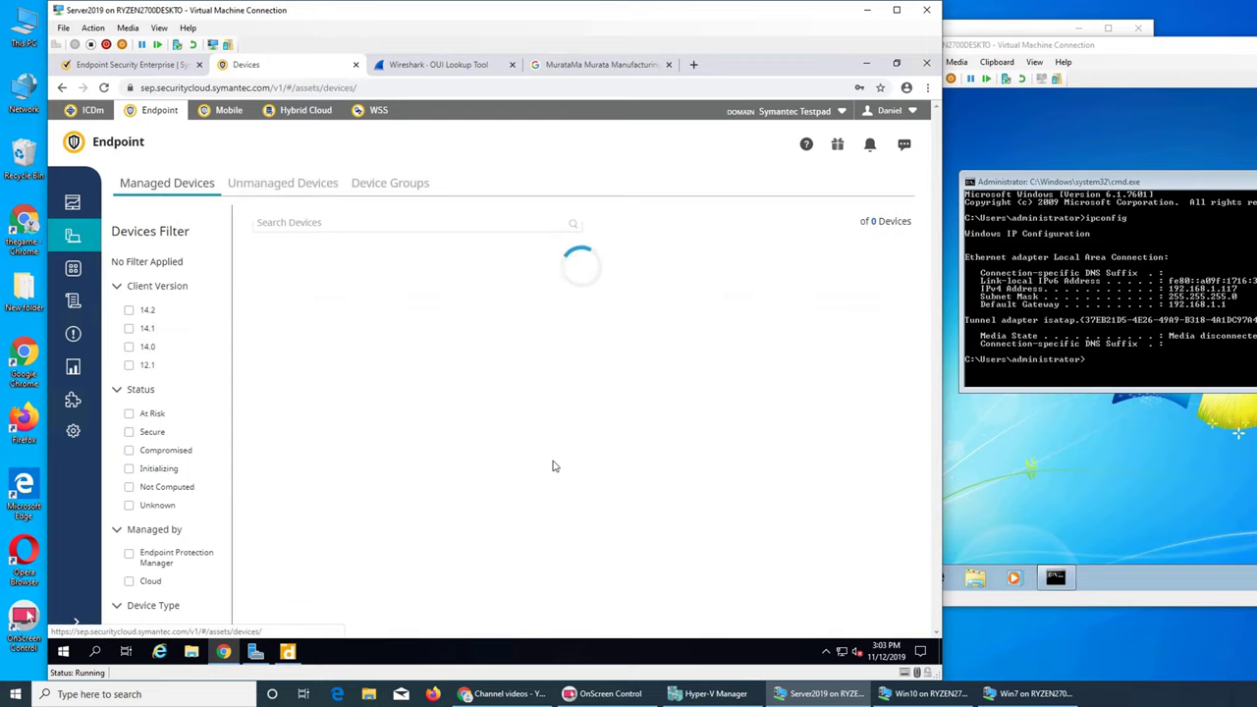
left_click(299, 184)
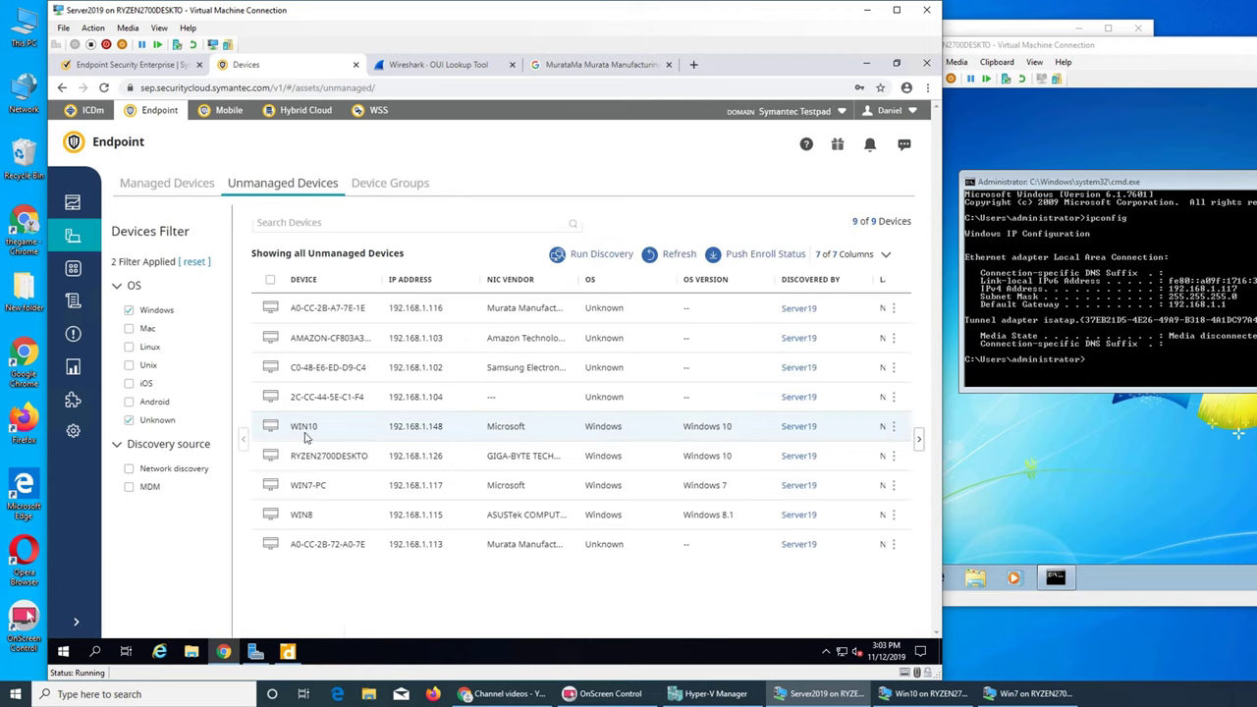
left_click(270, 485)
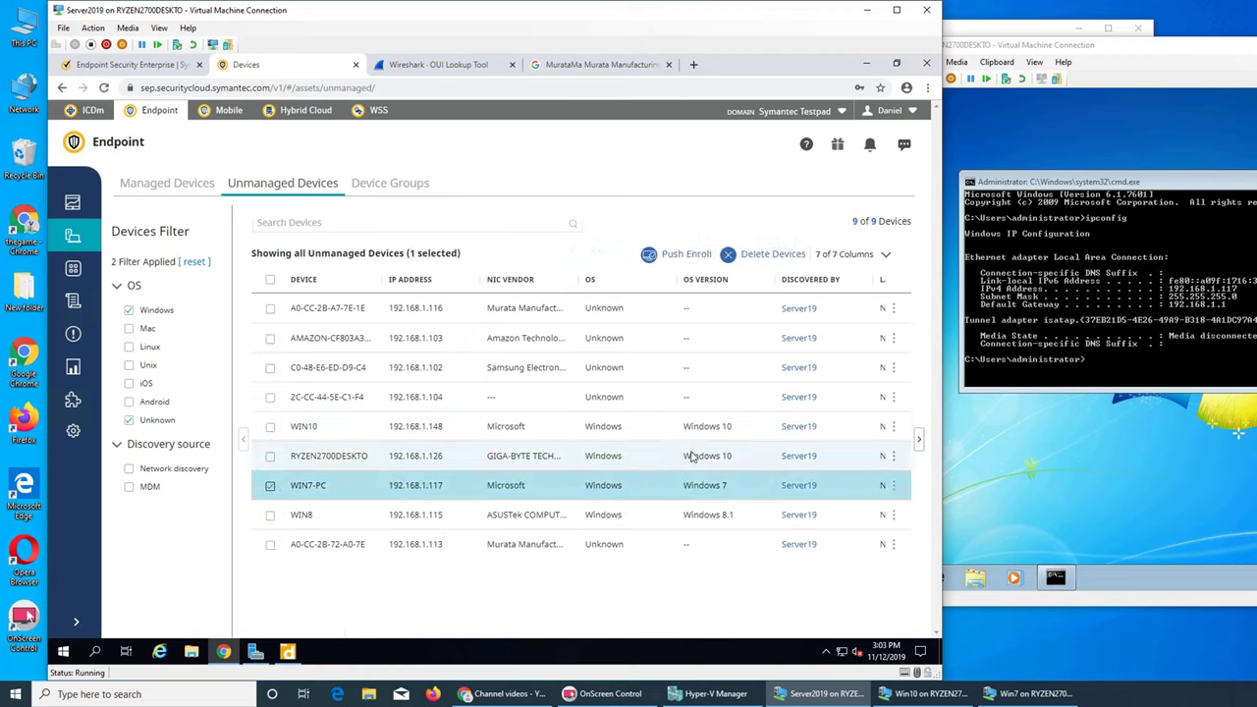
left_click(684, 254)
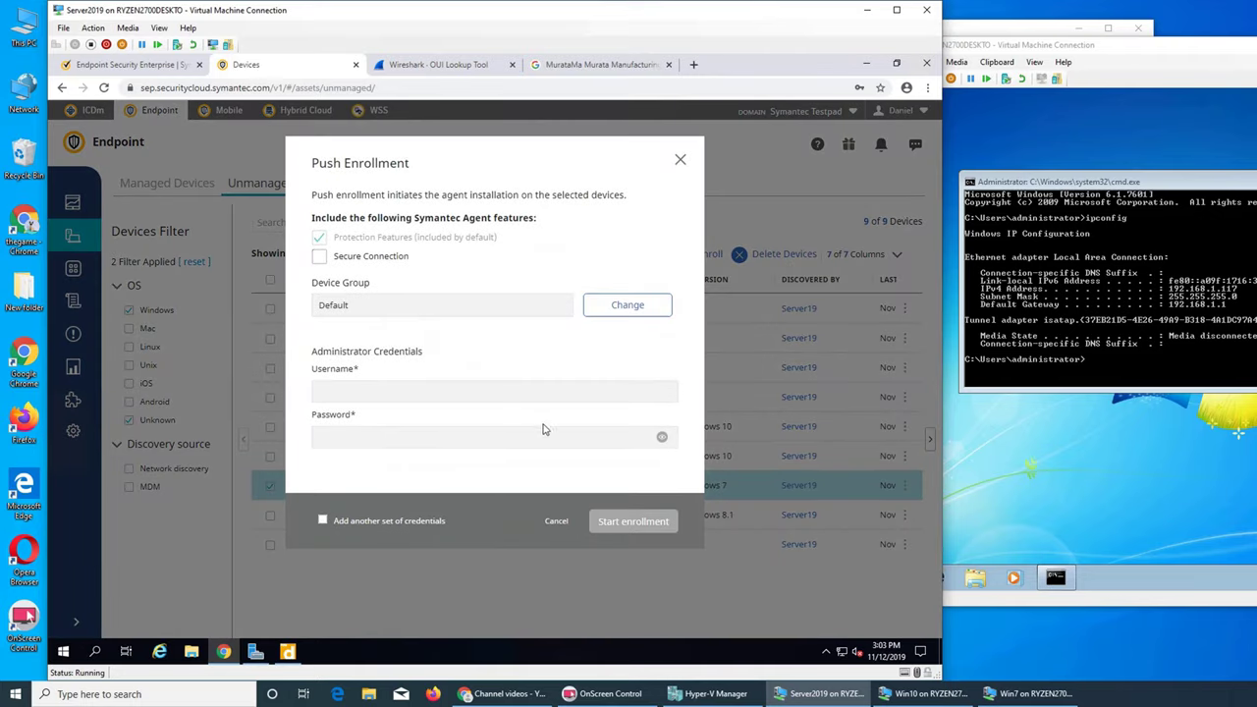
left_click(604, 398)
type("admin*")
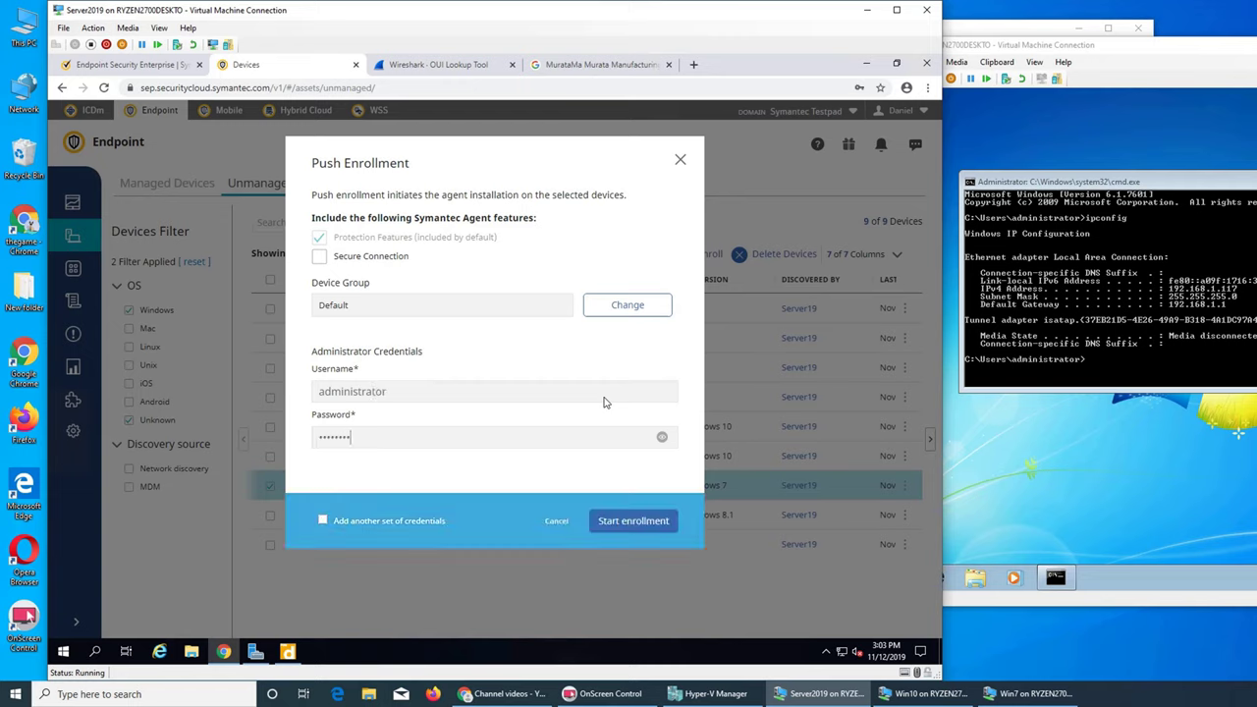
left_click(627, 520)
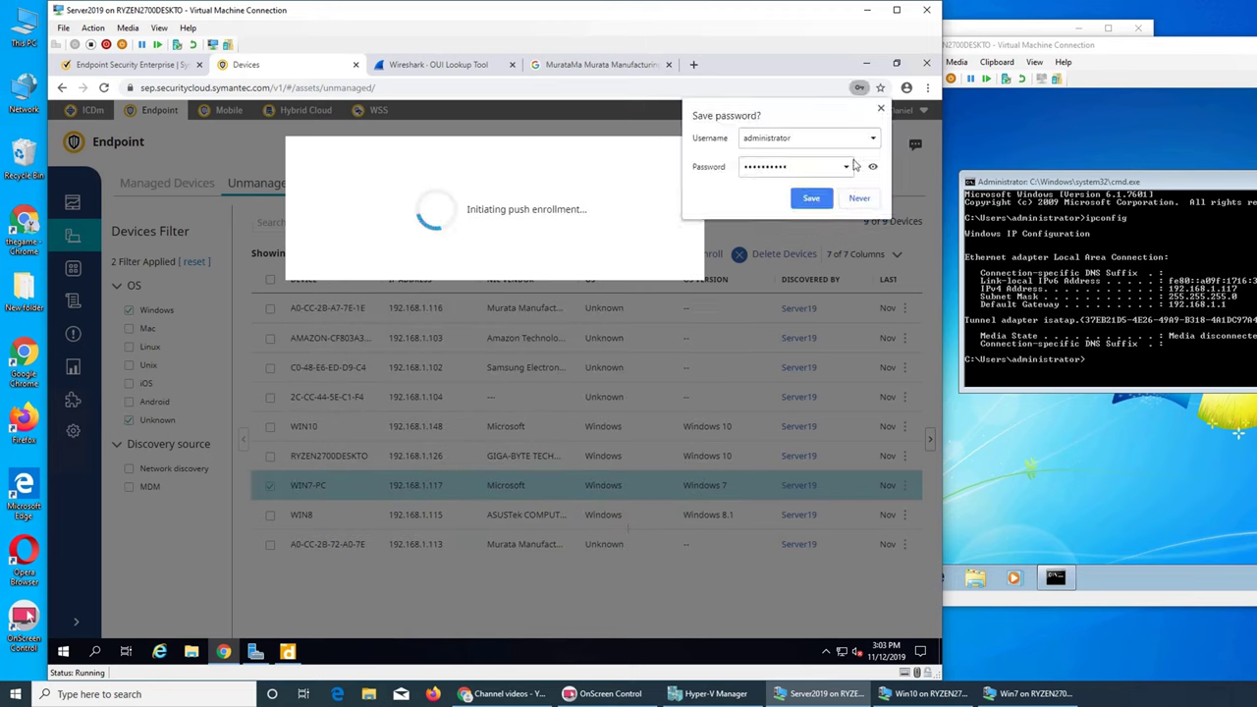
left_click(827, 571)
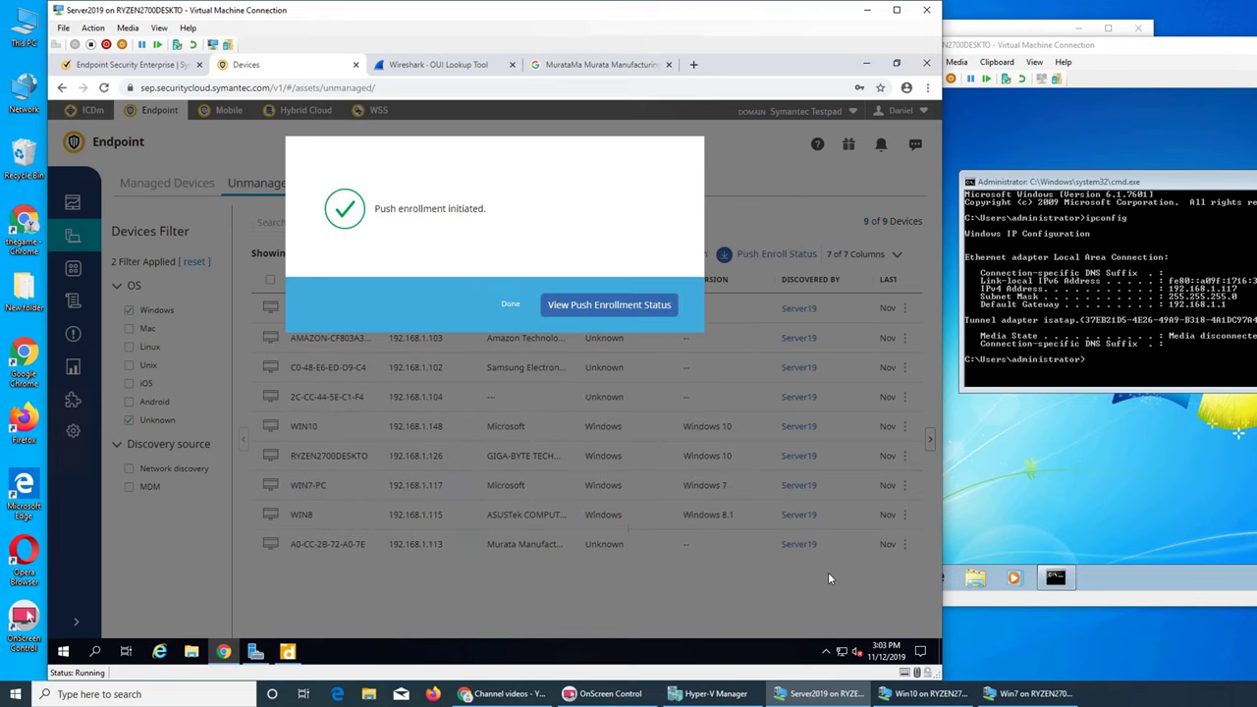
left_click(577, 306)
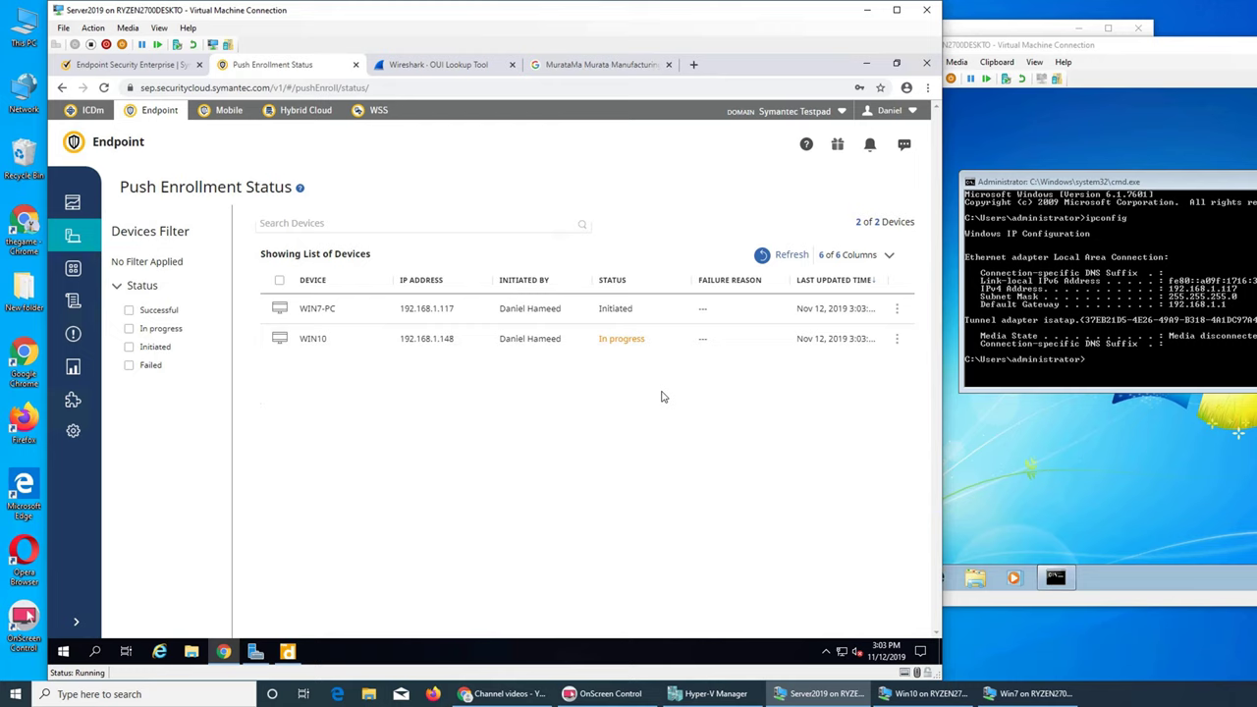
left_click(1001, 459)
left_click(888, 580)
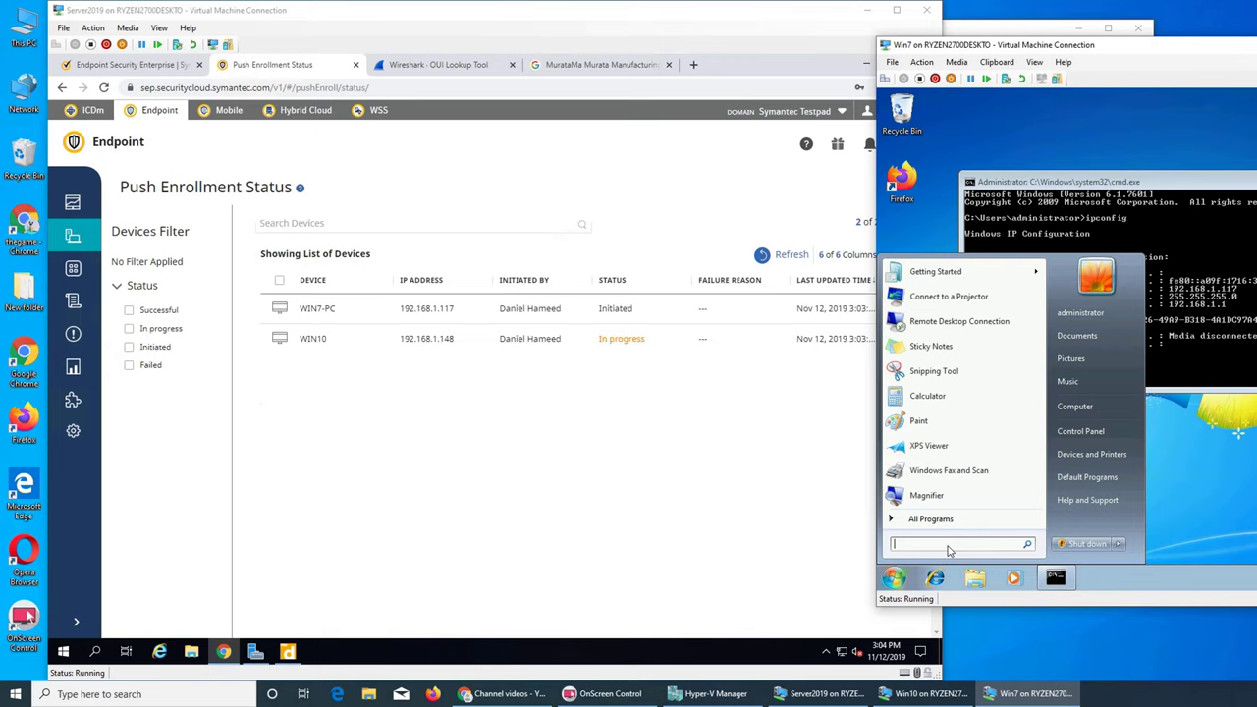
type("symante")
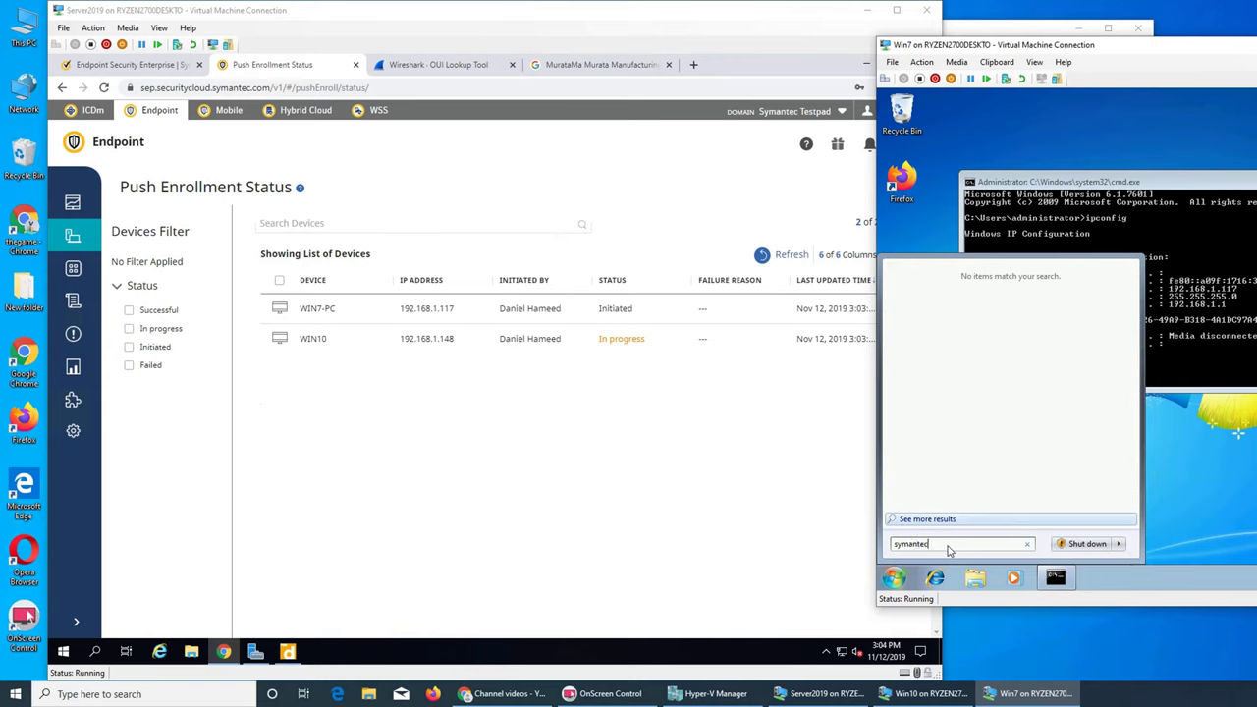
key("Escape")
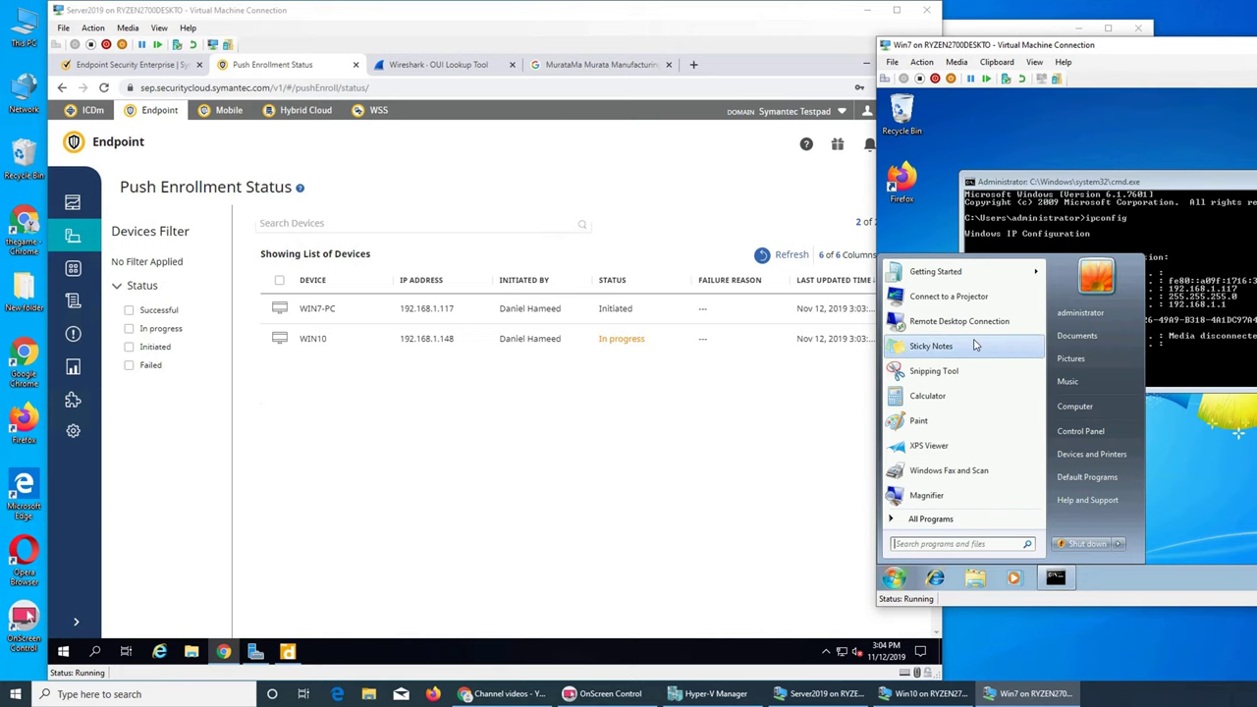
left_click(1148, 462)
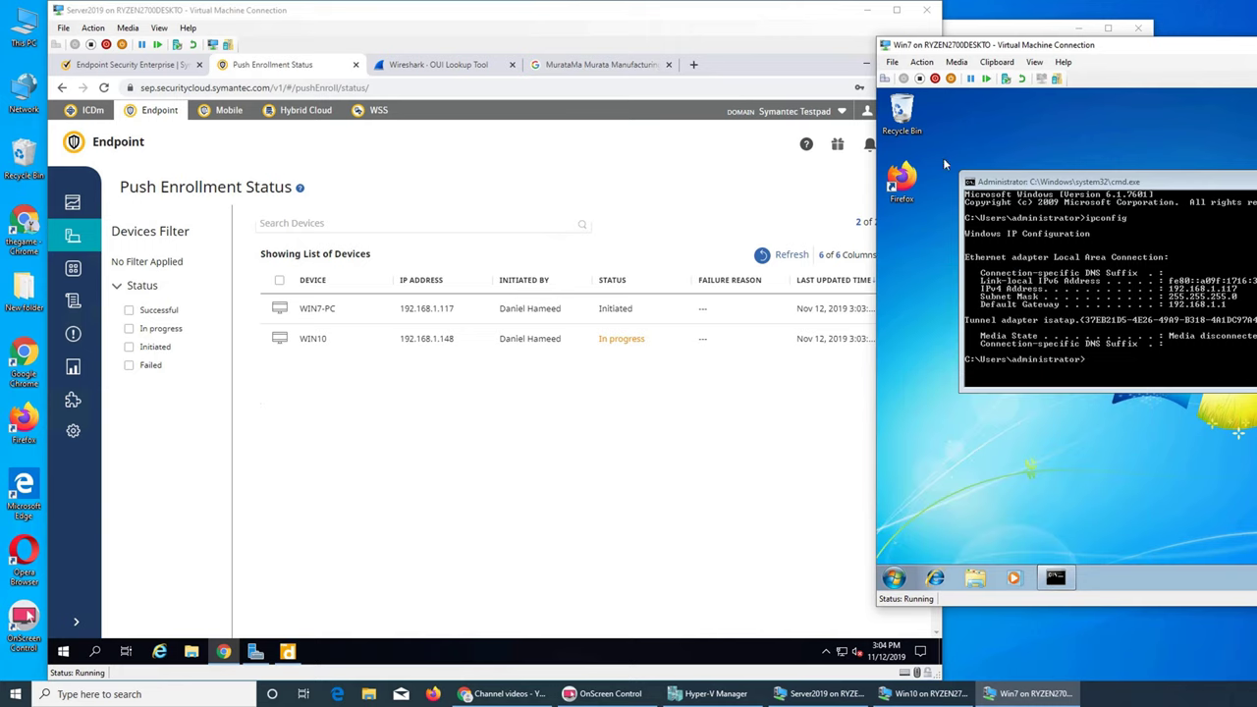
left_click(894, 579)
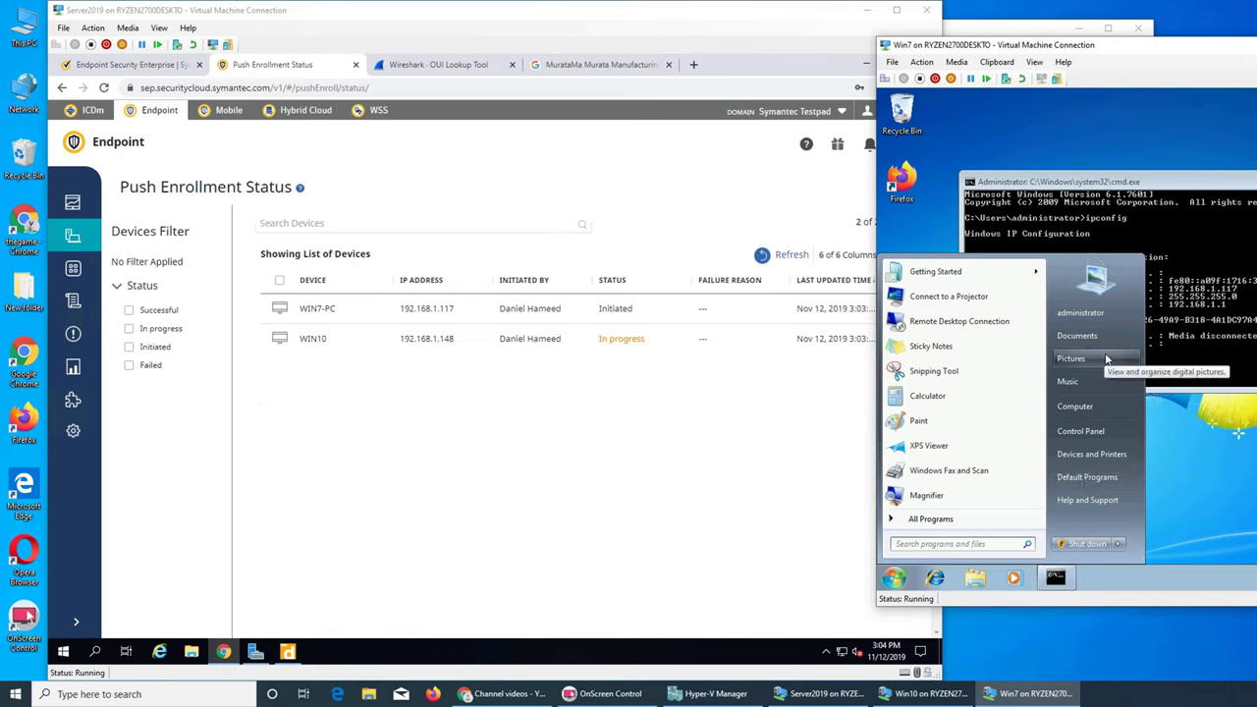
Step: Choose Retry Enroll from the WIN7-PC row's actions menu, then switch to the Win10 VM
left_click(661, 399)
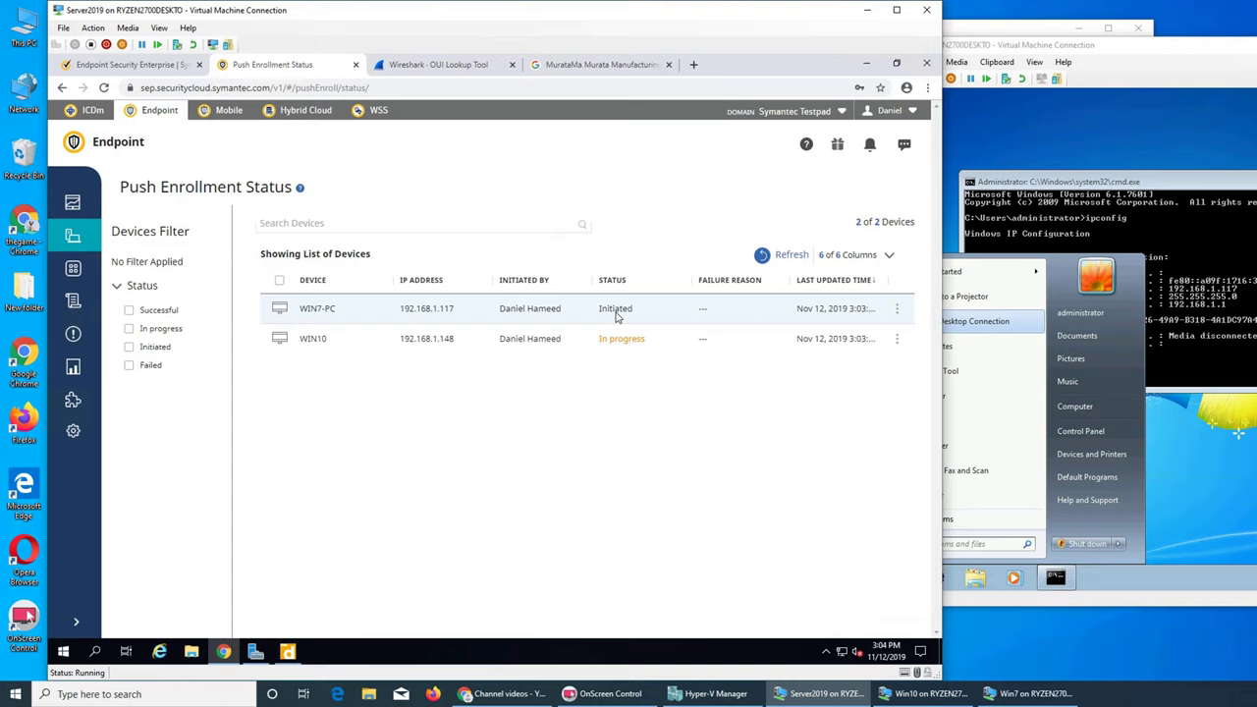
right_click(616, 314)
left_click(907, 317)
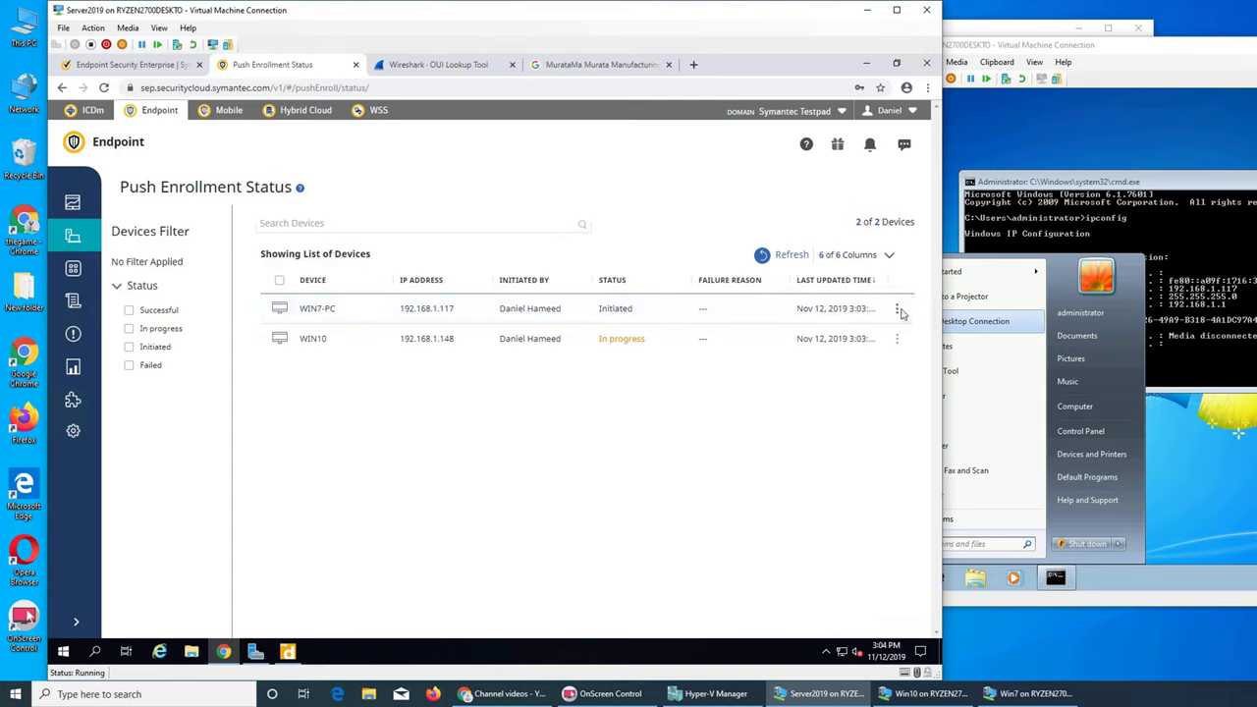
left_click(899, 311)
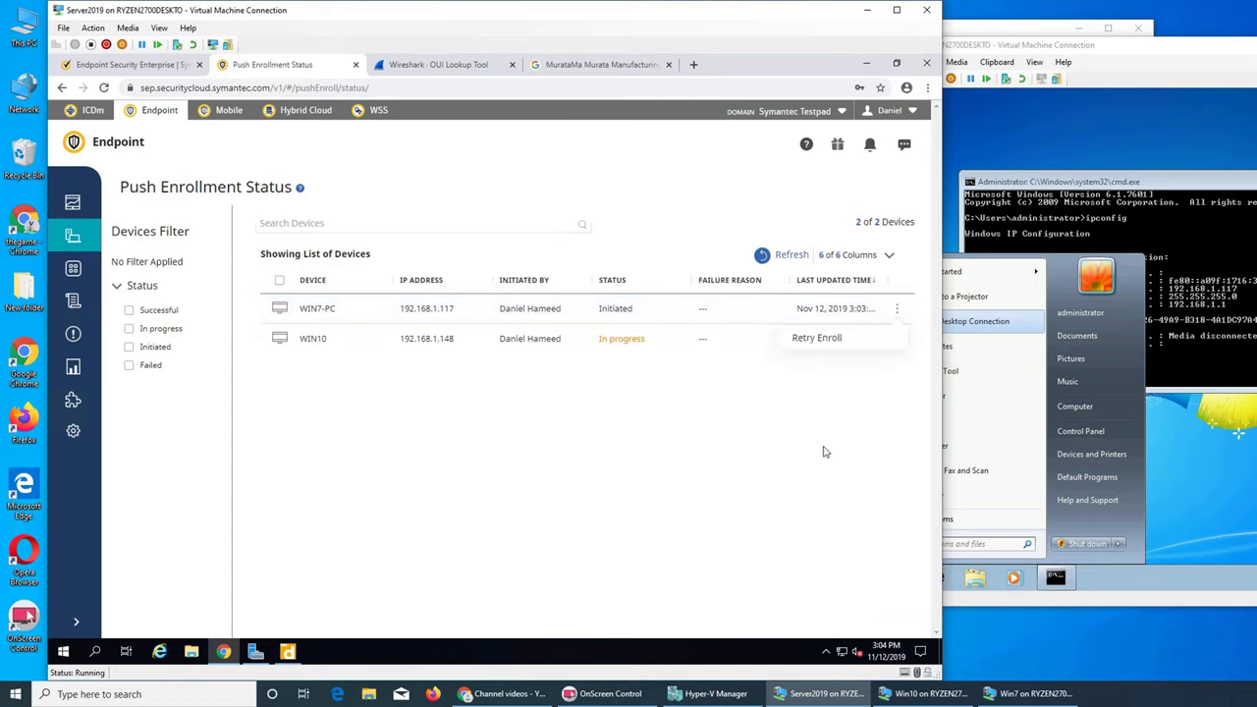
left_click(596, 315)
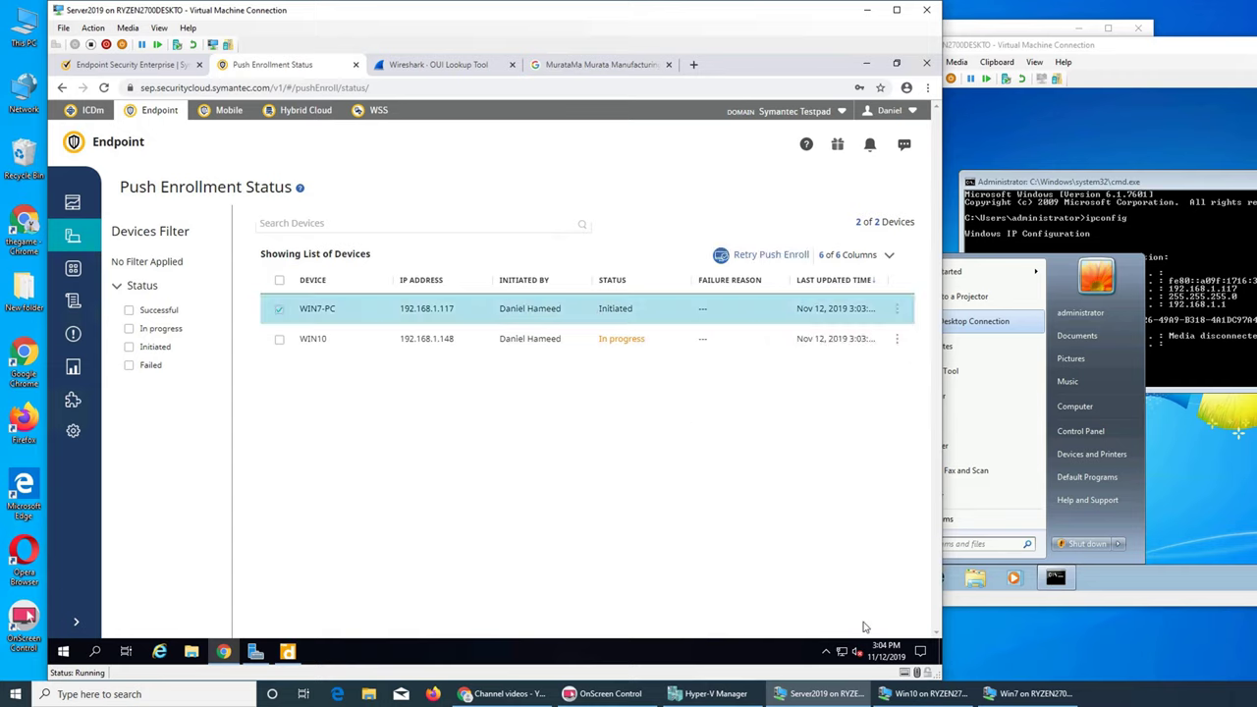
left_click(918, 693)
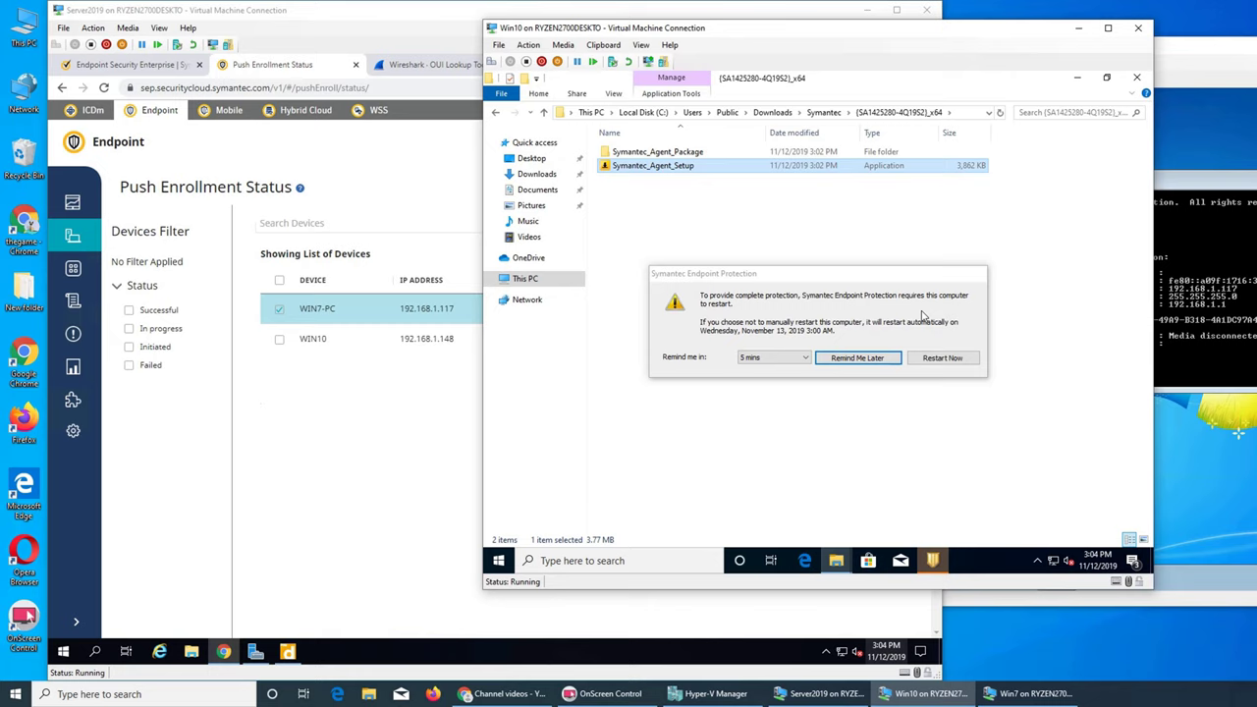
Step: Attempt an immediate Windows 10 restart, then minimise the installer folder and bring up the Win7 VM
left_click(940, 359)
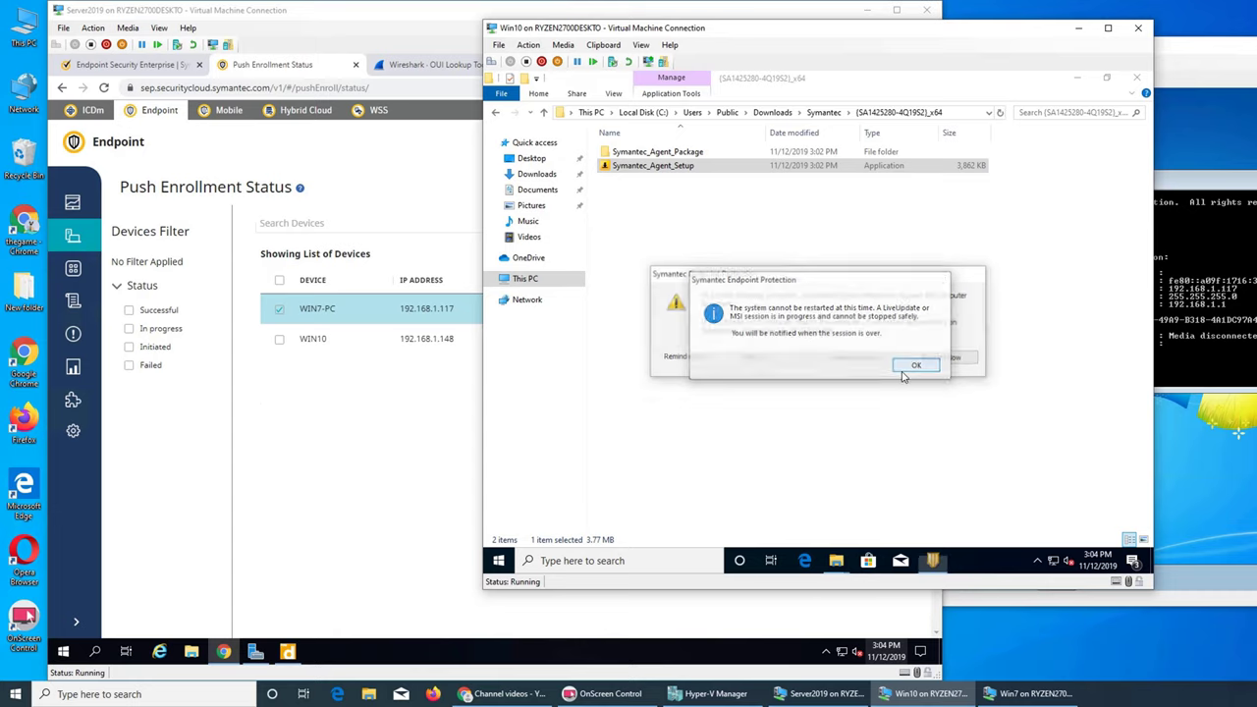
left_click(1080, 82)
left_click(1198, 507)
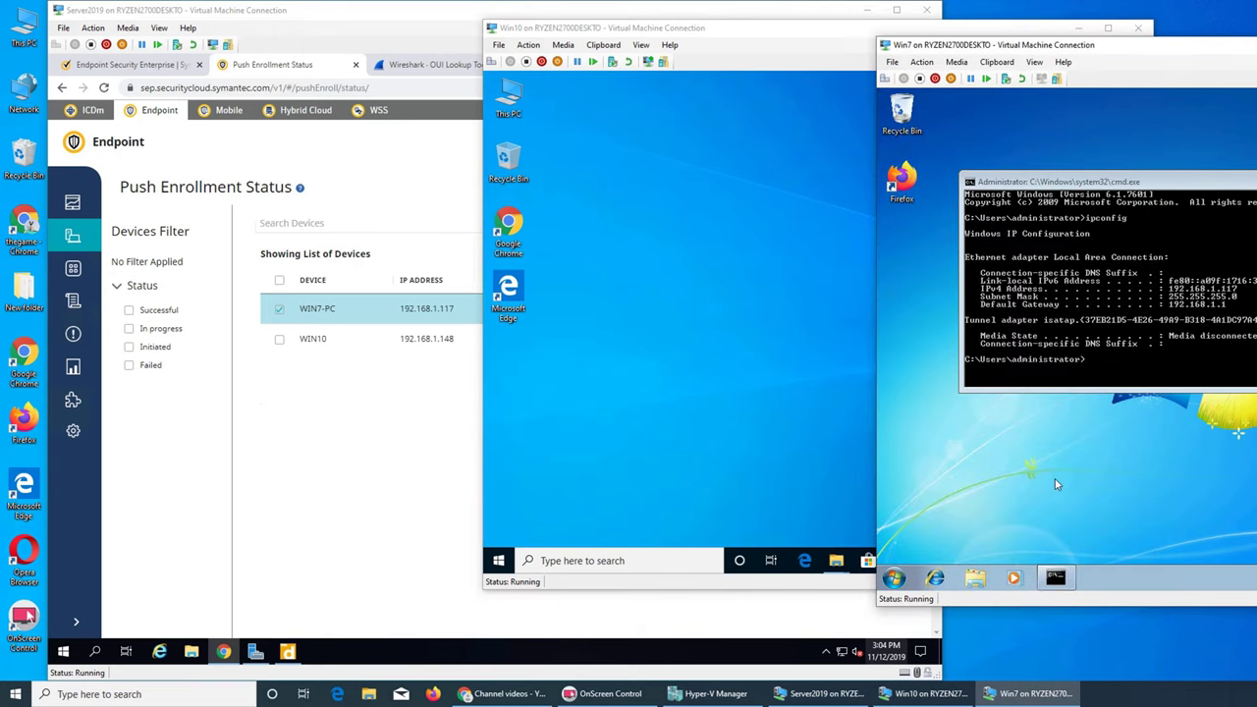
Step: Open a maximised Windows 7 file browser showing the computer's drives
double_click(901, 110)
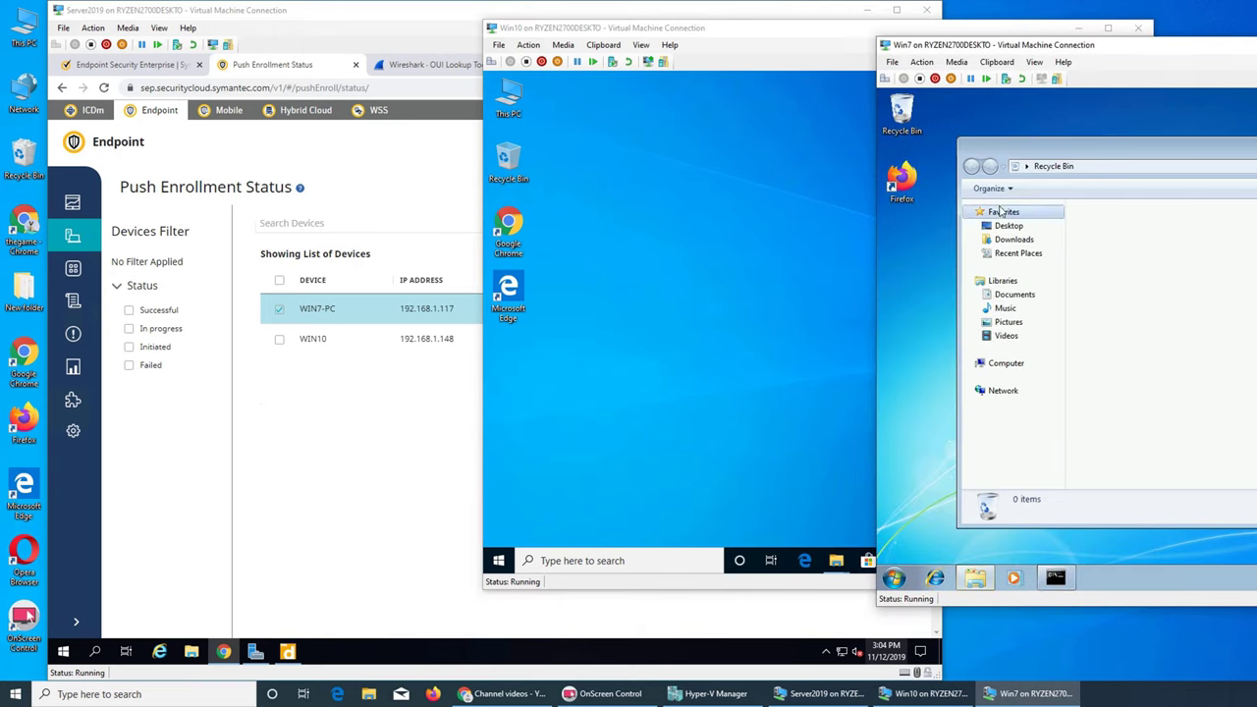
left_click(1011, 365)
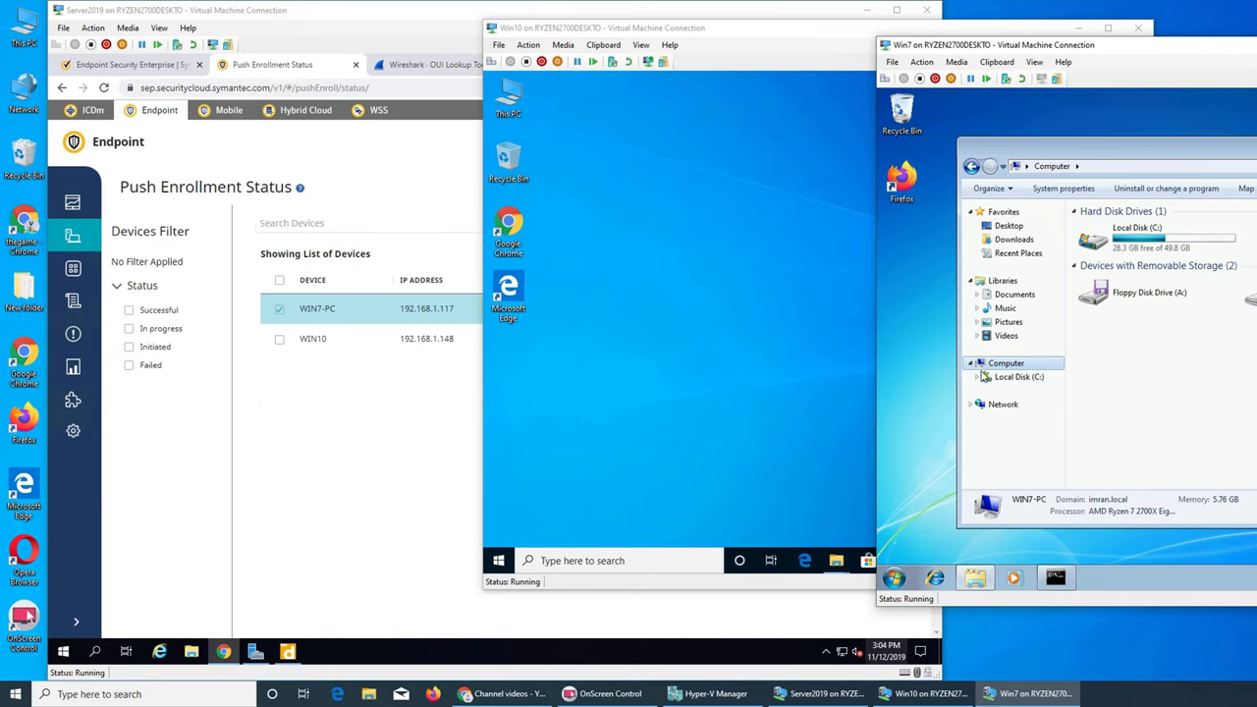
double_click(1127, 149)
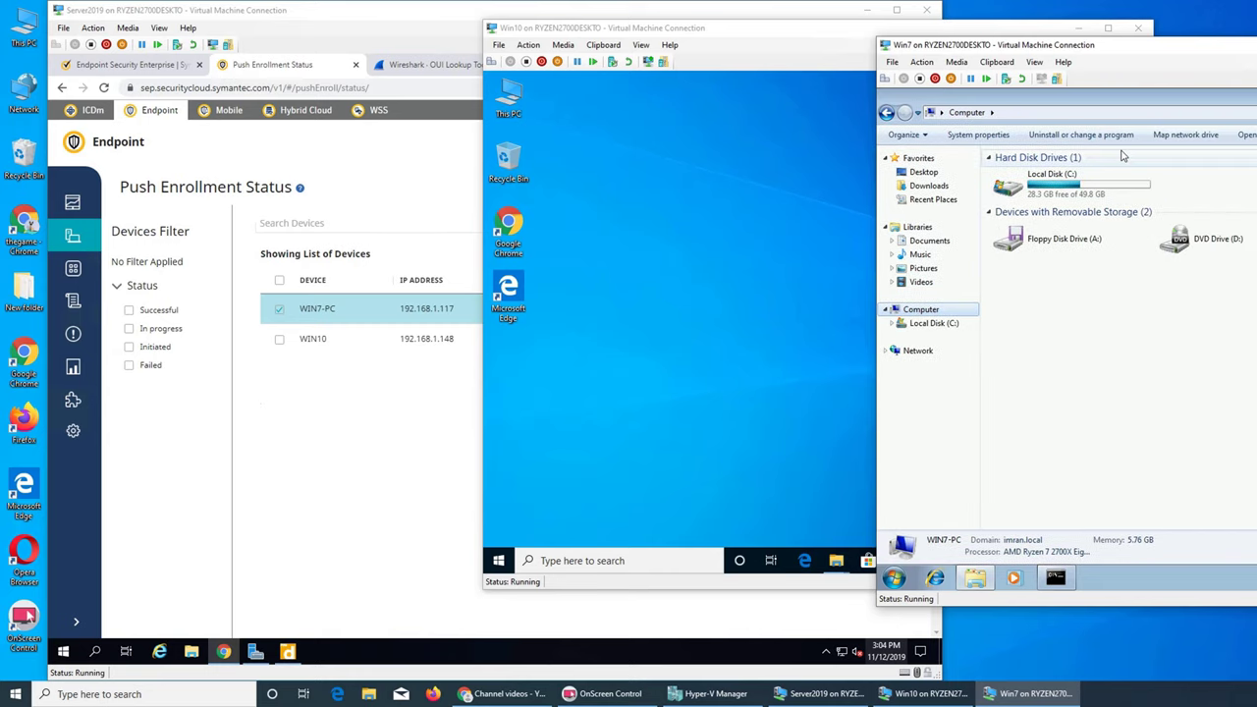
left_click(933, 186)
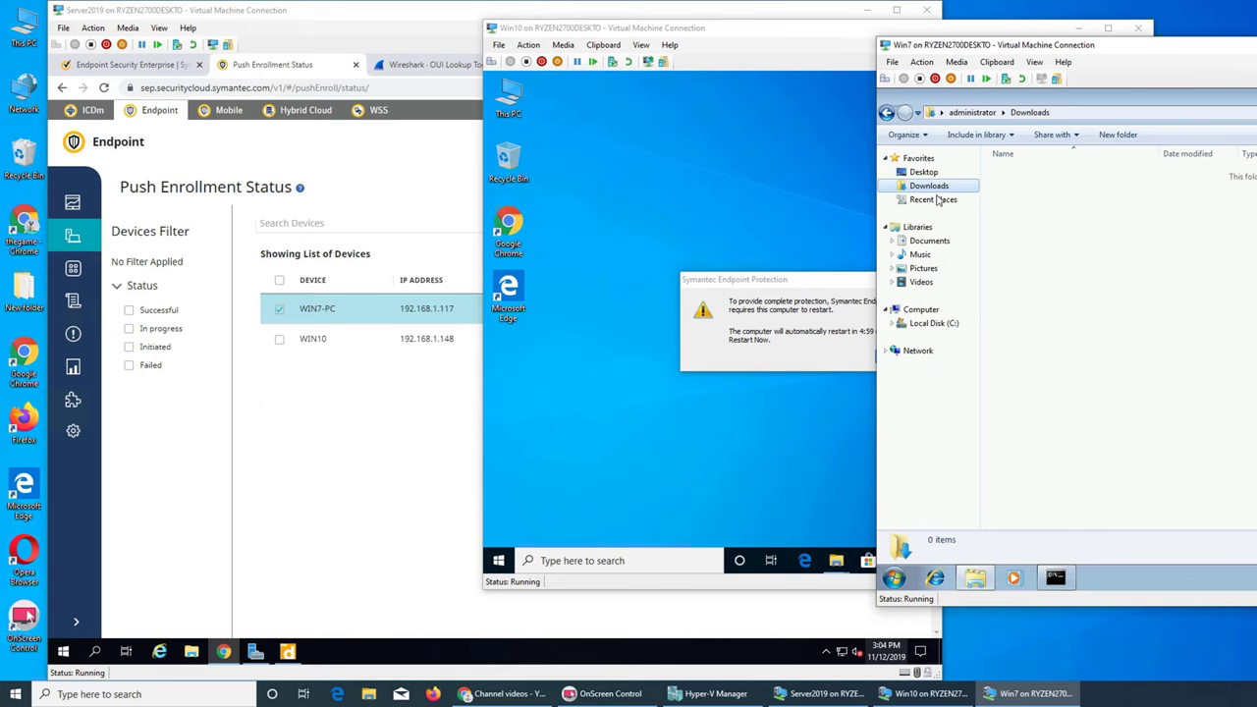
Step: Restart Windows 10 now from the Symantec restart prompt
left_click(791, 365)
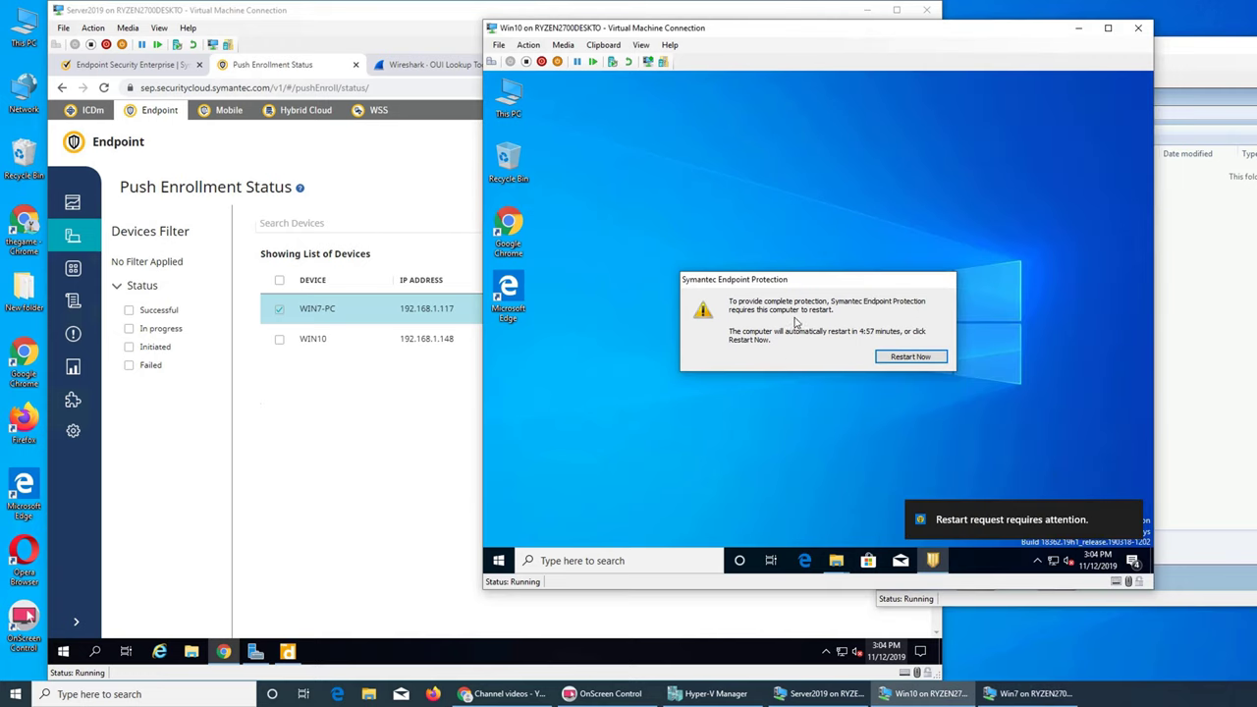
left_click(889, 359)
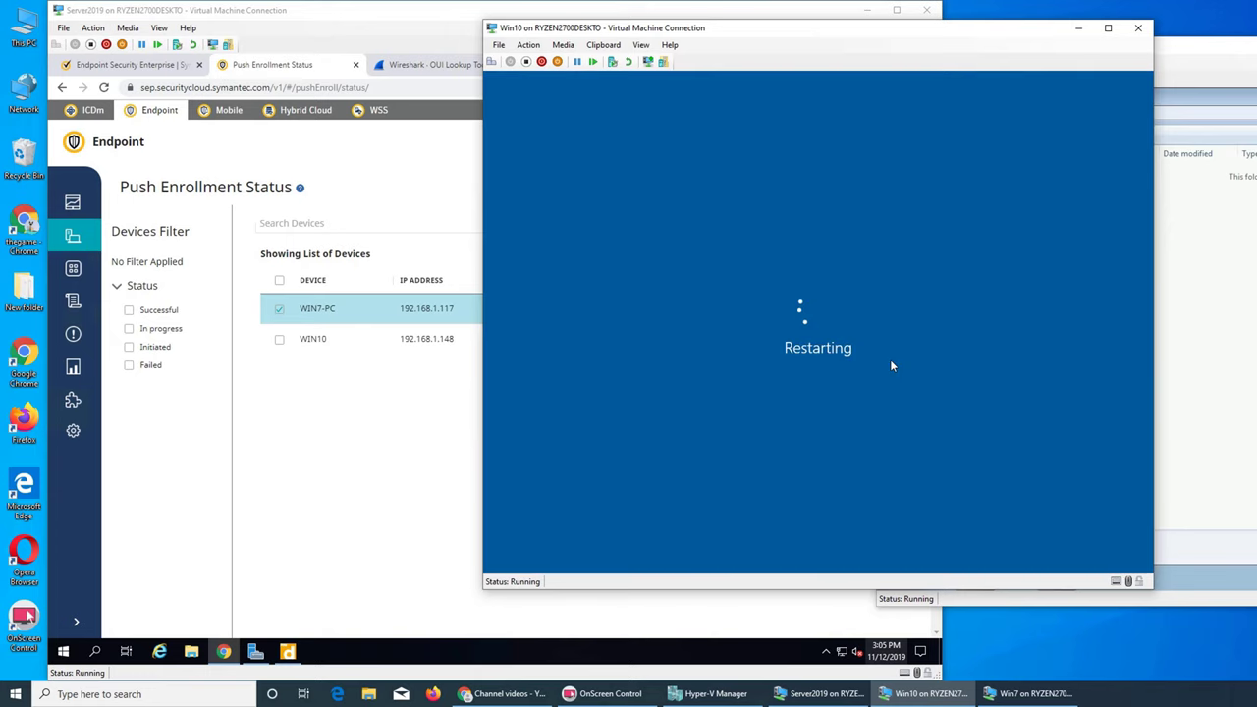
left_click(1232, 273)
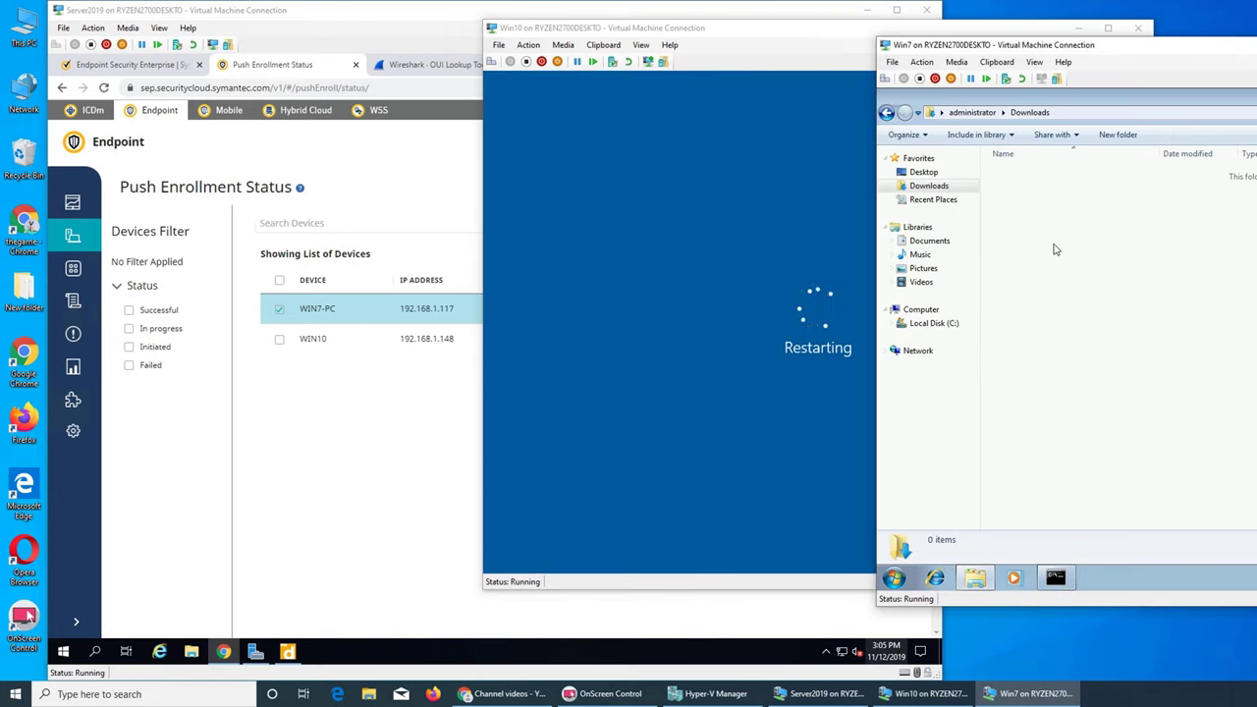
Step: Browse to C:\Users\Public\Public Downloads\Symantec\{SA1425280-4Q19S2}_x64 and select Symantec_Agent_Setup
left_click(929, 241)
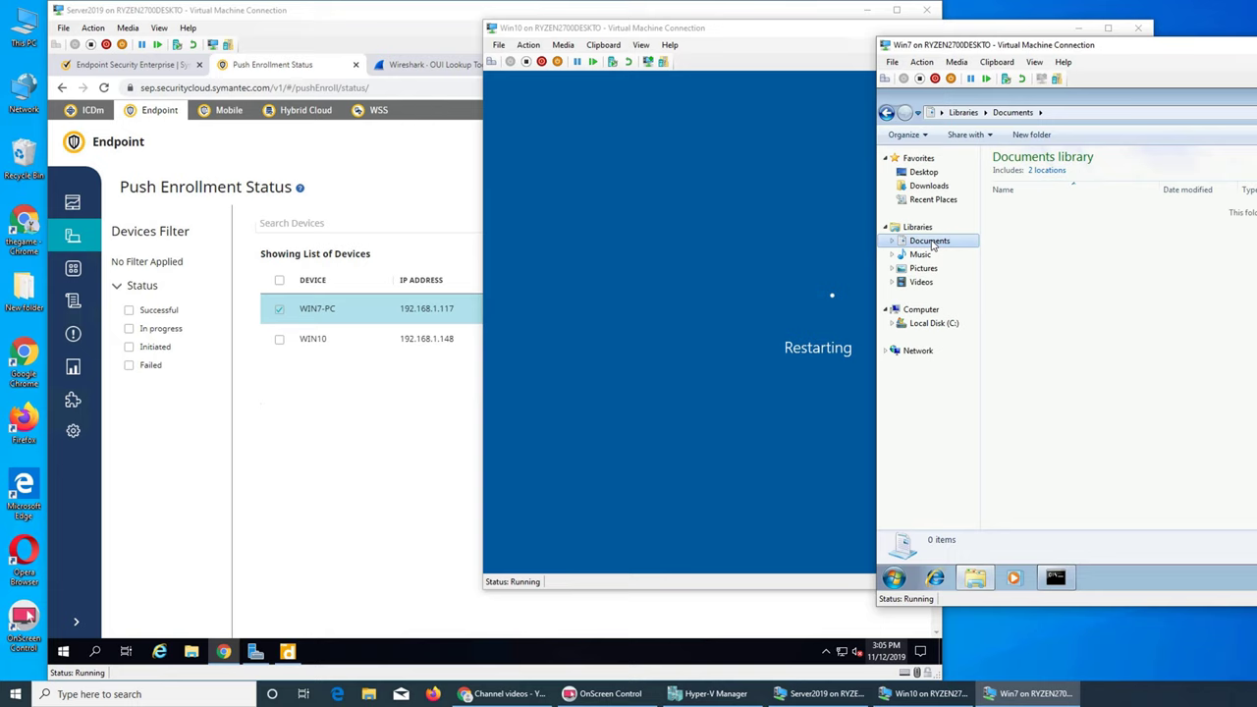
left_click(934, 323)
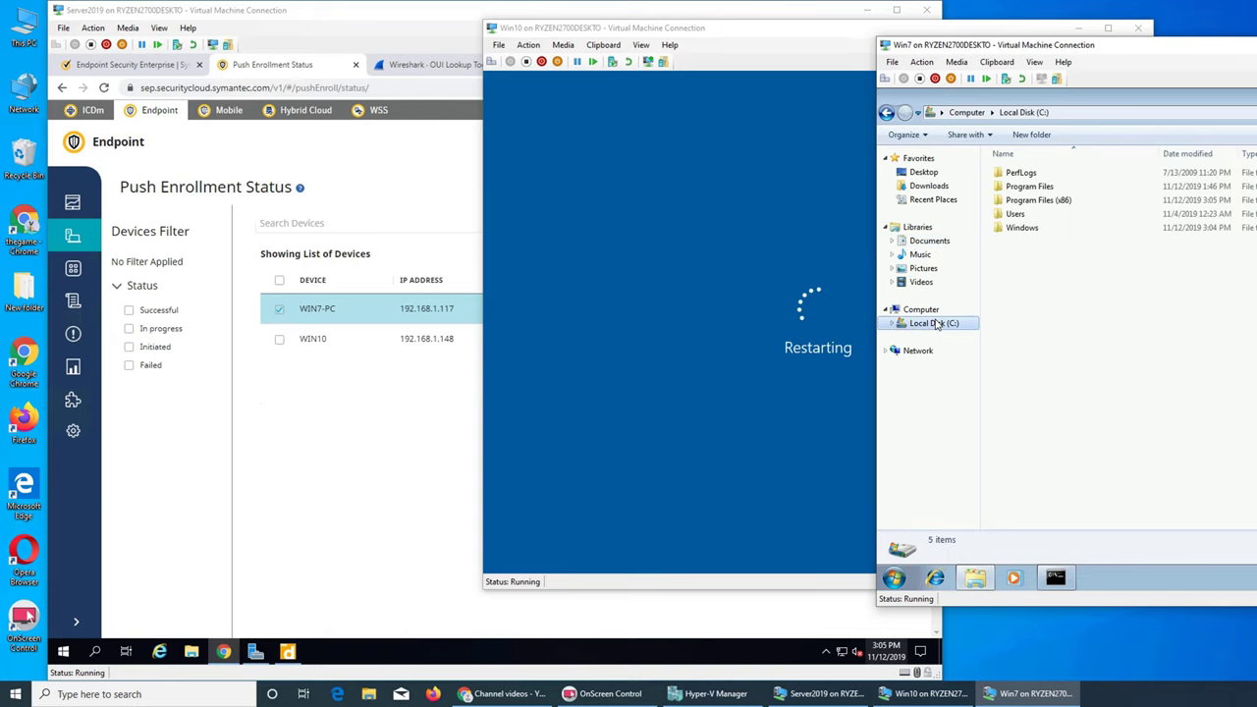
left_click(1016, 215)
double_click(1017, 215)
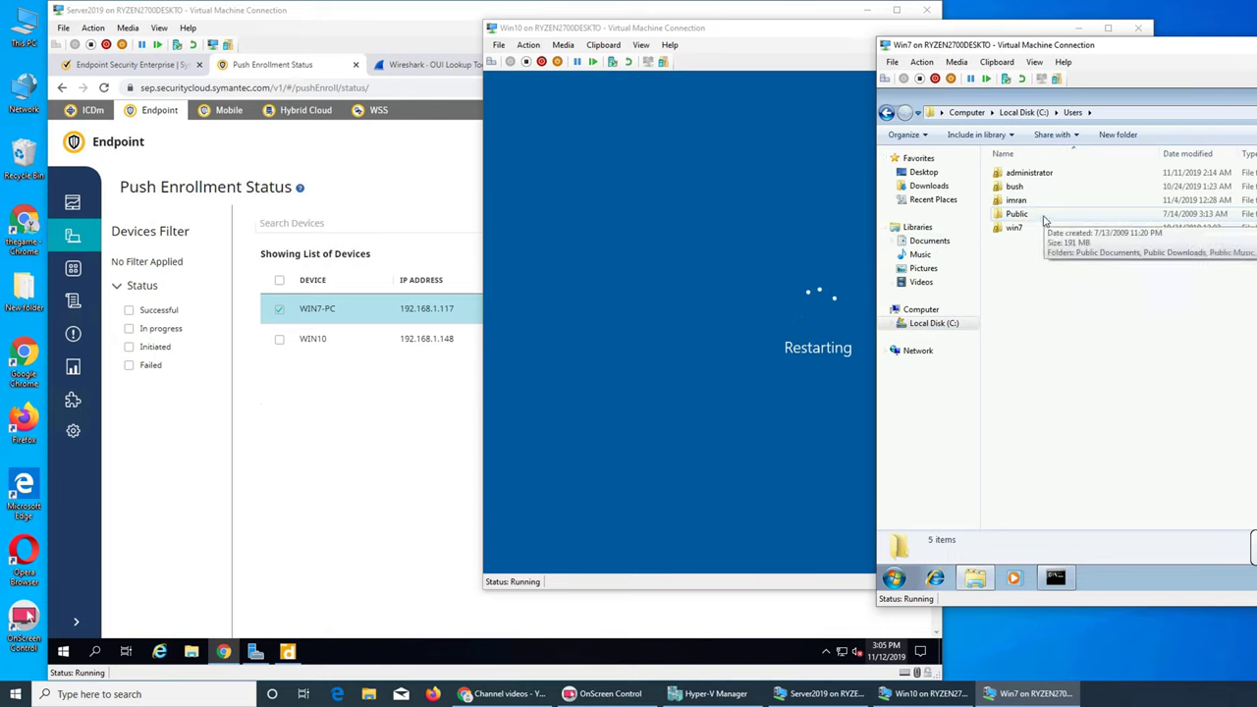
double_click(1043, 214)
double_click(1036, 186)
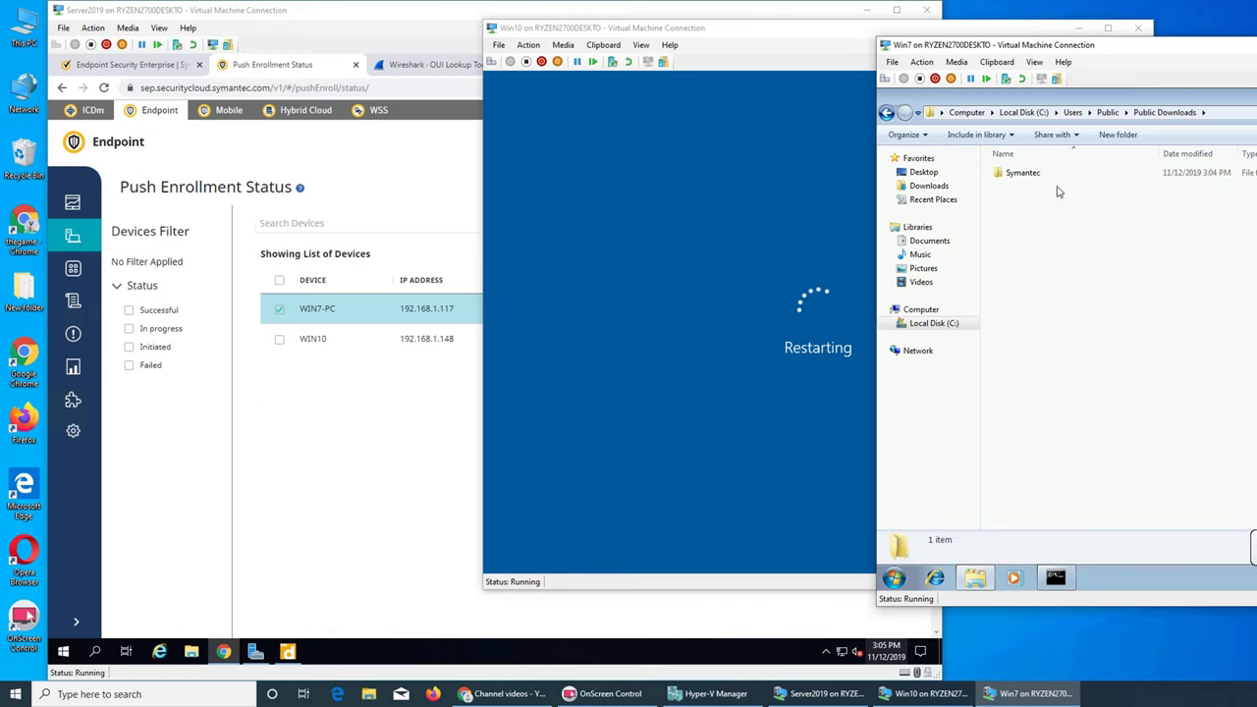
double_click(1030, 175)
double_click(1030, 177)
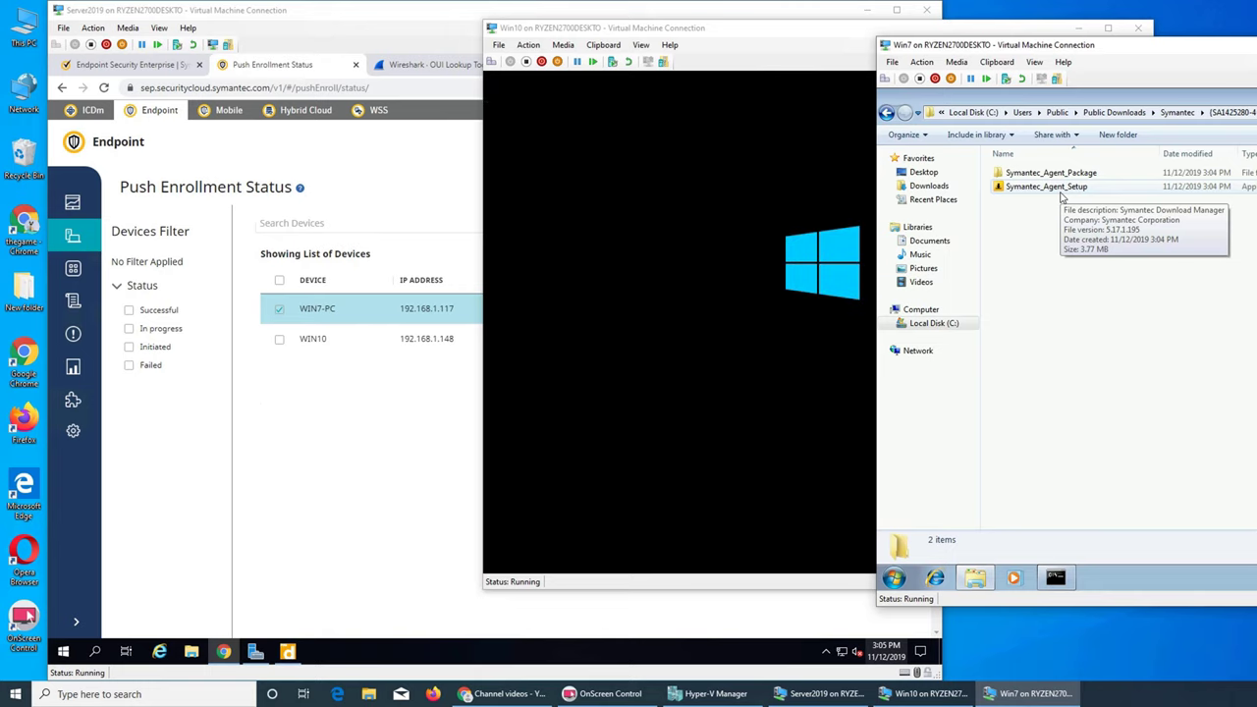
left_click(1060, 191)
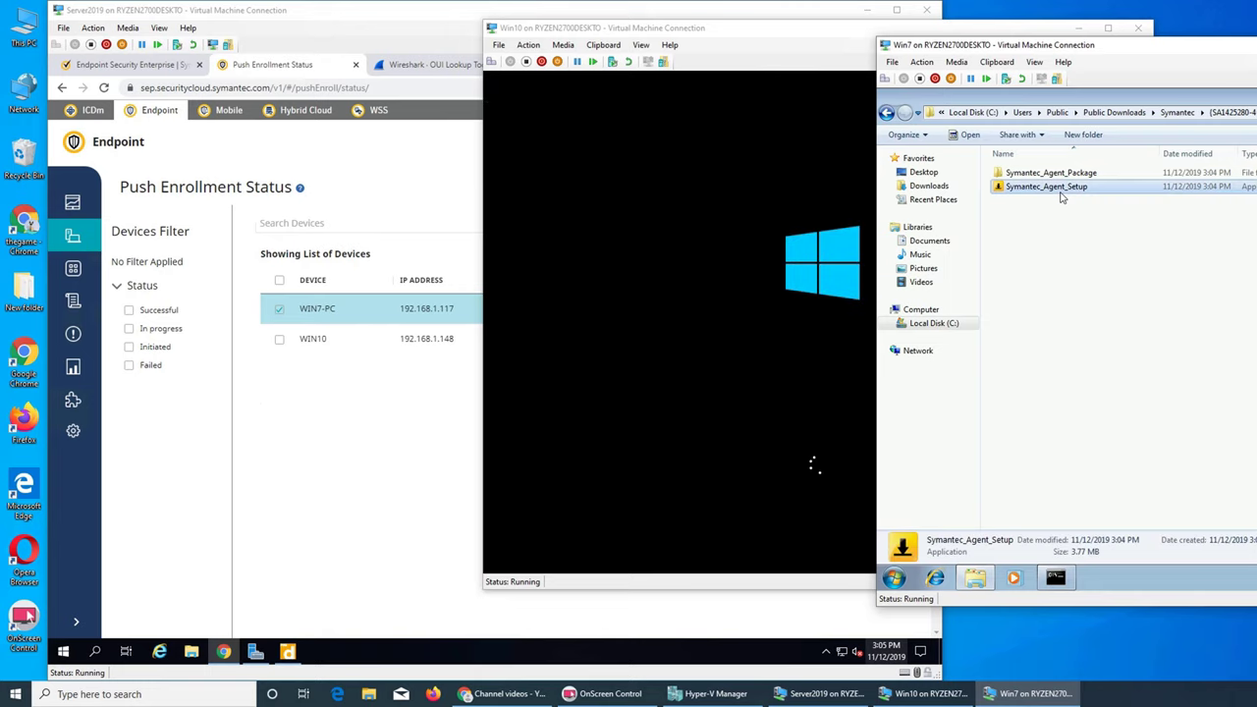
left_click(477, 385)
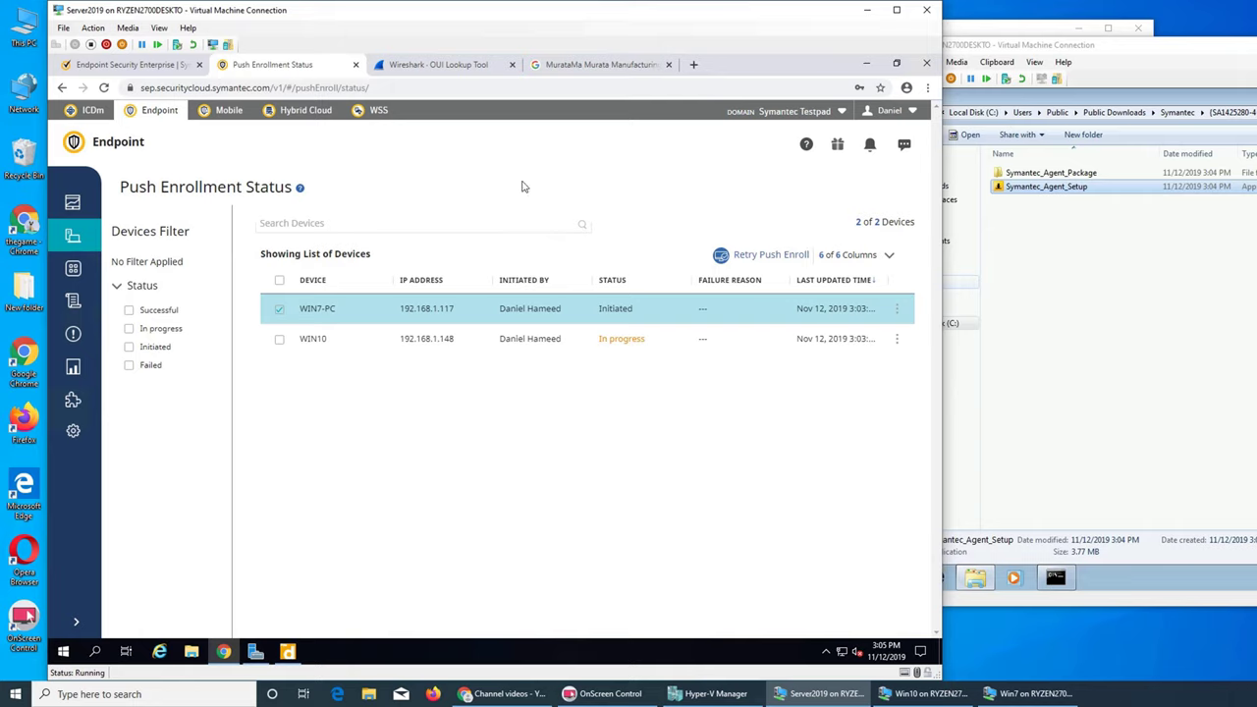
Step: Clear the WIN7-PC selection and refresh, showing Win10 Successful and WIN7-PC In progress
left_click(278, 308)
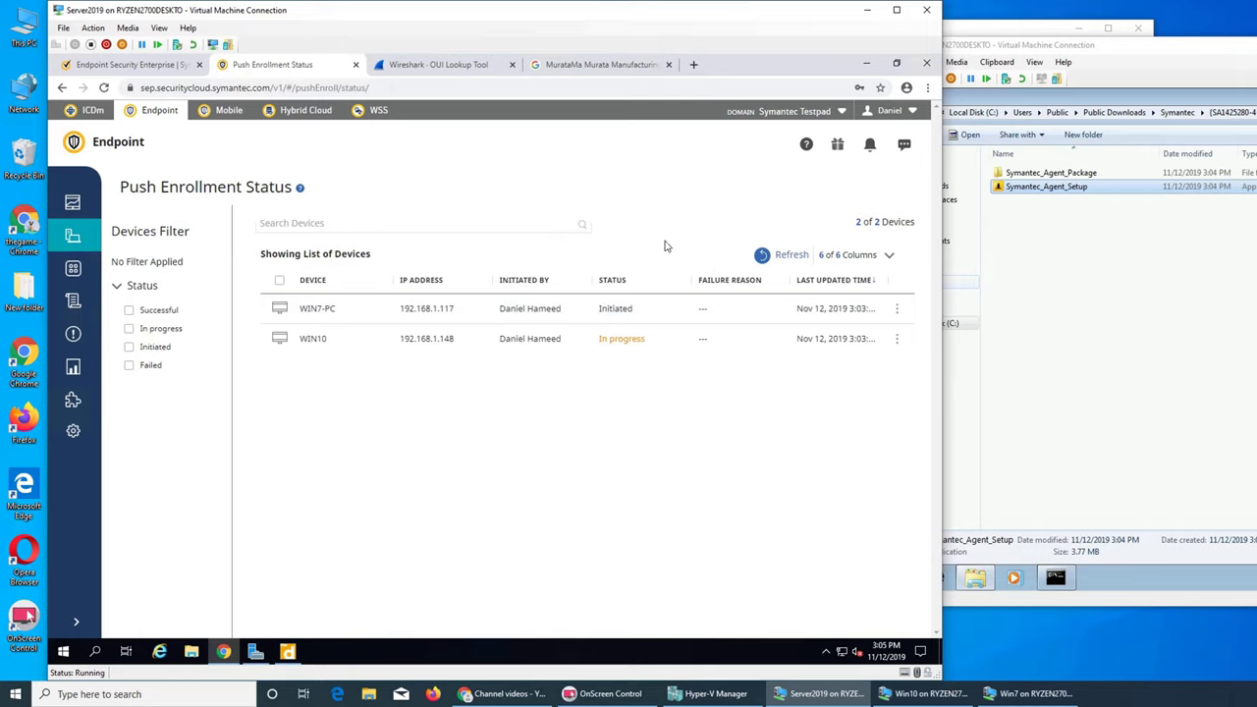
left_click(764, 257)
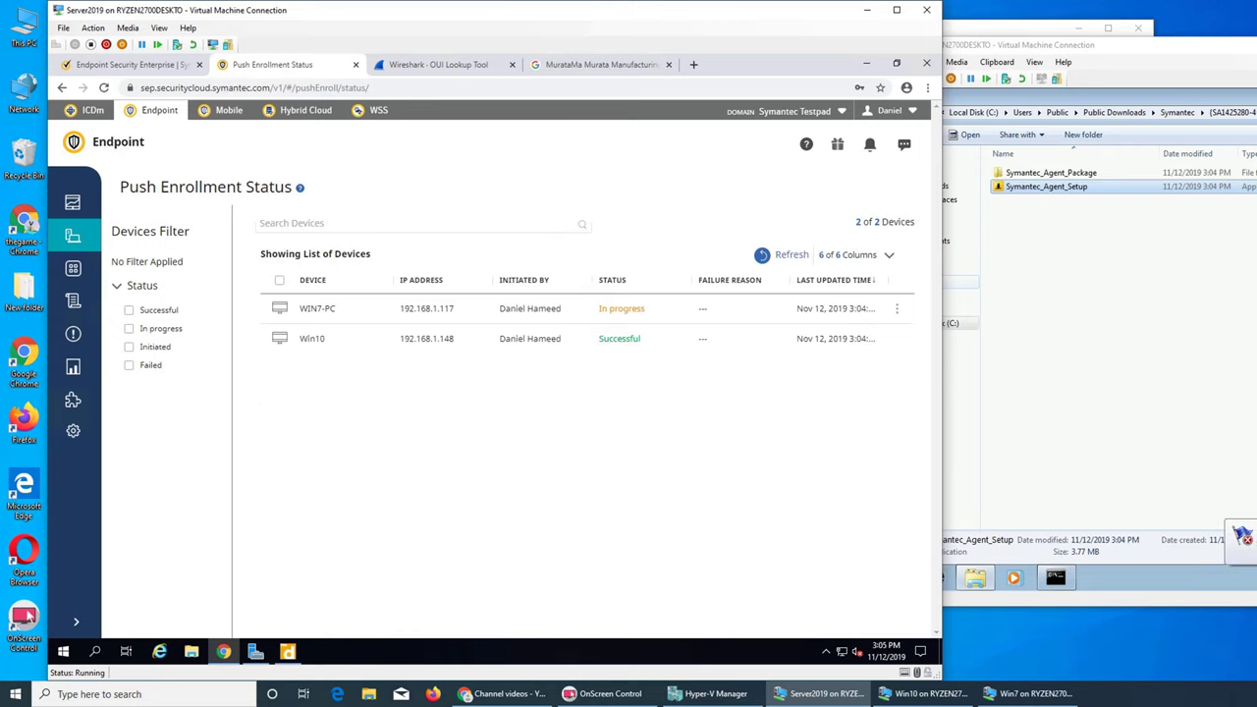
left_click_drag(1143, 53, 837, 61)
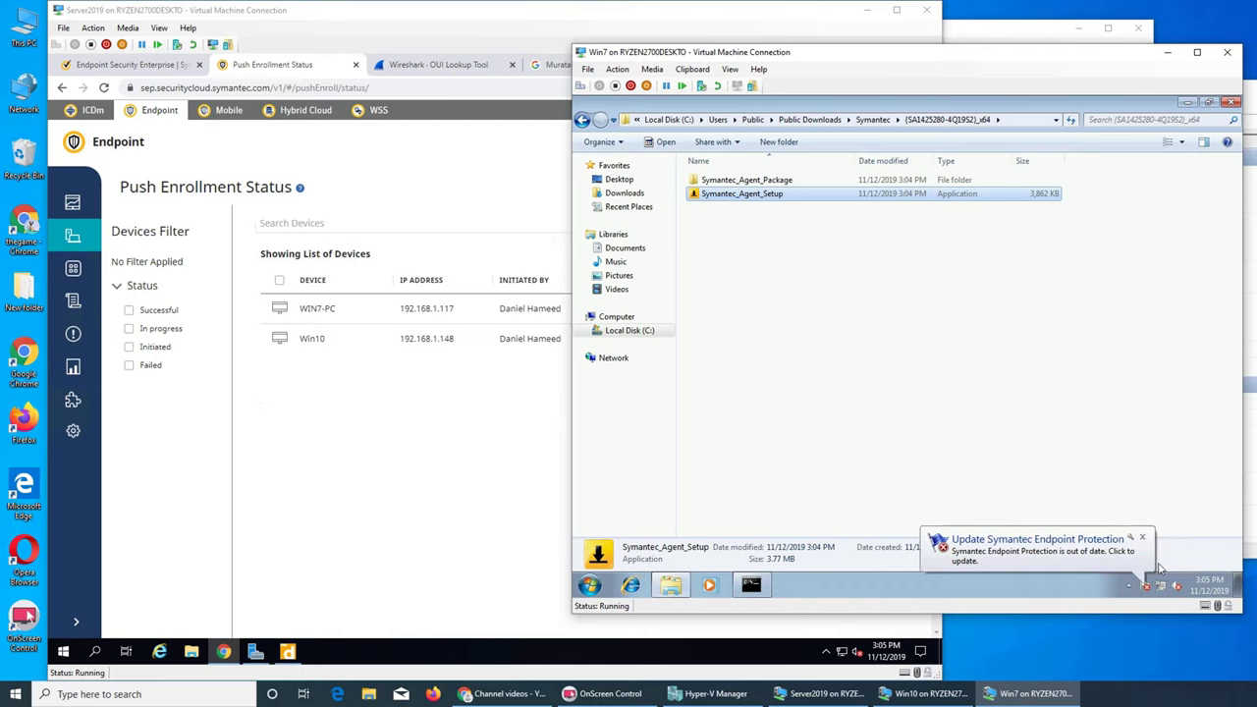
Step: On Windows 7, minimise the file browser and close the Command Prompt window
left_click(1129, 586)
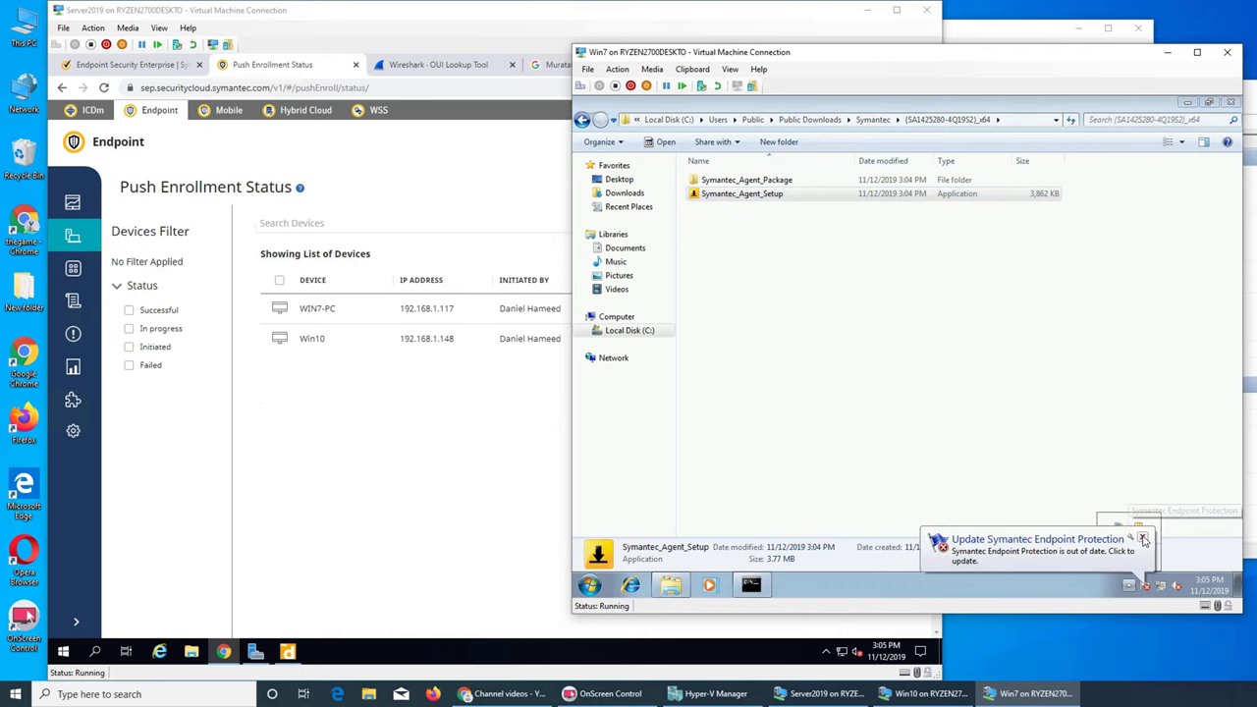
left_click(385, 496)
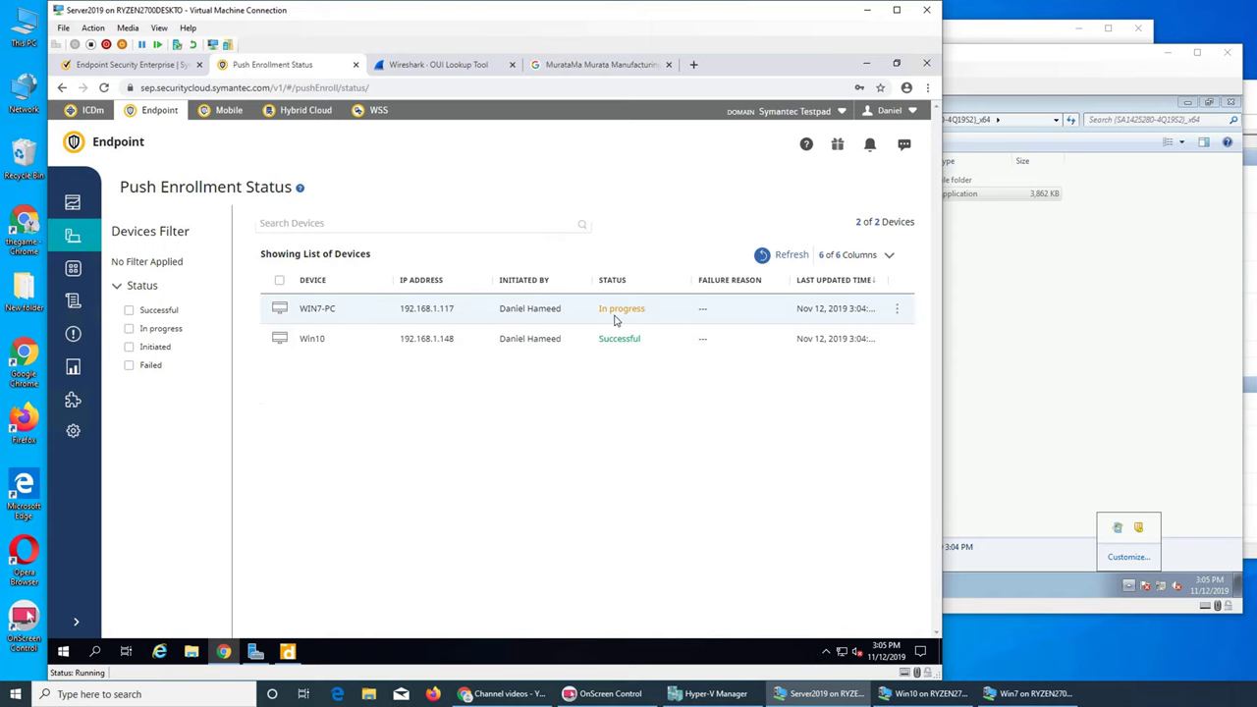
left_click(1053, 351)
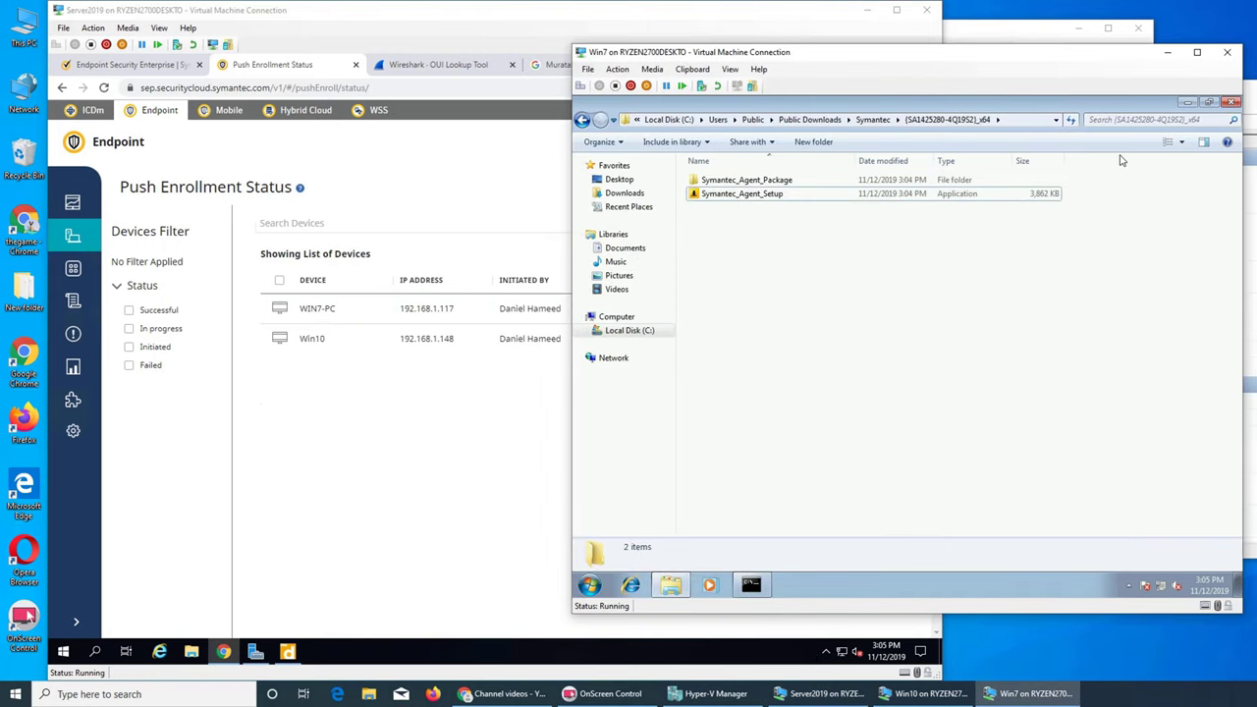
left_click(488, 425)
left_click(1125, 341)
left_click(1185, 103)
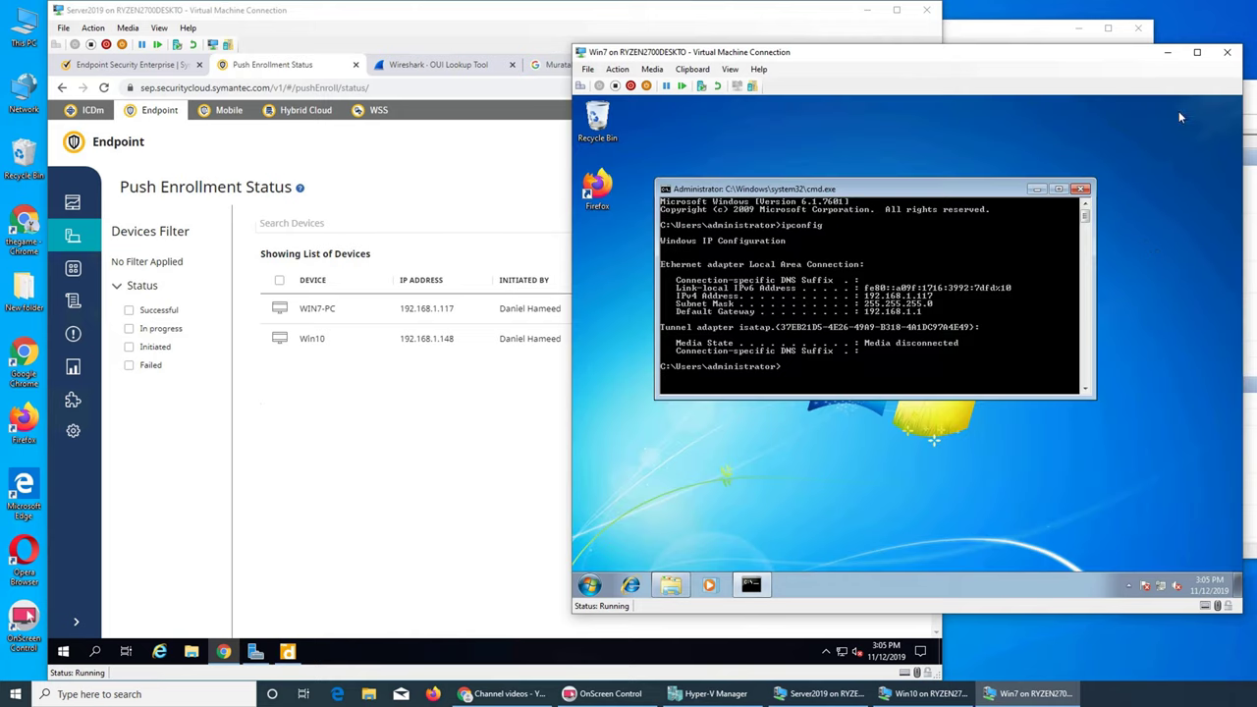
left_click(1081, 190)
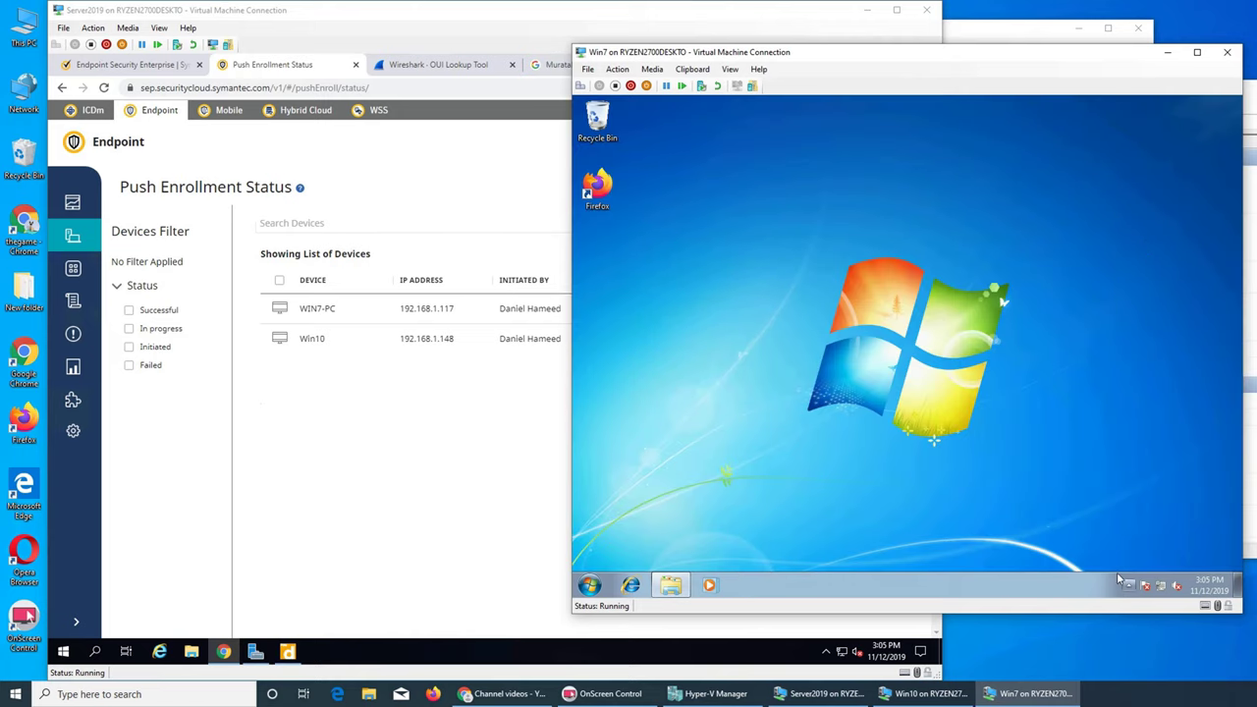
left_click(491, 437)
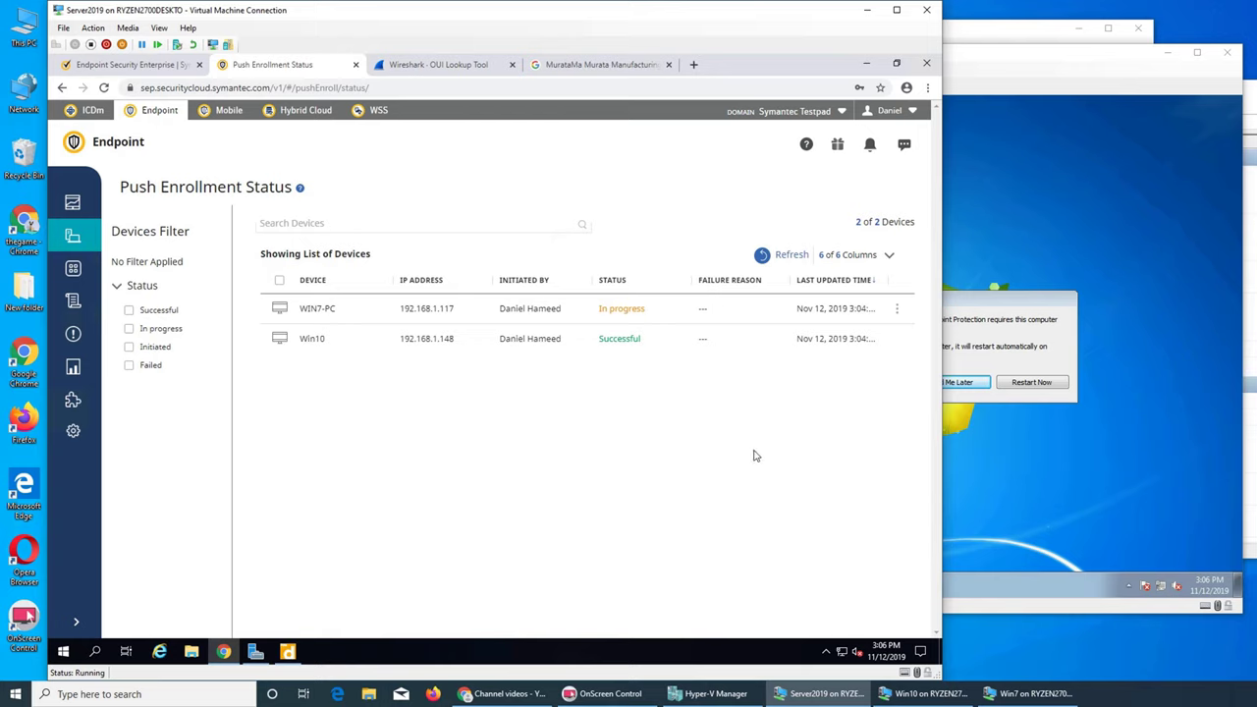
Step: Open Managed Devices, listing Server19, Win10 and win7-PC on client 14.2.5280.2000
left_click(1148, 453)
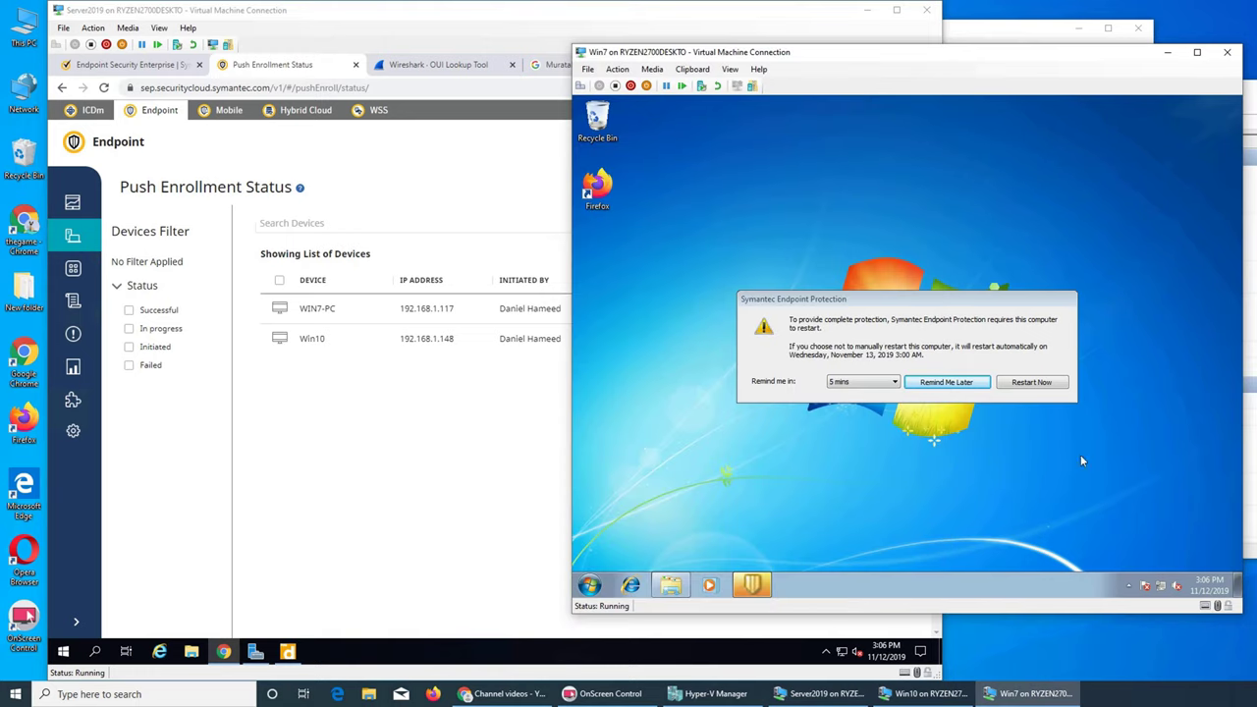
left_click(341, 415)
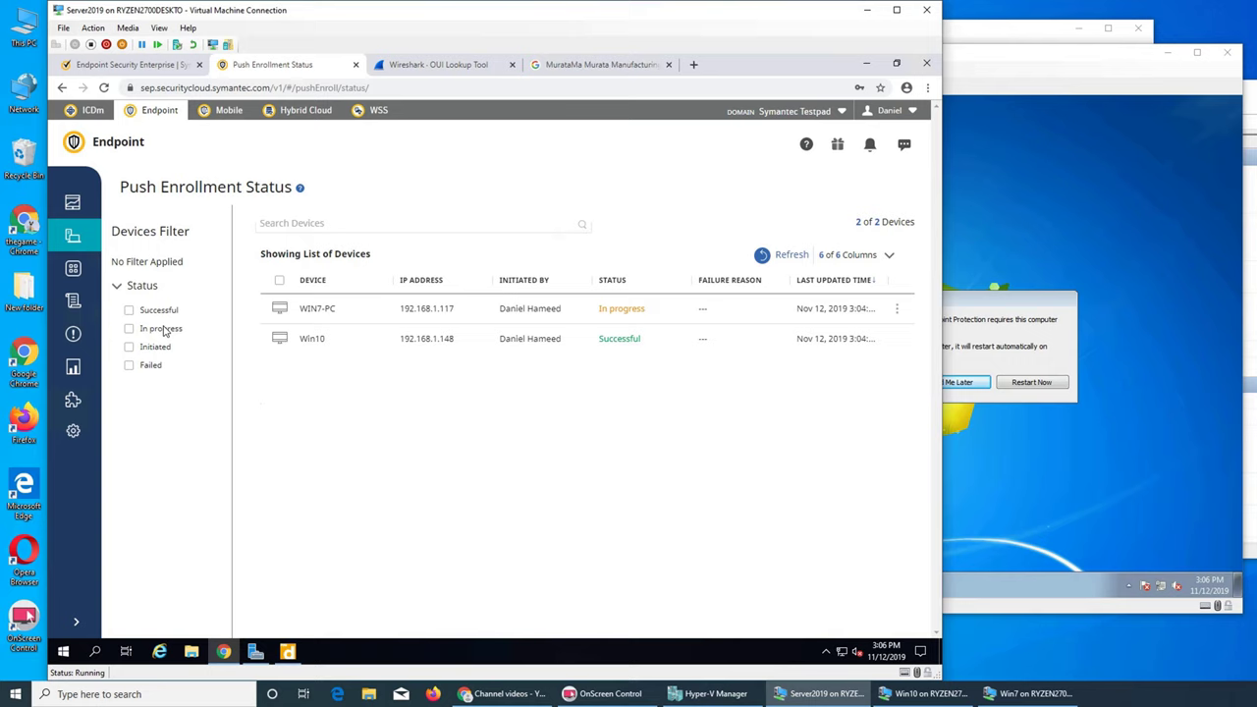
left_click(71, 267)
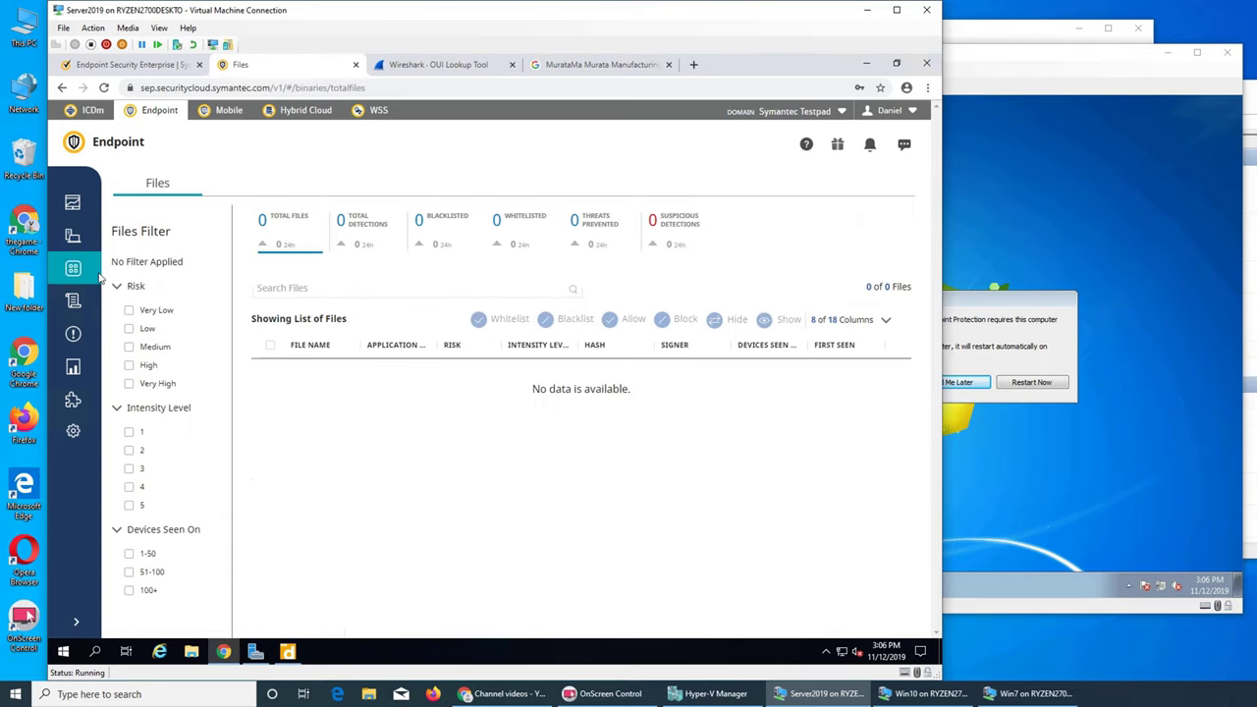
left_click(73, 237)
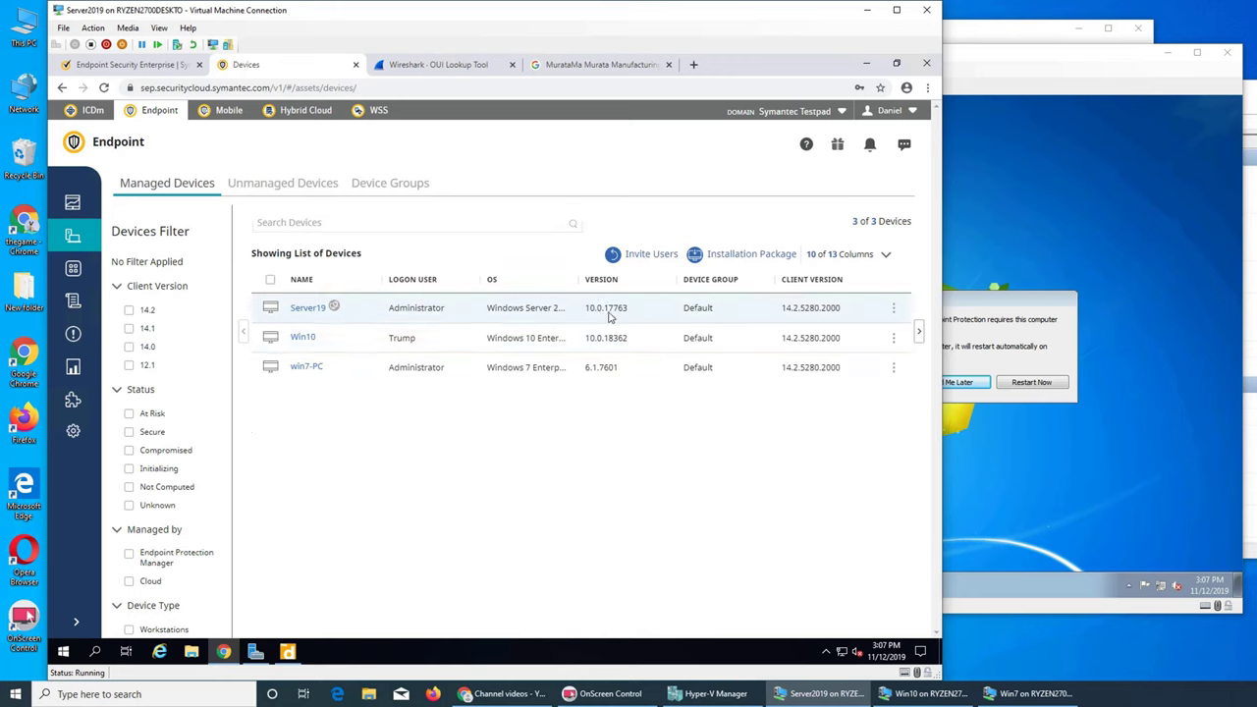
Step: Restart the Windows 7 VM to finish protection, then go back to the cloud console
left_click(1086, 521)
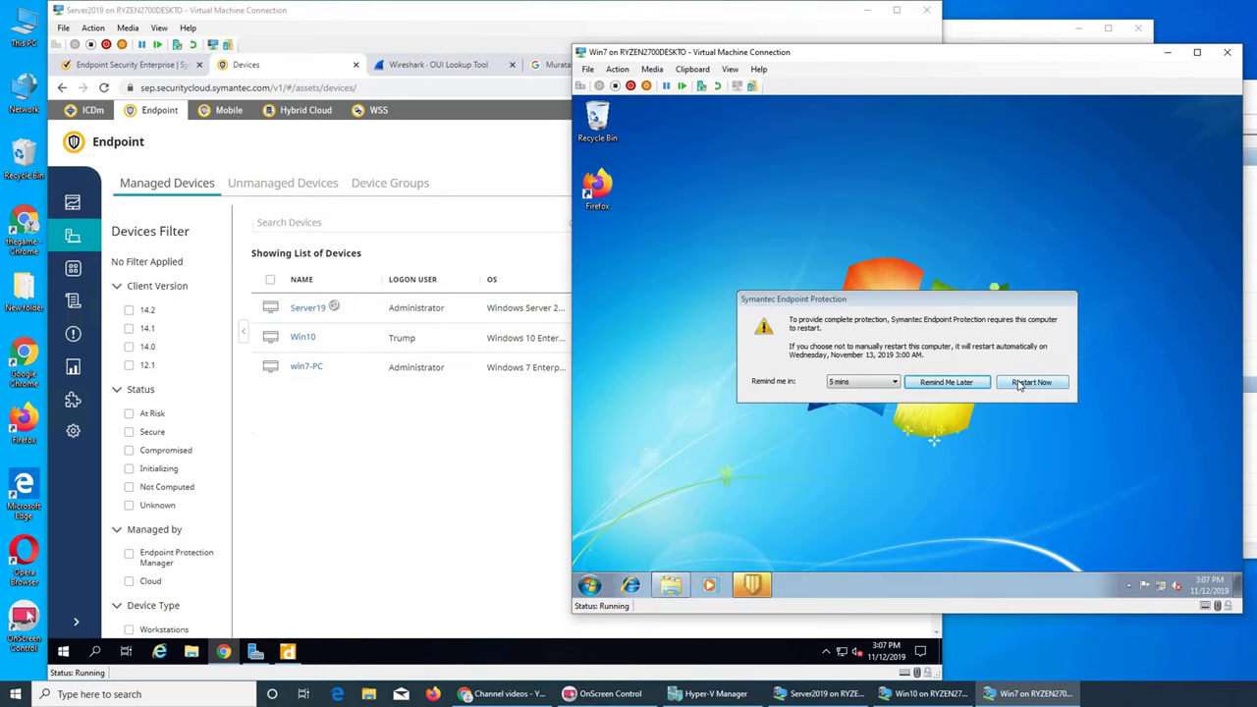
left_click(1031, 382)
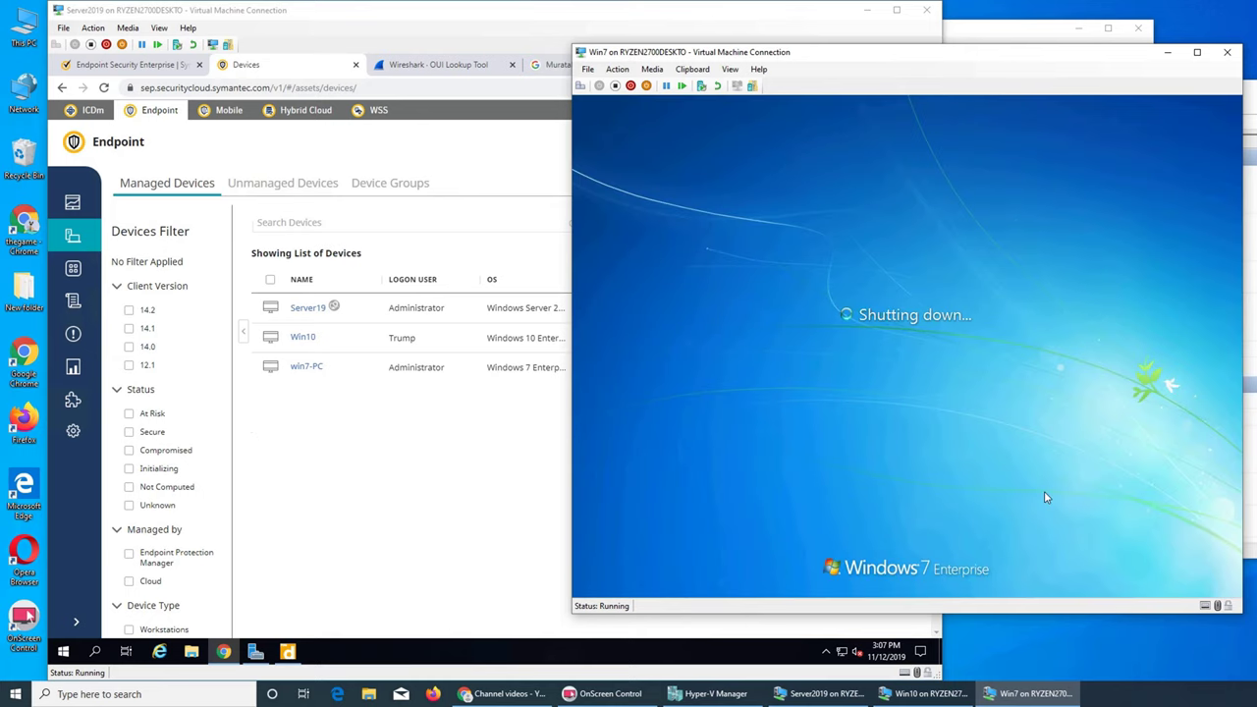
left_click(468, 456)
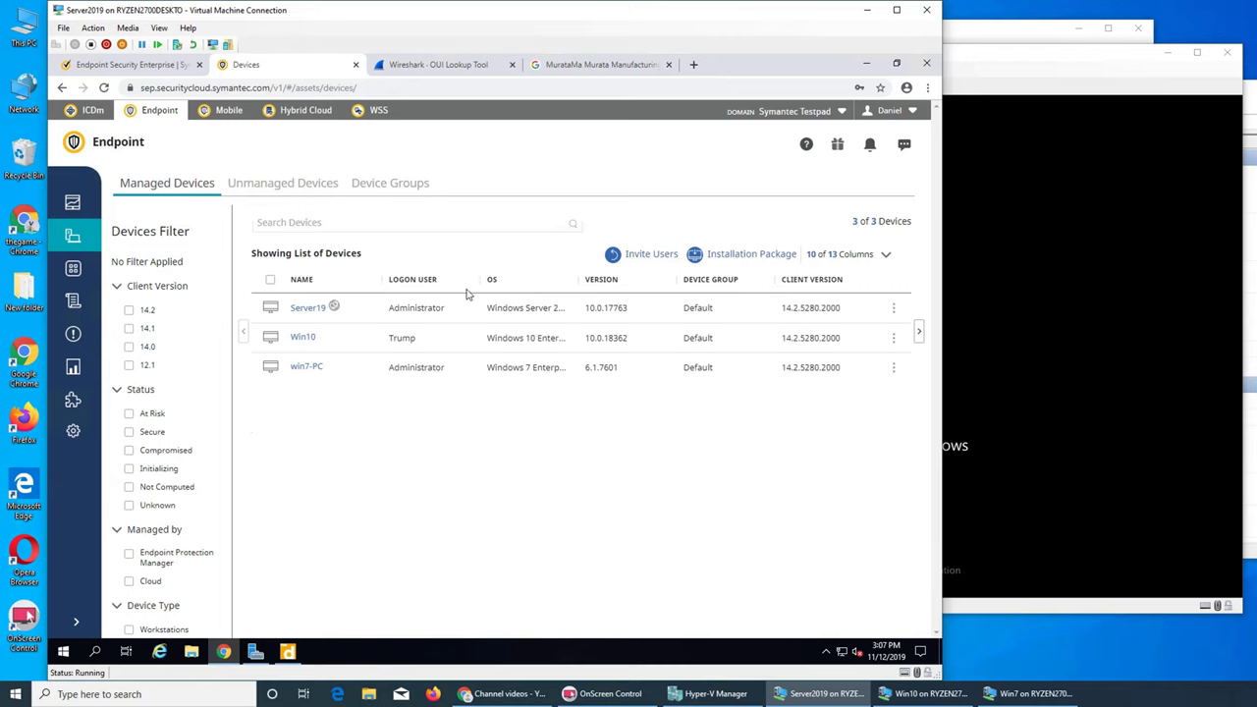
Step: Restore and re-maximize Chrome on Server2019, then wake the Win10 VM's lock screen
left_click(895, 65)
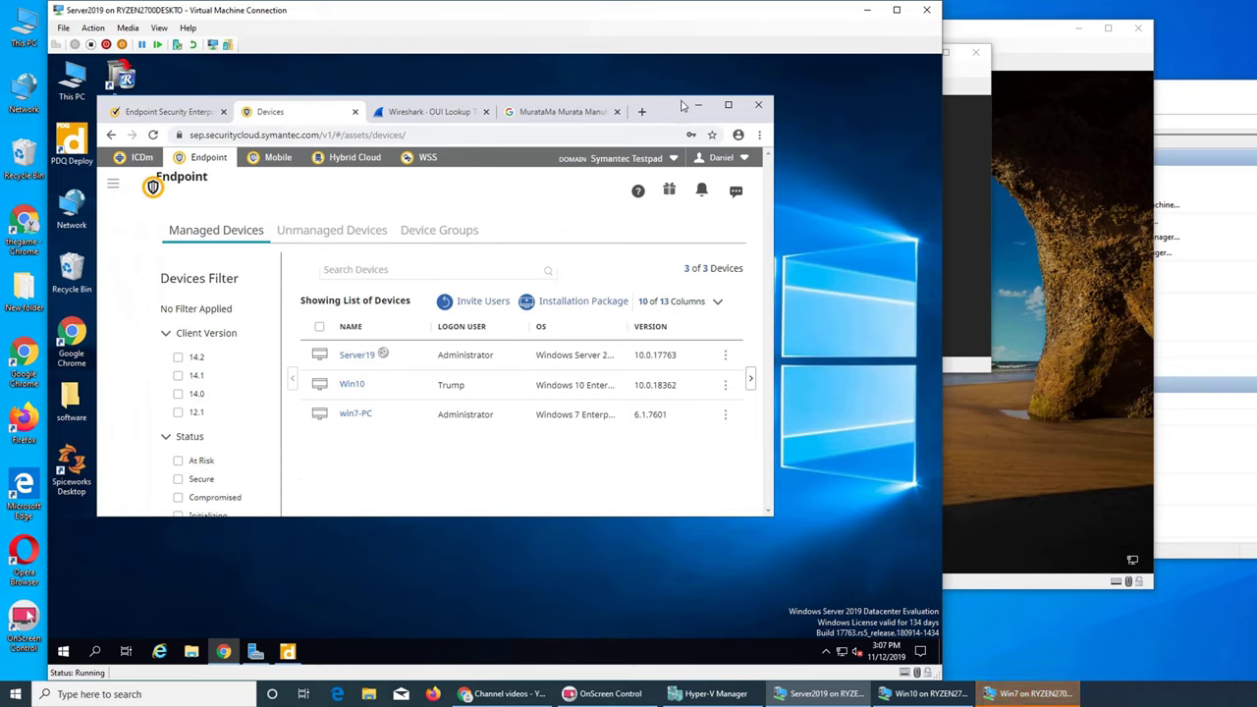
left_click(759, 135)
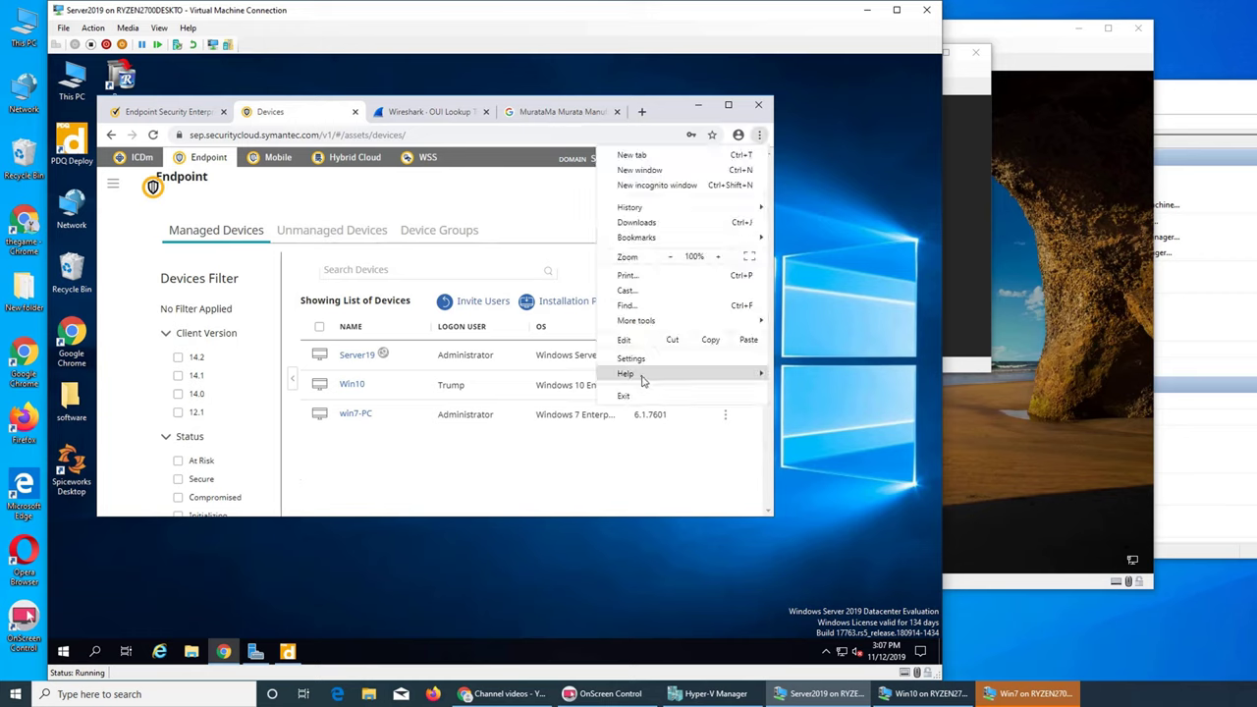
mouse_move(643, 380)
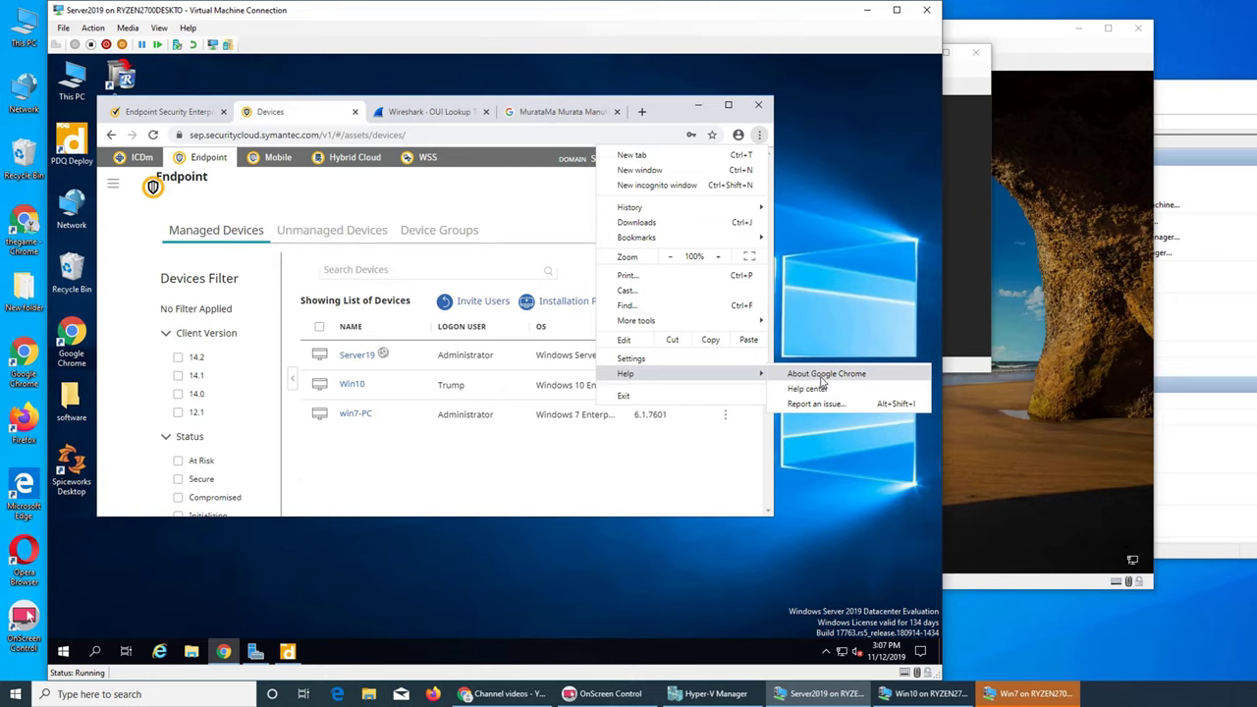
key("Escape")
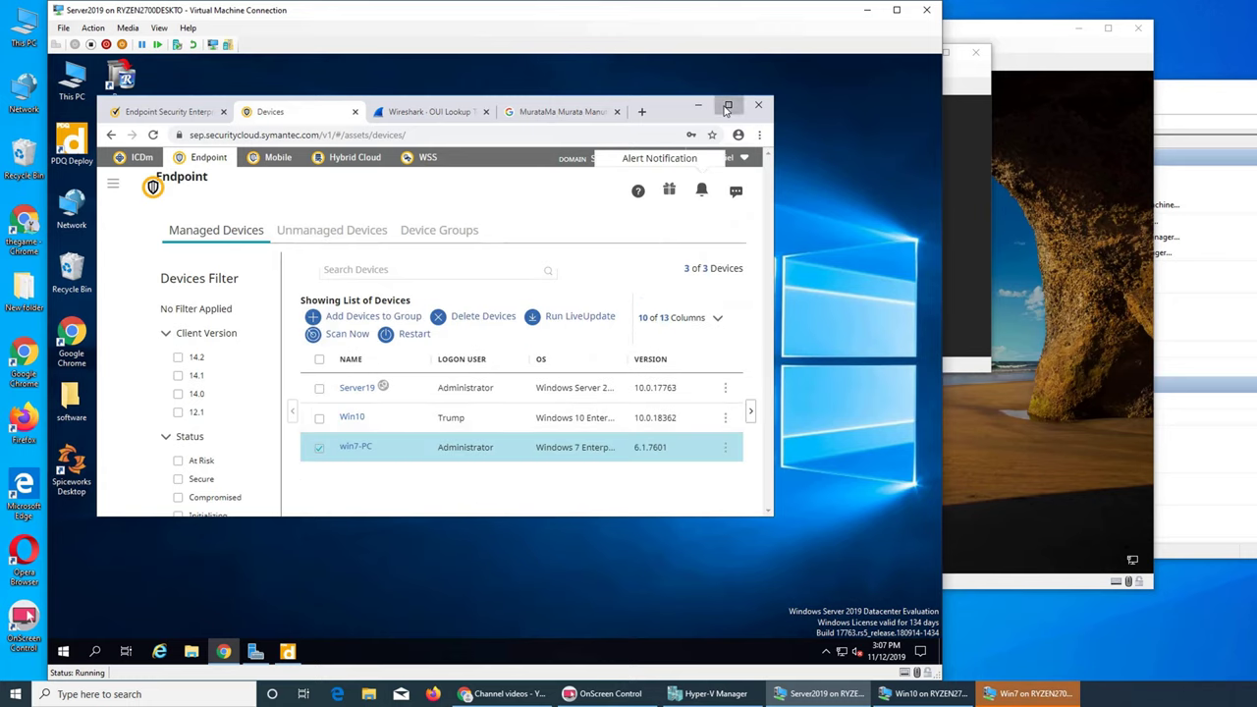
left_click(728, 106)
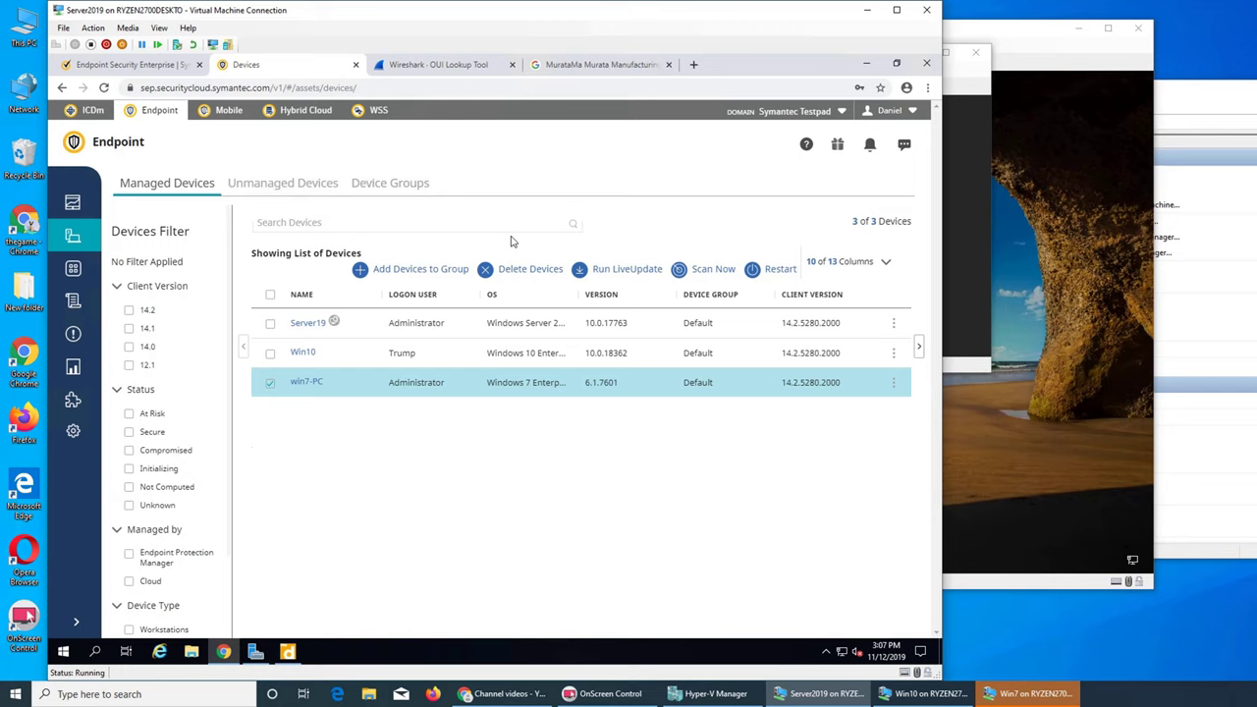
left_click(1017, 516)
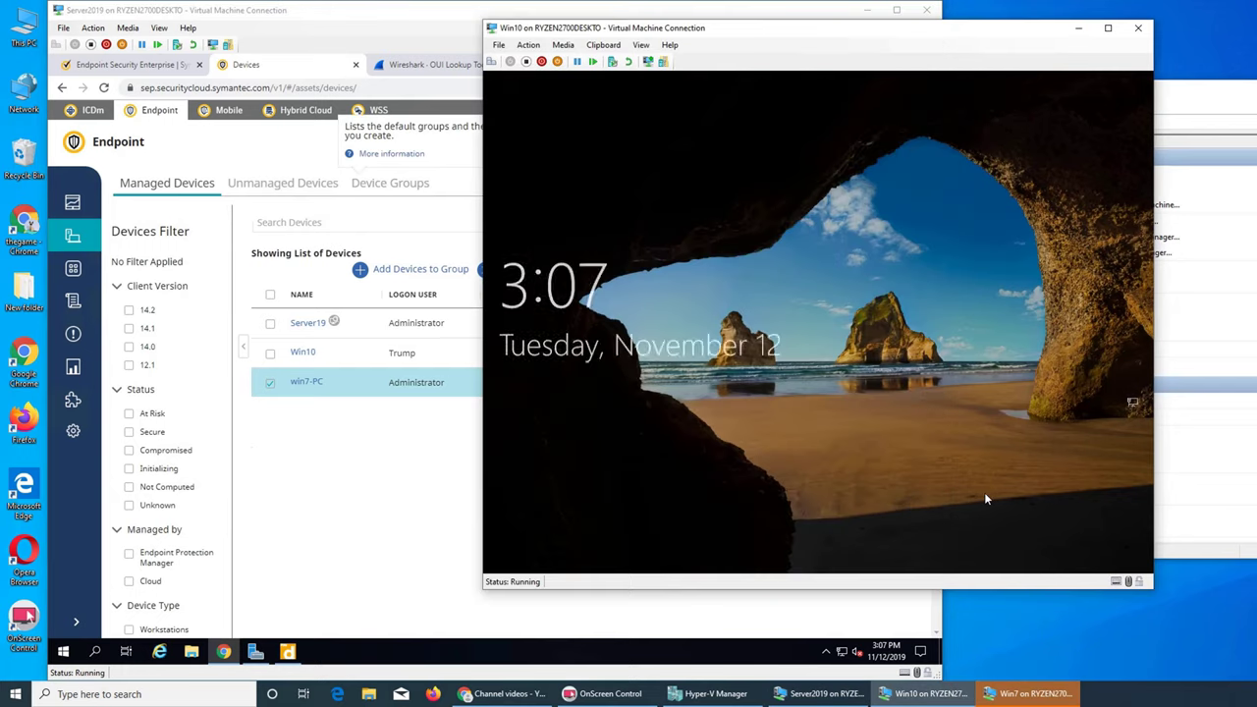
left_click(928, 474)
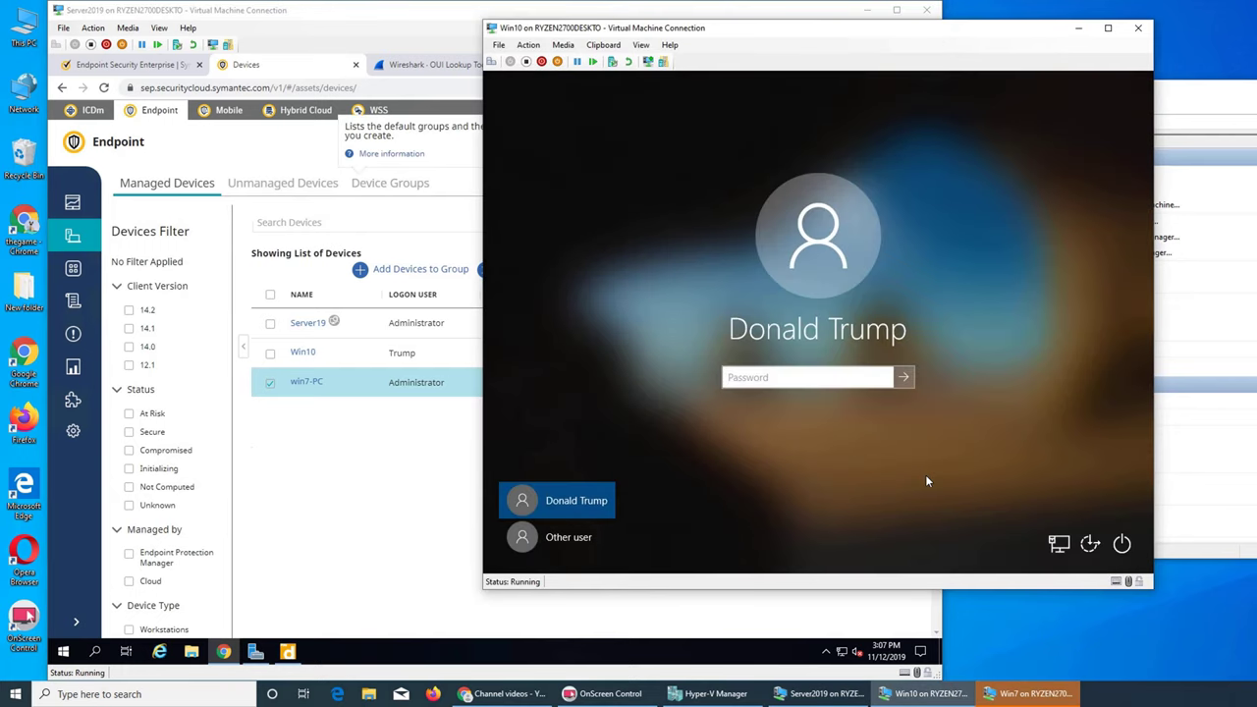
Step: Sign in to the Win10 VM with its account password
type("p")
key("BackSpace")
type("pppp")
key("BackSpace")
key("Escape")
type("ppppppppppp")
key("Return")
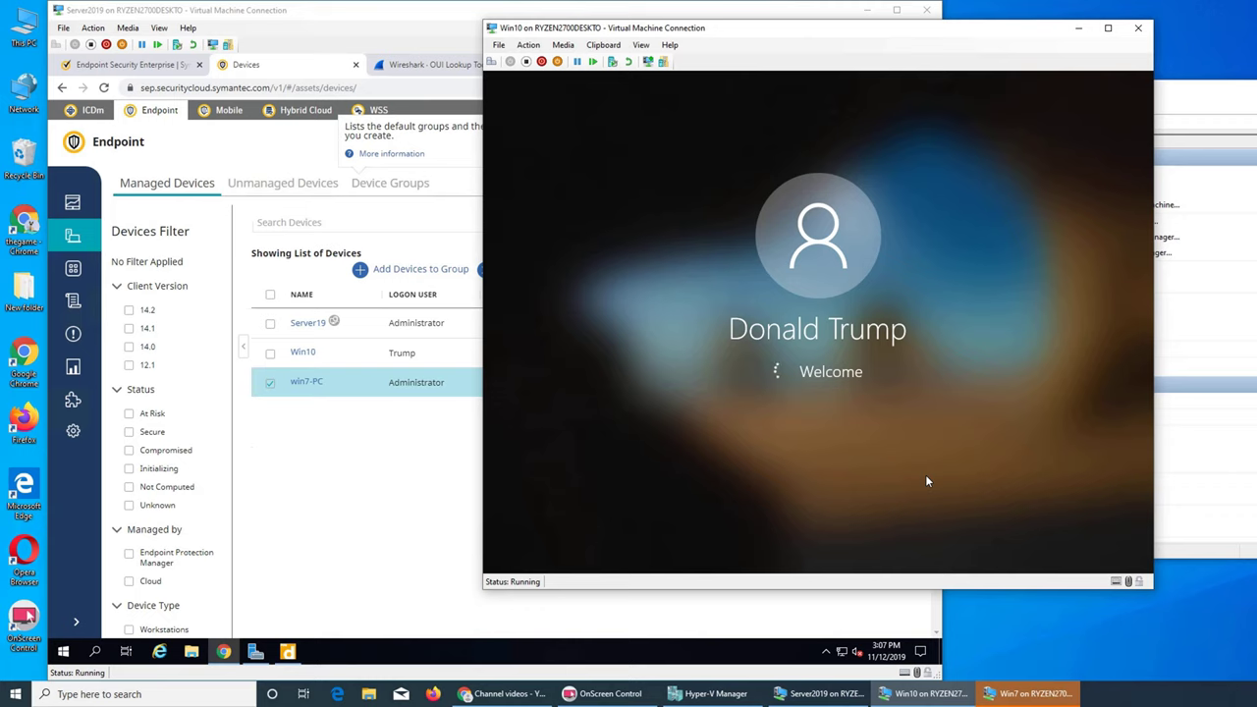
Step: Reconnect the disconnected Win7 VM session and bring its logon screen forward
left_click(932, 694)
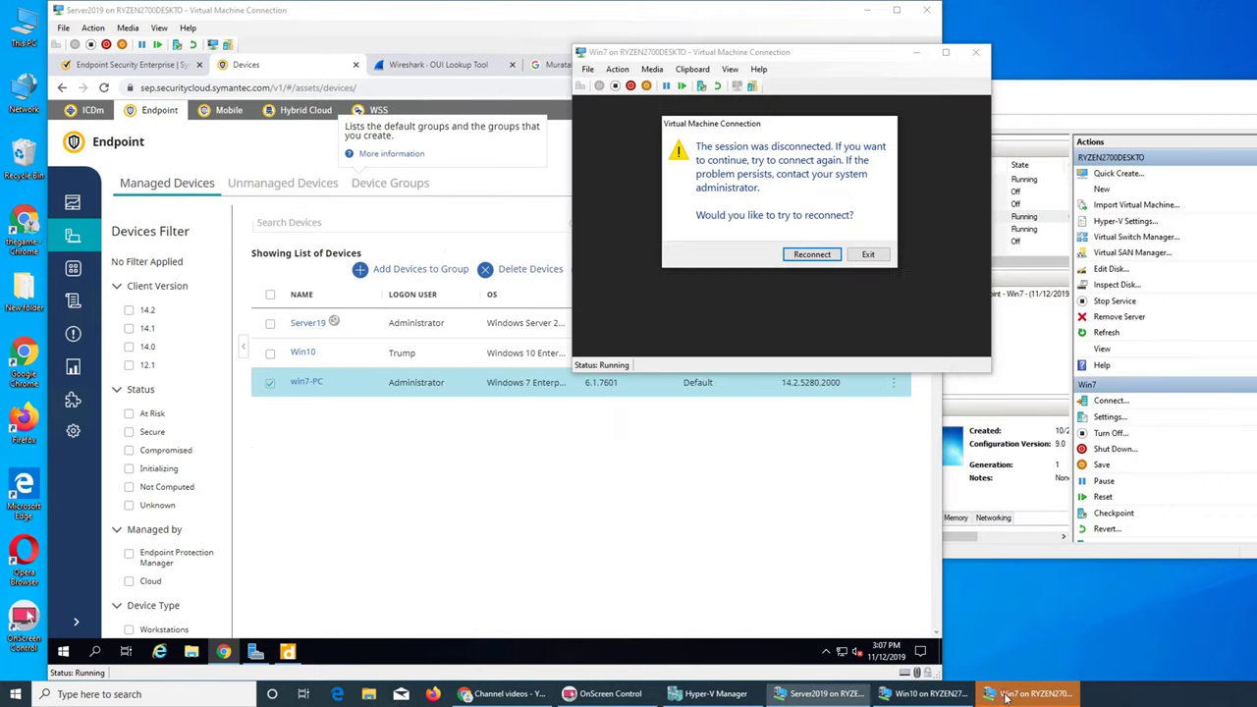
left_click(815, 254)
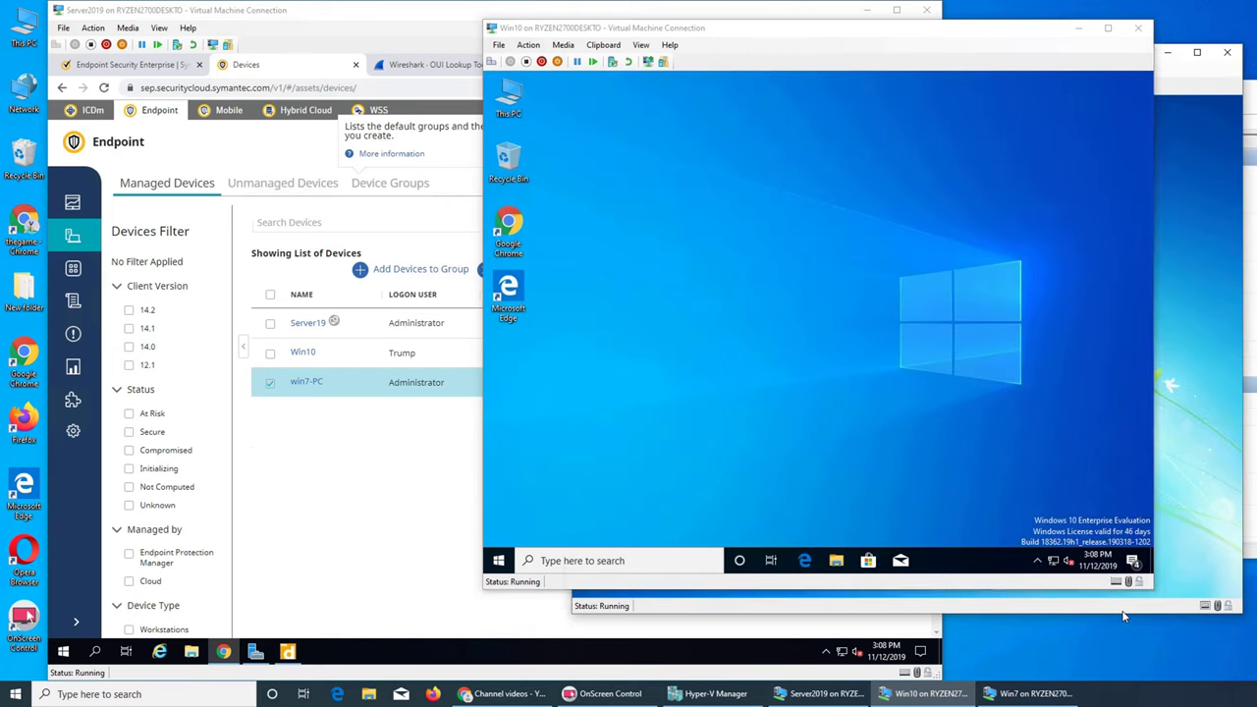
left_click(1125, 616)
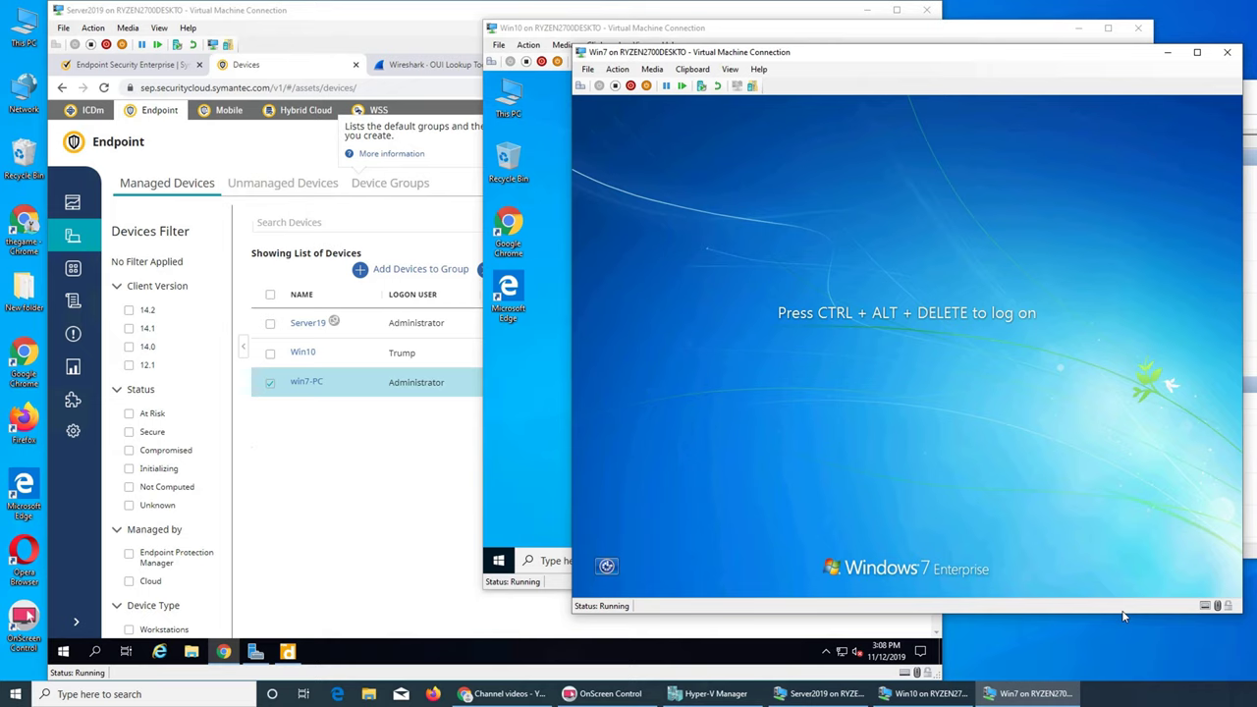
Step: Open the Unmanaged Devices list in the Server2019 cloud console
left_click(273, 404)
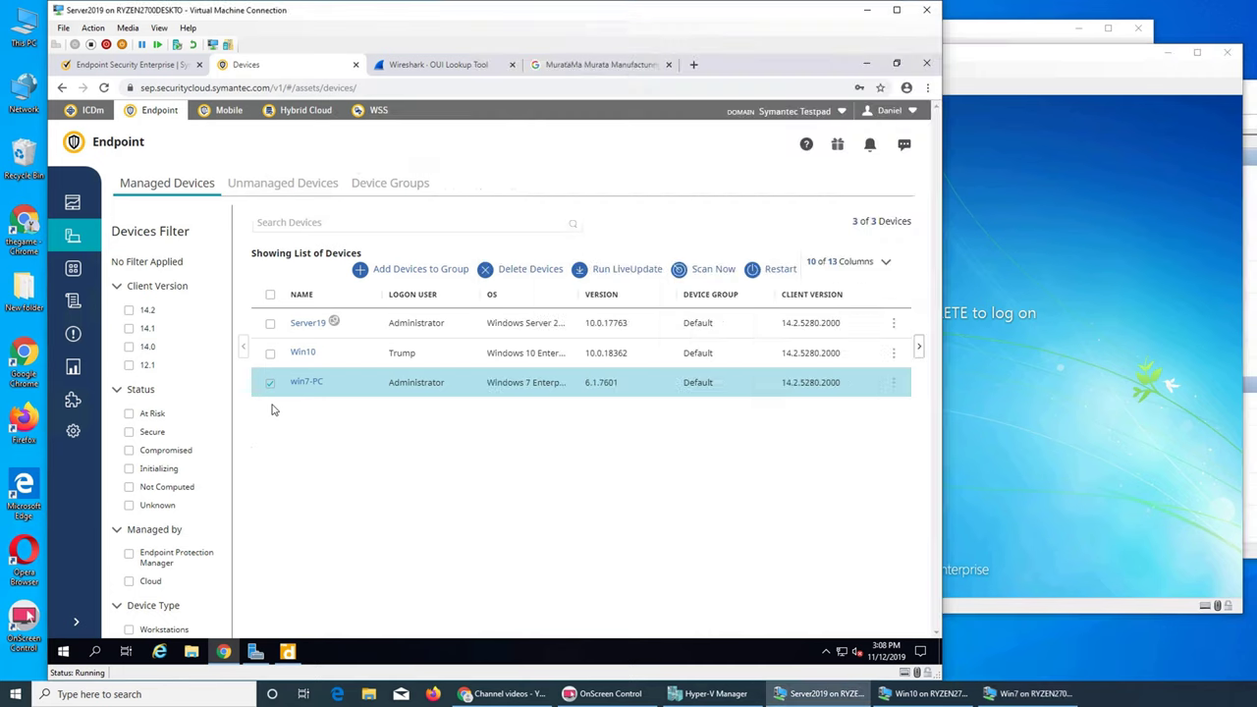
left_click(73, 430)
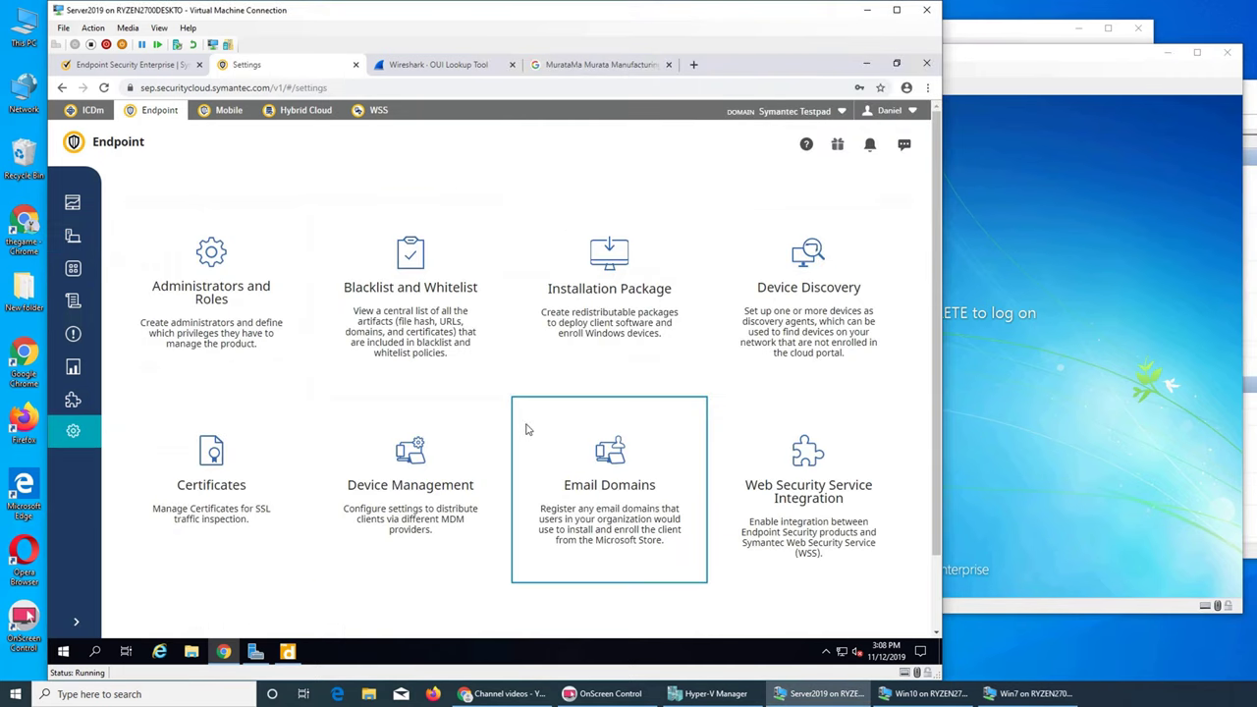
left_click(73, 237)
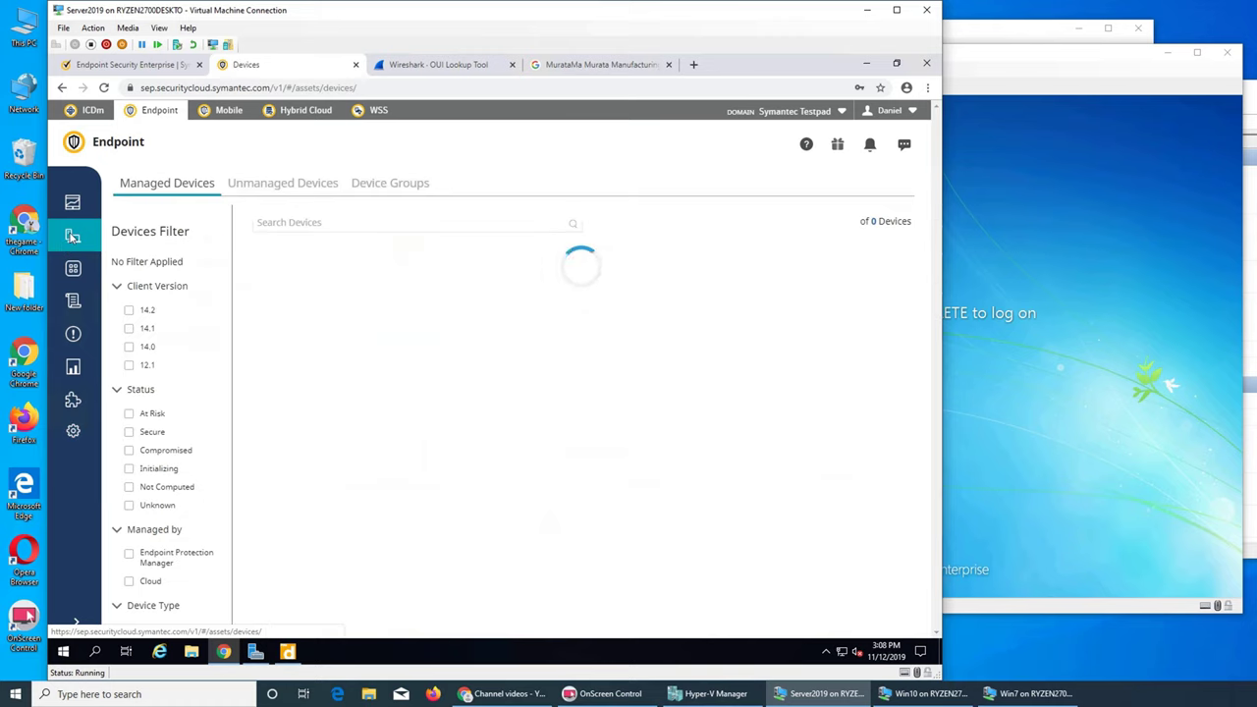
left_click(293, 190)
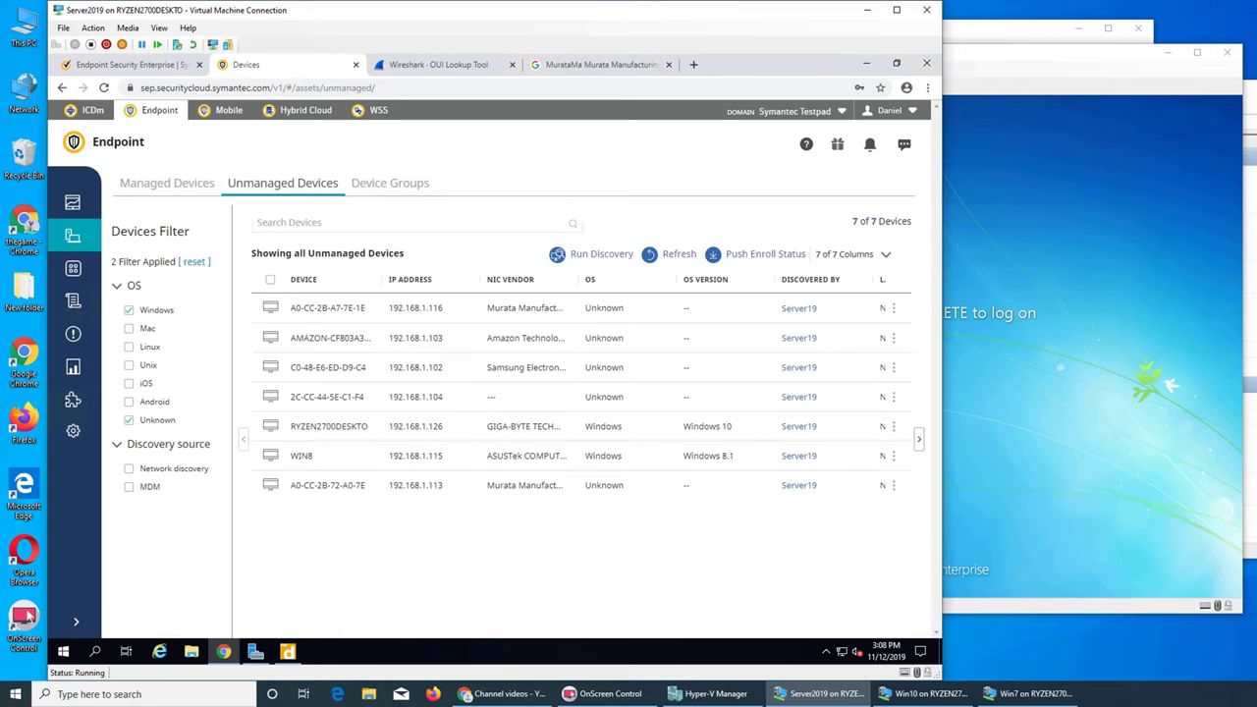
Step: Filter unmanaged devices by MDM, refresh, view discovery settings, then return to Settings
left_click(128, 487)
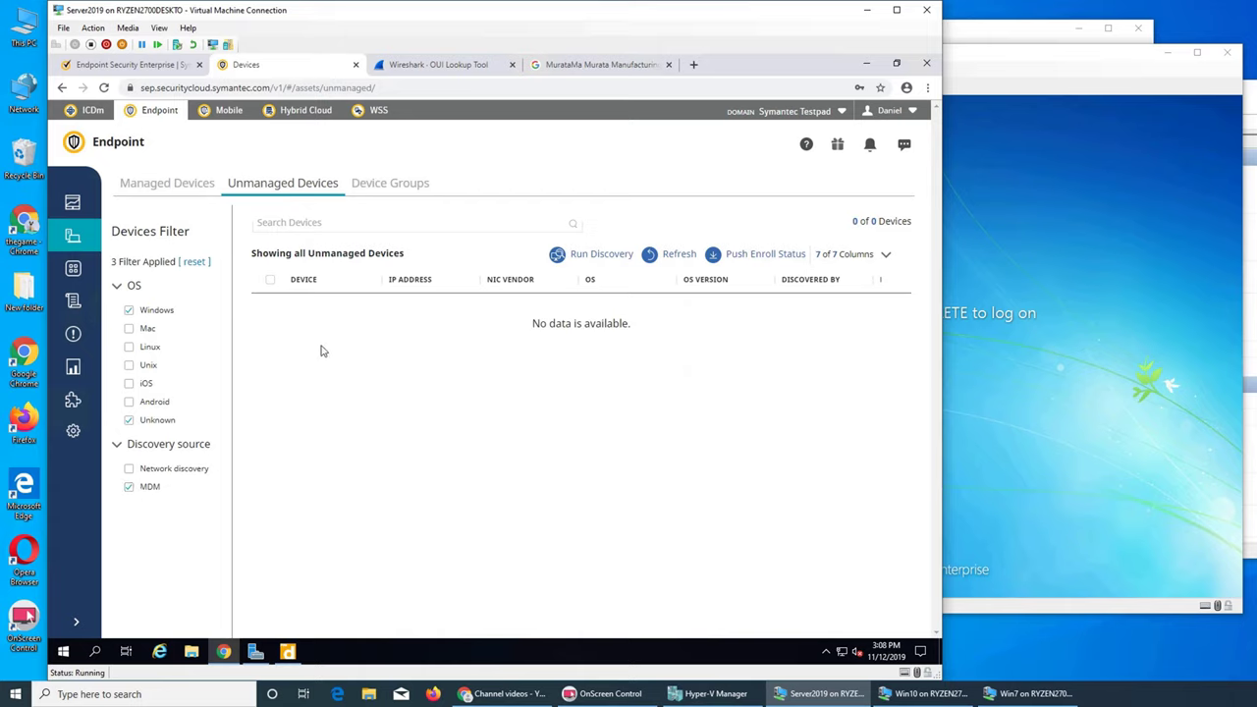
left_click(656, 258)
left_click(584, 258)
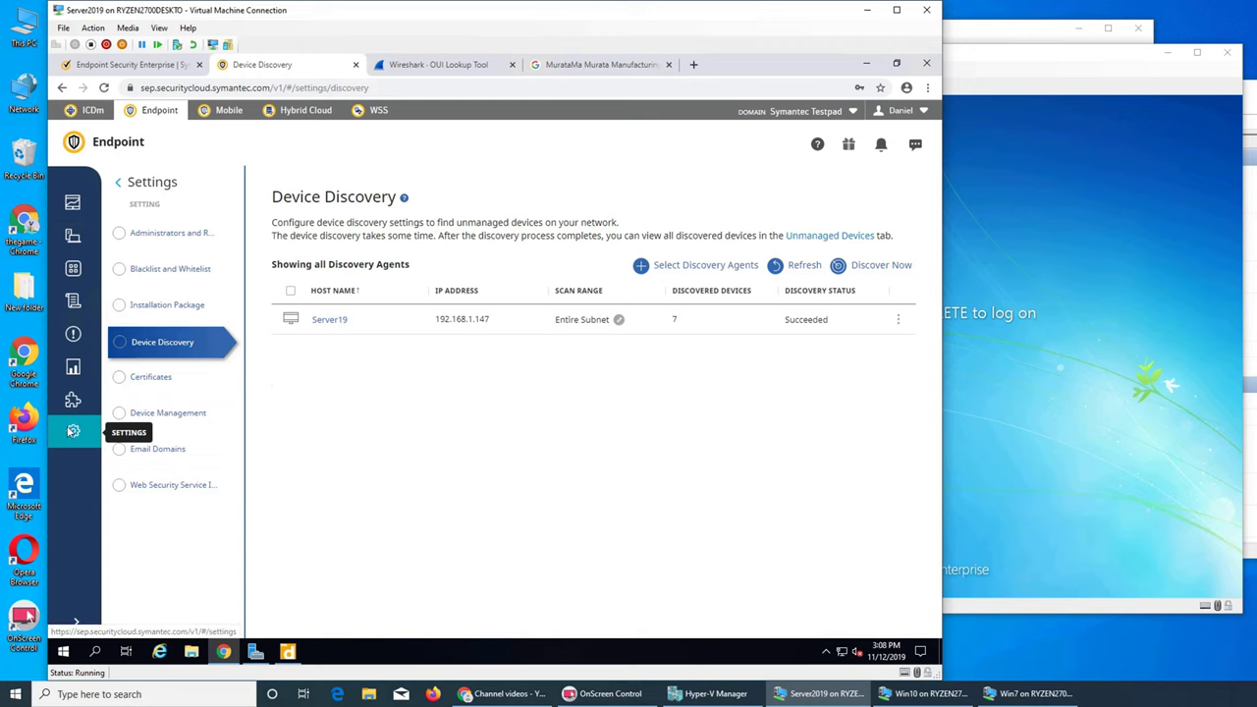
left_click(72, 431)
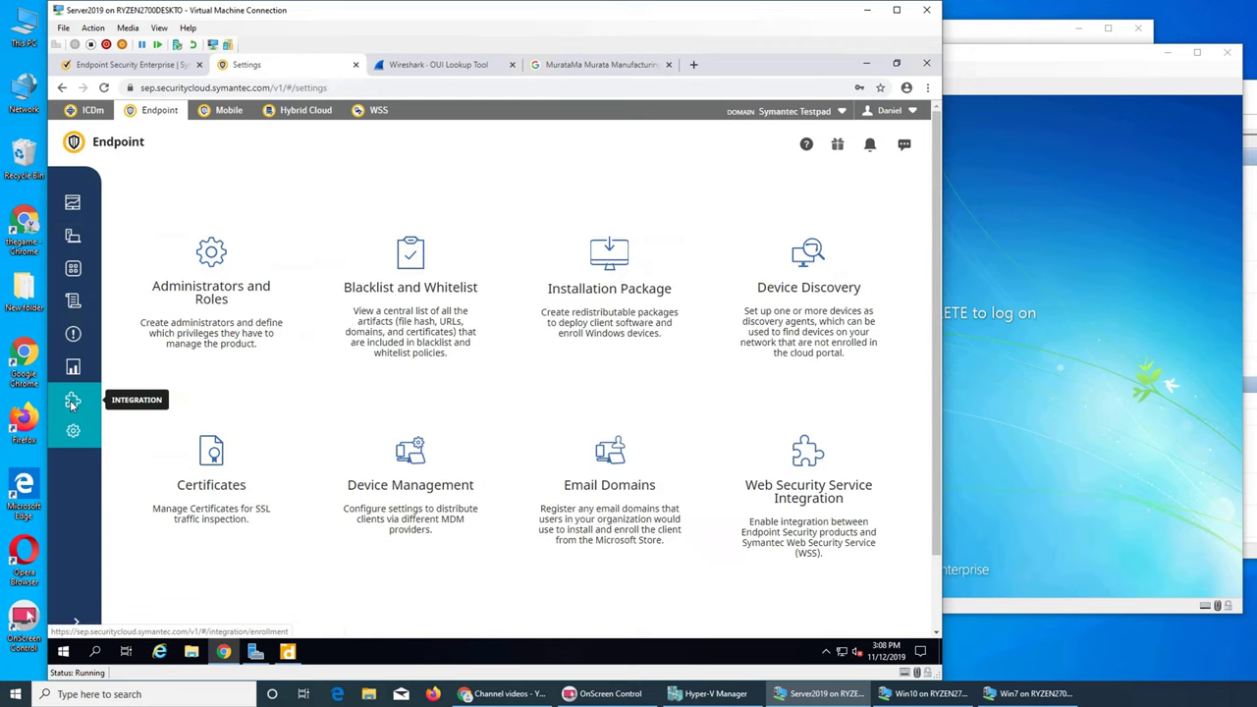
Step: Review the Endpoint Protection Manager enrollment Integration page
left_click(82, 404)
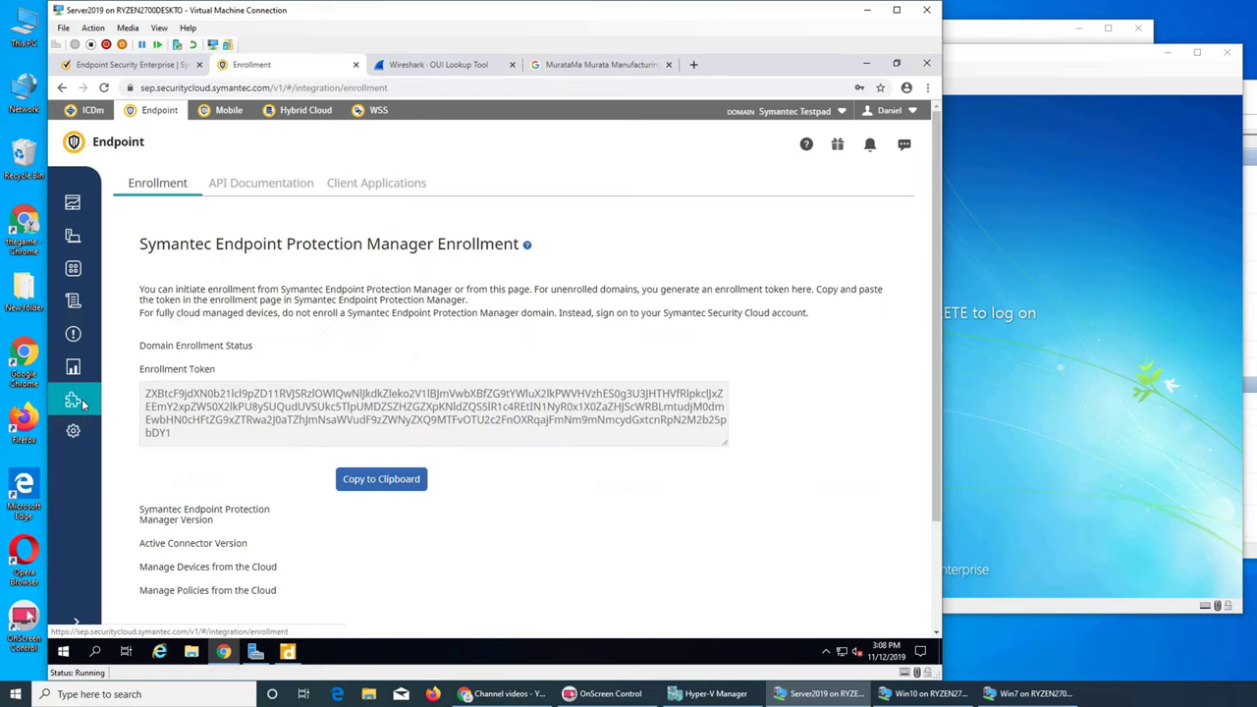
scroll(393, 455, "down", 2)
scroll(393, 454, "up", 2)
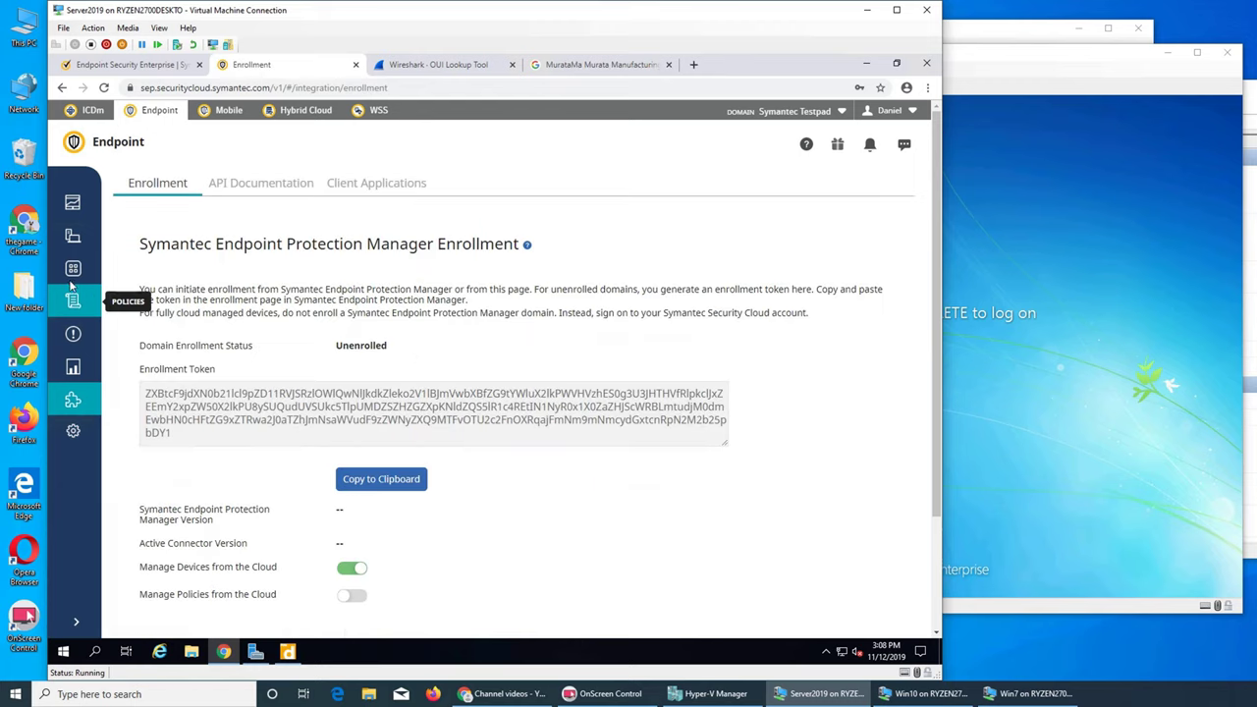
Step: Filter Unmanaged Devices by MDM and open Device Discovery, showing Server19's scan found 7 devices
left_click(75, 238)
scroll(167, 570, "down", 2)
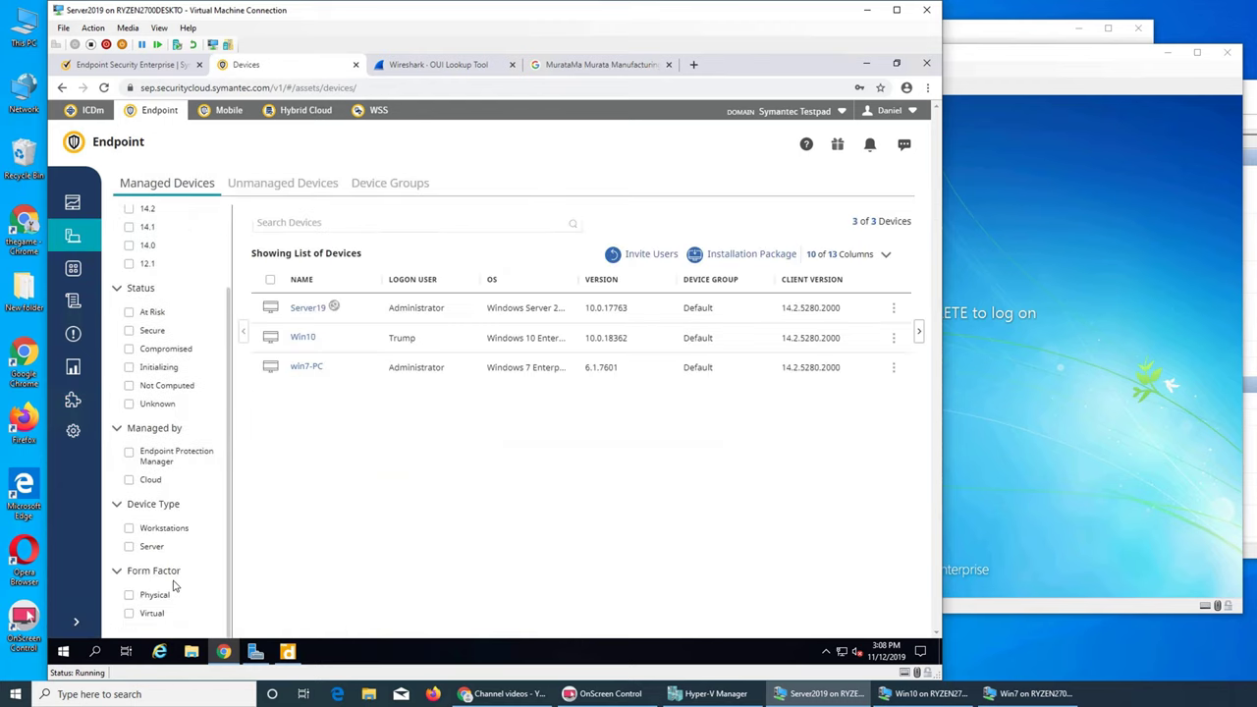
scroll(167, 589, "up", 2)
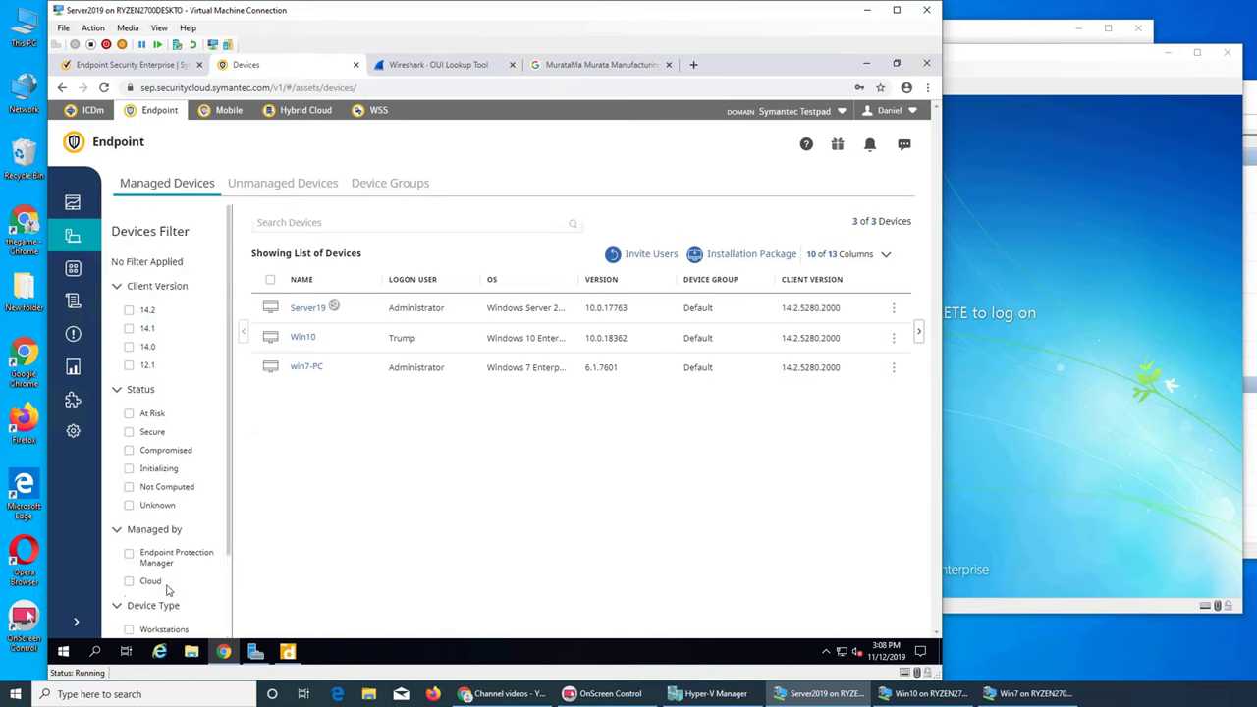
left_click(295, 182)
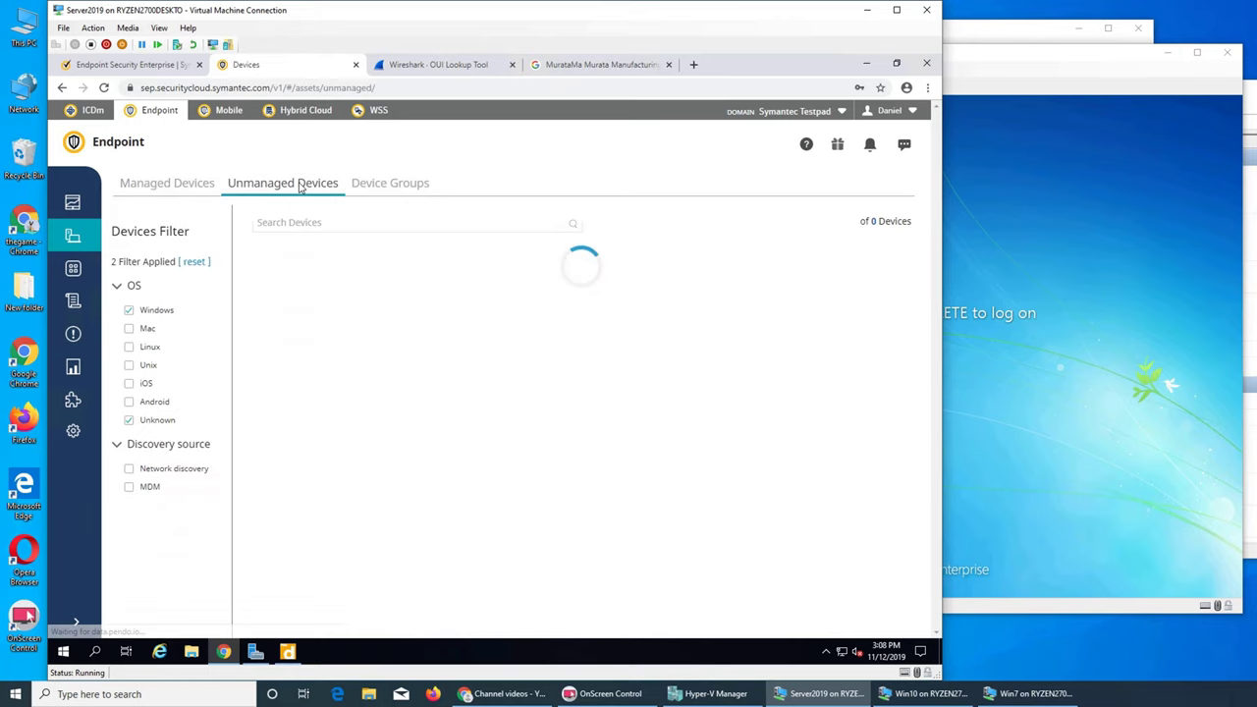
left_click(129, 487)
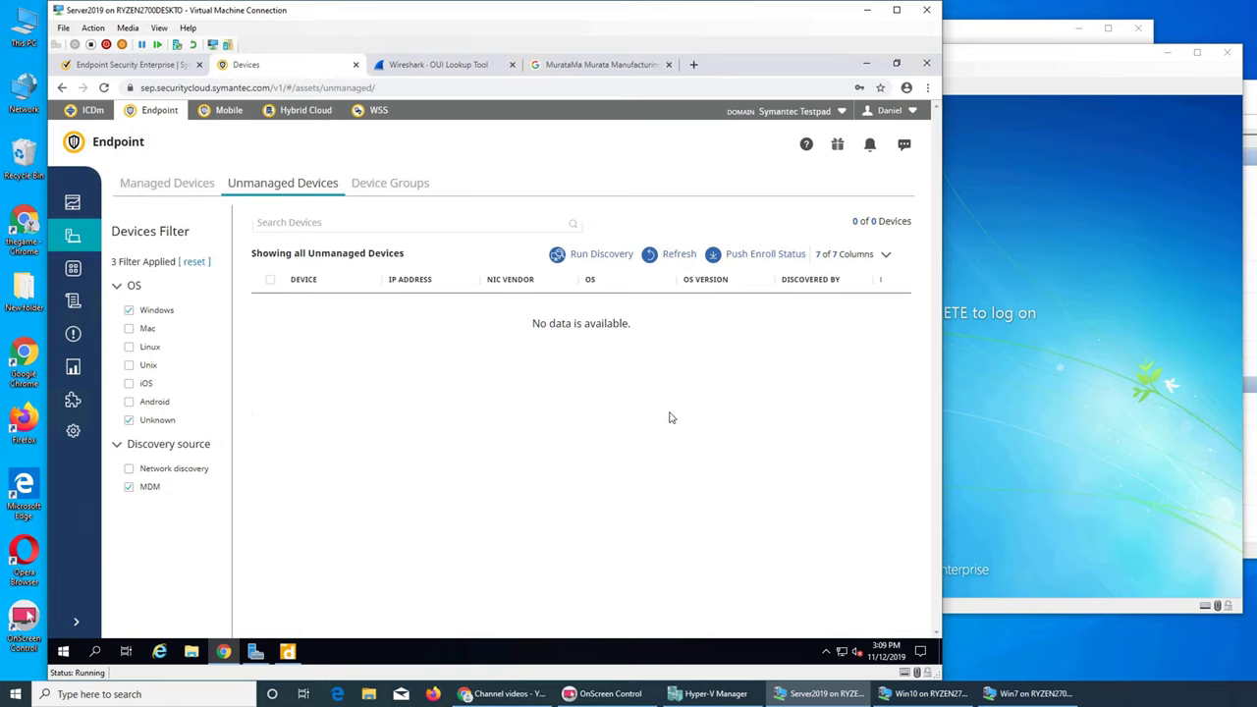
left_click(598, 257)
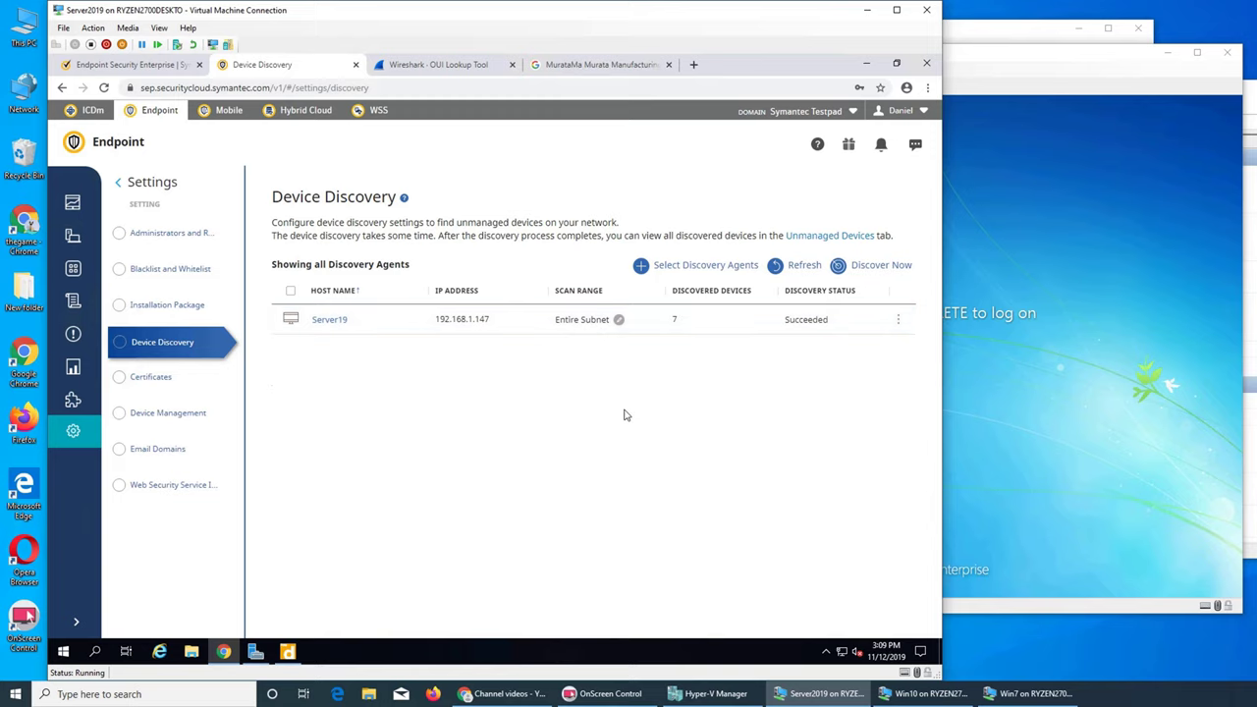
Step: Log on to the Win7 VM using Ctrl+Alt+End and its account password
left_click(965, 401)
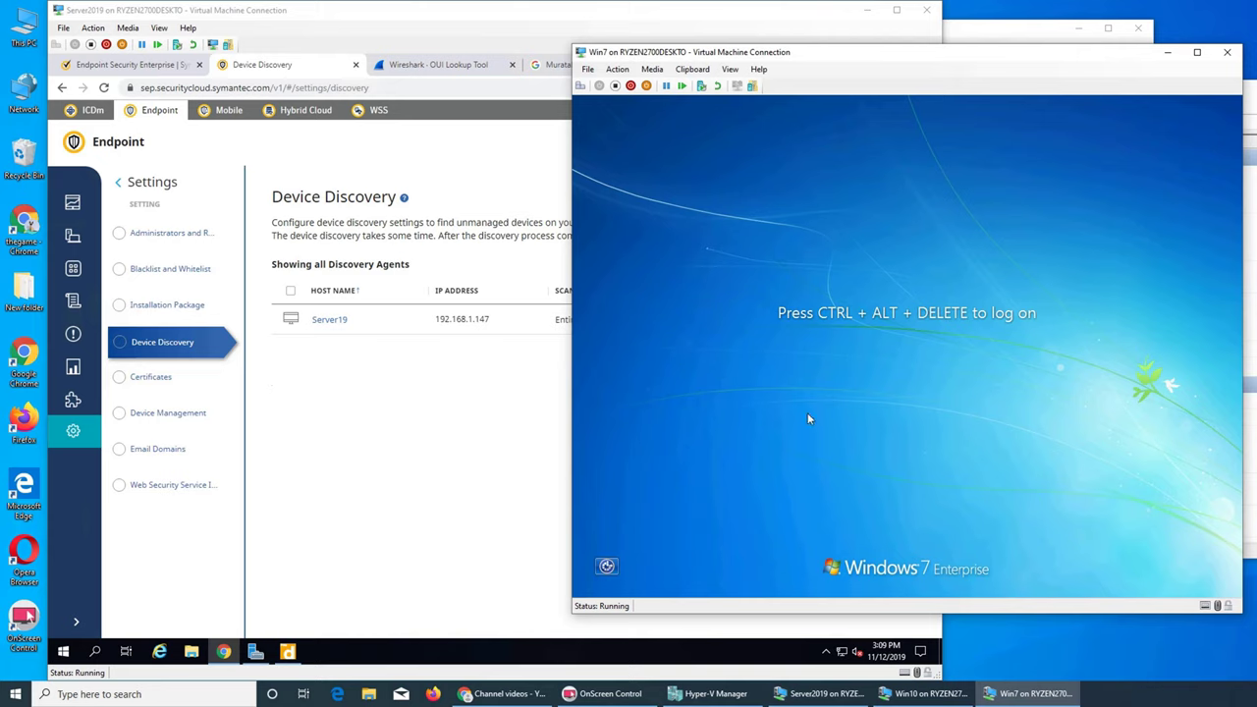
key("ctrl+alt+End")
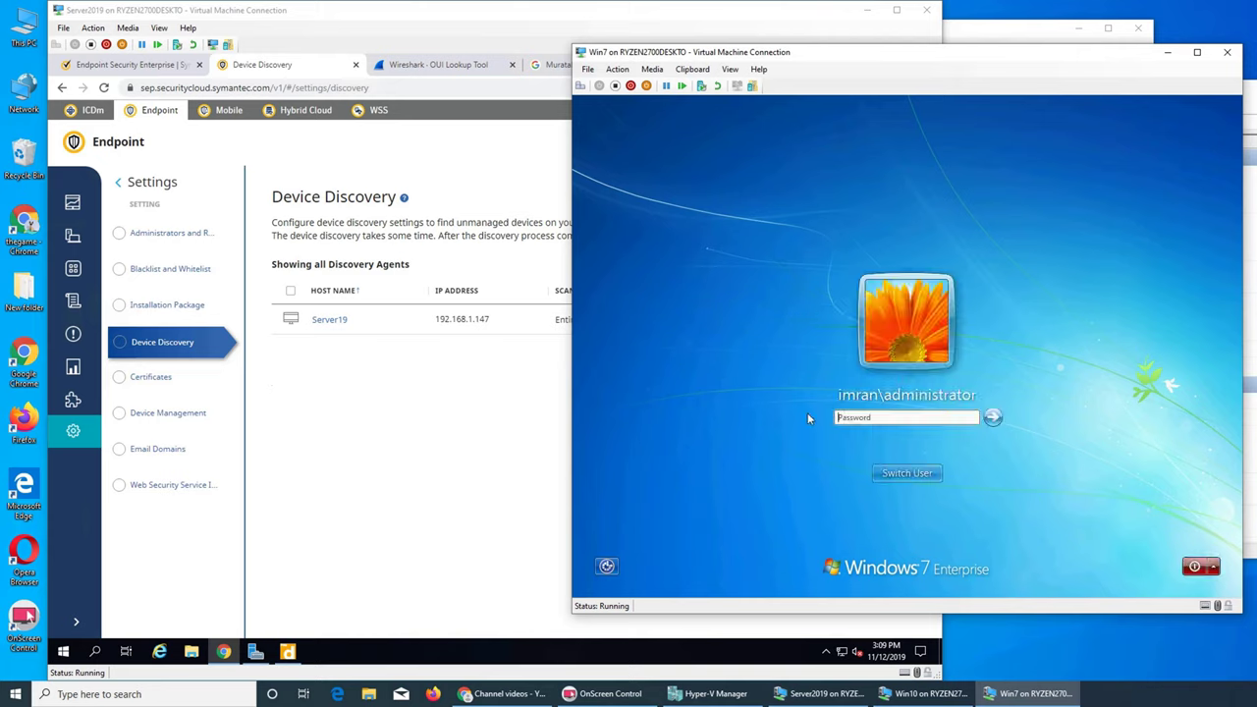
type("•••••••••")
key("Return")
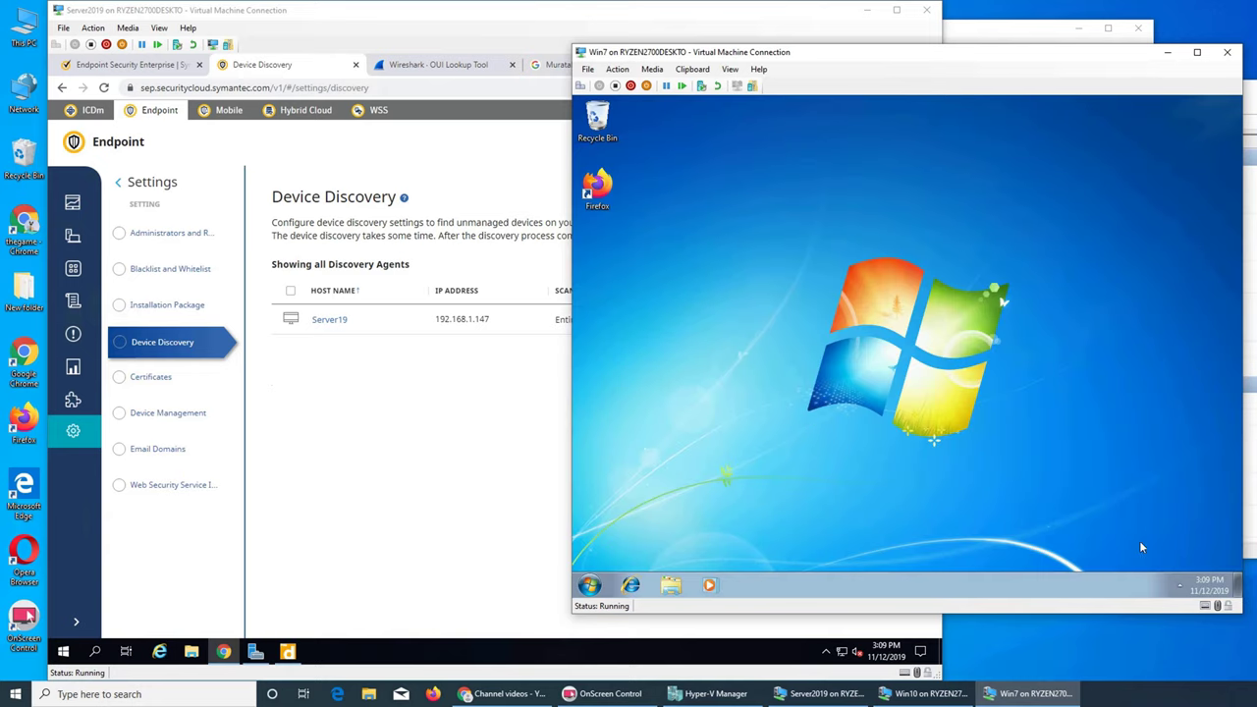
Step: Check the managed devices list, then open Win7's Symantec Endpoint Protection status from the tray
left_click(1179, 585)
left_click(513, 490)
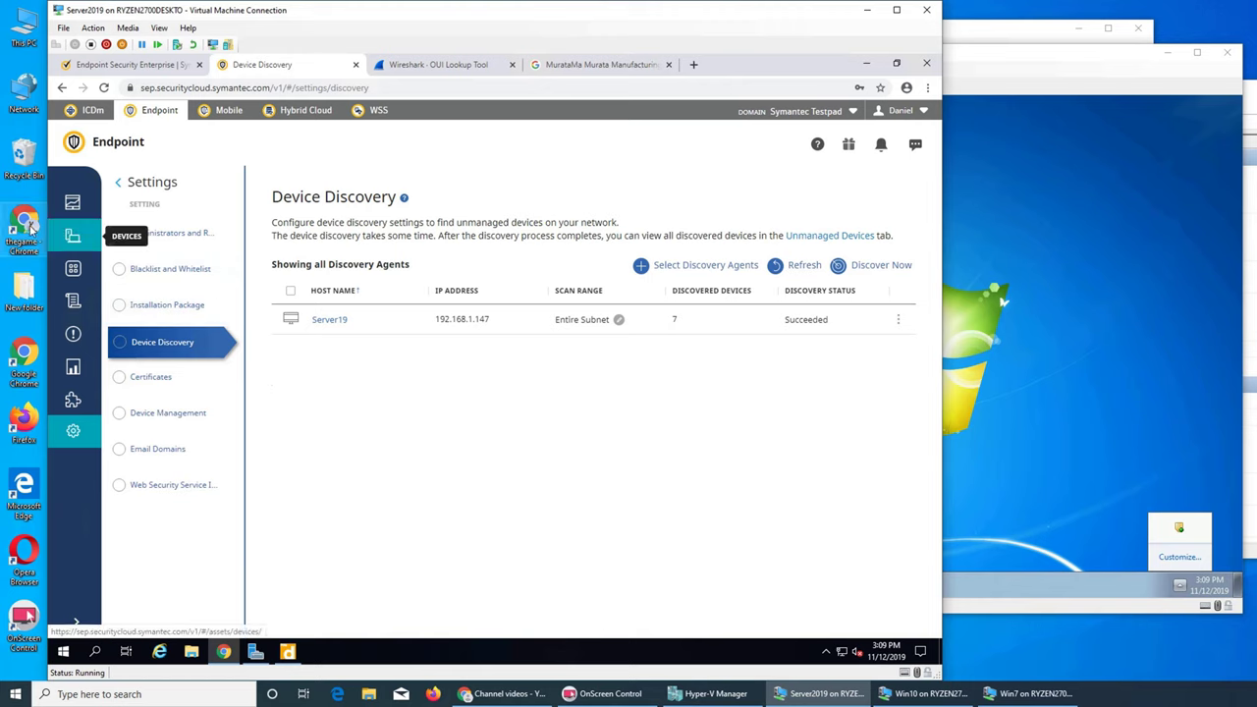
left_click(71, 236)
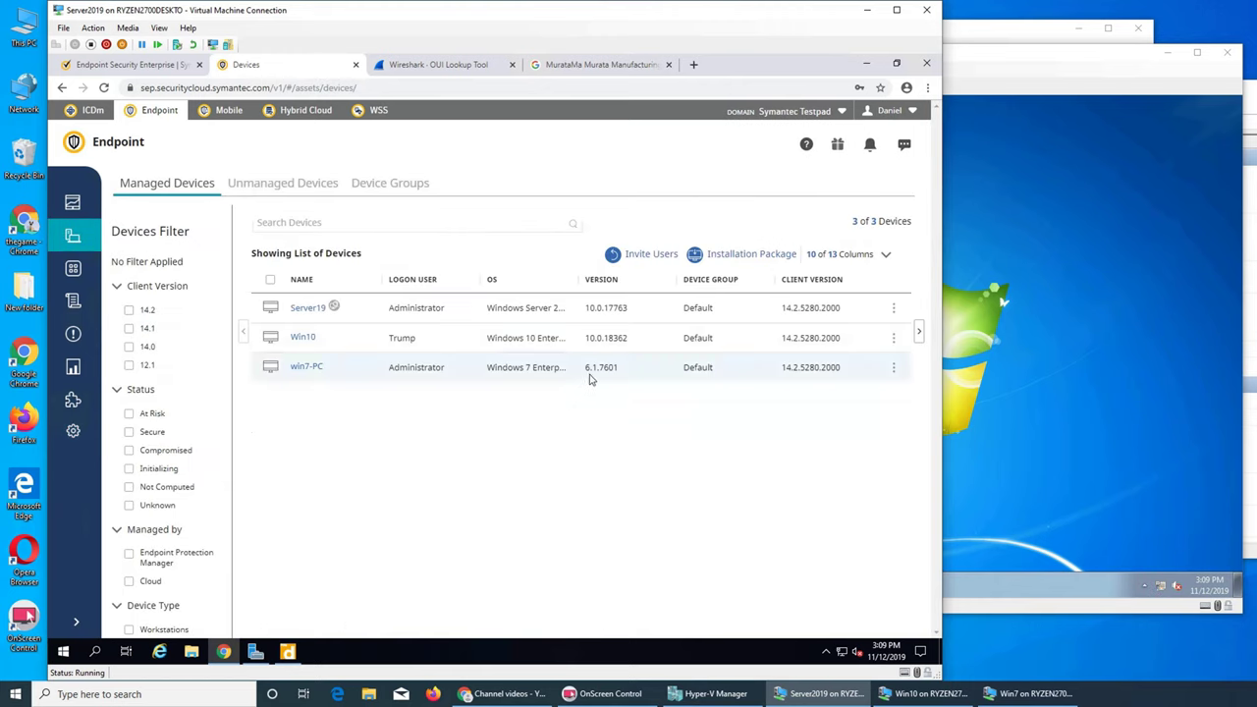
left_click(1126, 589)
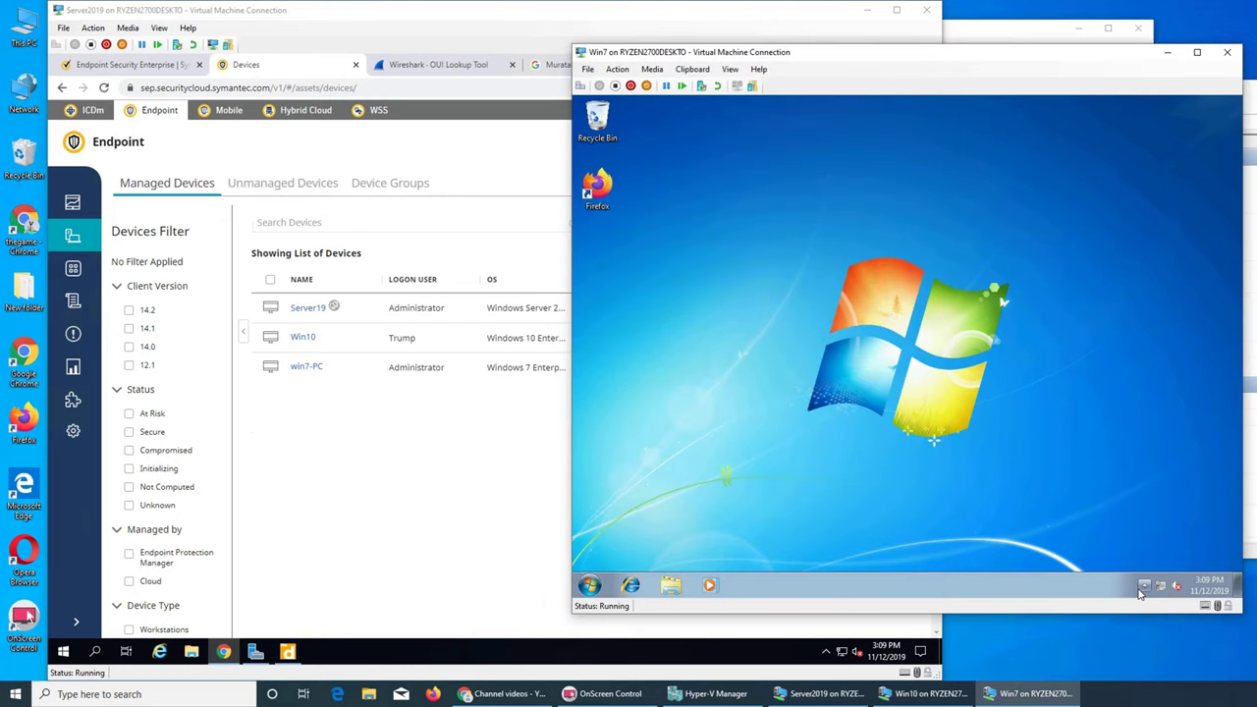
left_click(1143, 587)
double_click(1142, 530)
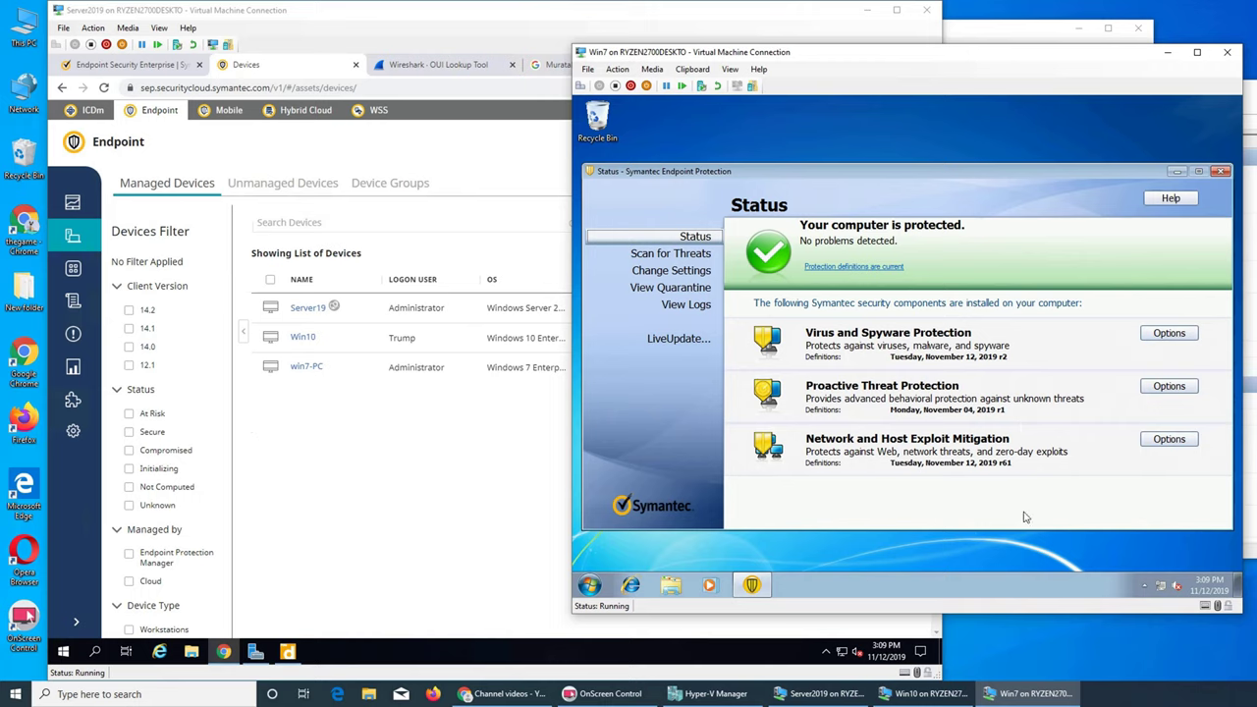
Step: Run an Active Scan from Scan for Threats in the Win7 Symantec client
left_click(1047, 560)
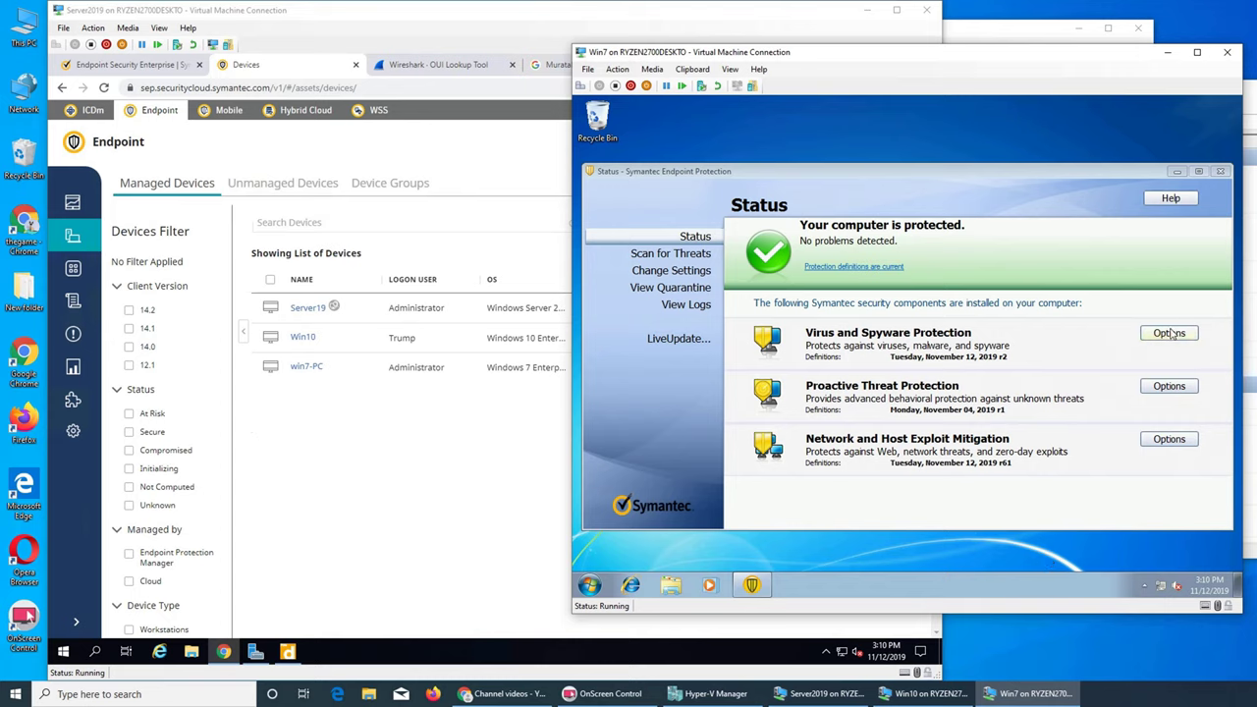
left_click(671, 253)
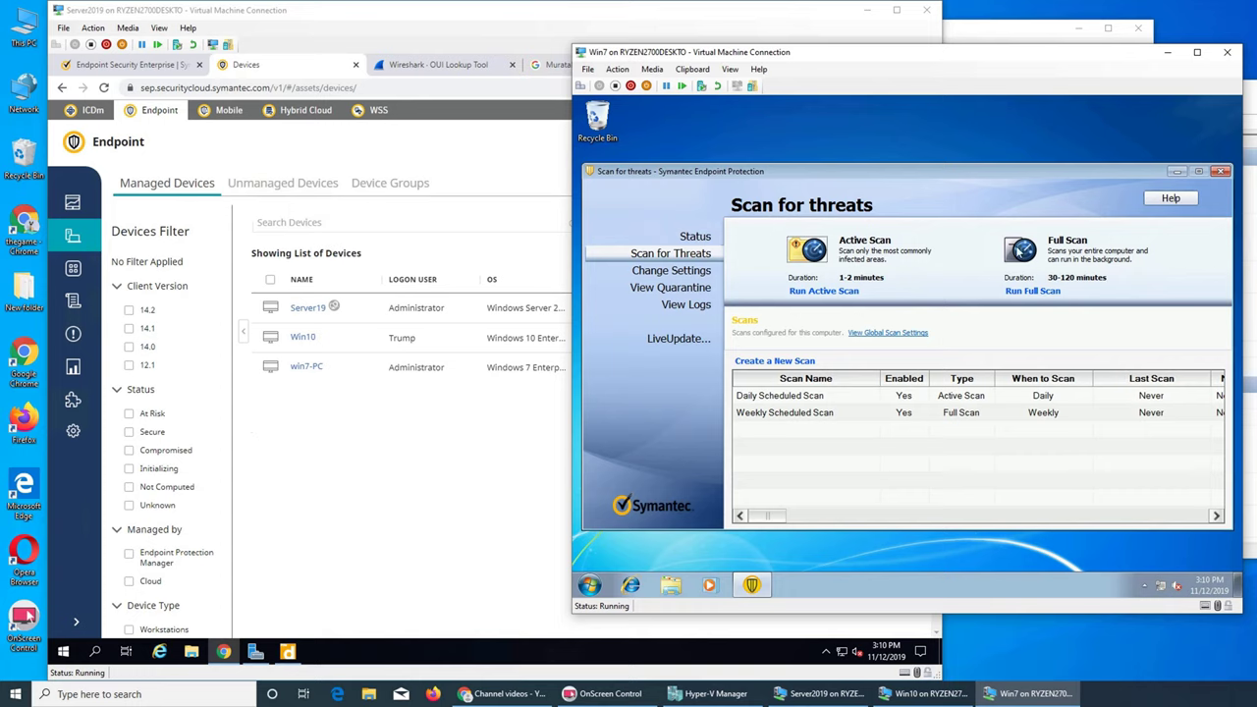
left_click(847, 291)
left_click(371, 450)
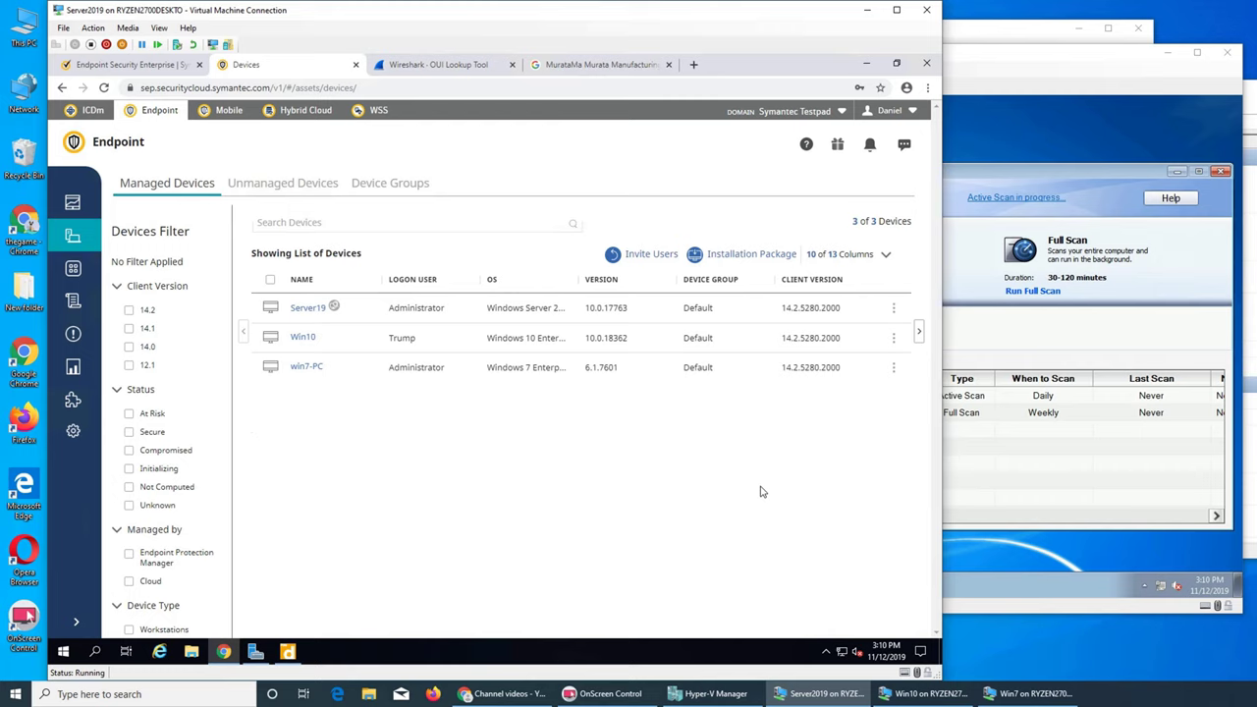
Step: Select Win10 and preview its Scan Now and More Actions options without choosing any
left_click(359, 337)
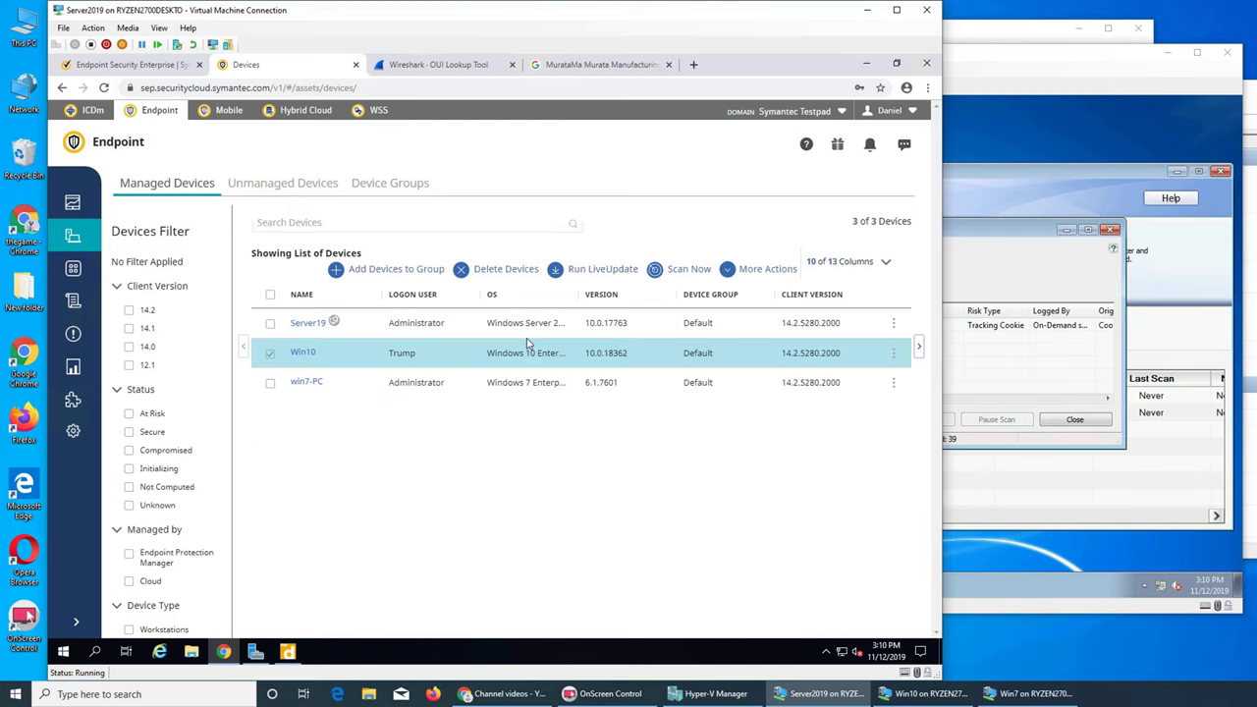
left_click(684, 275)
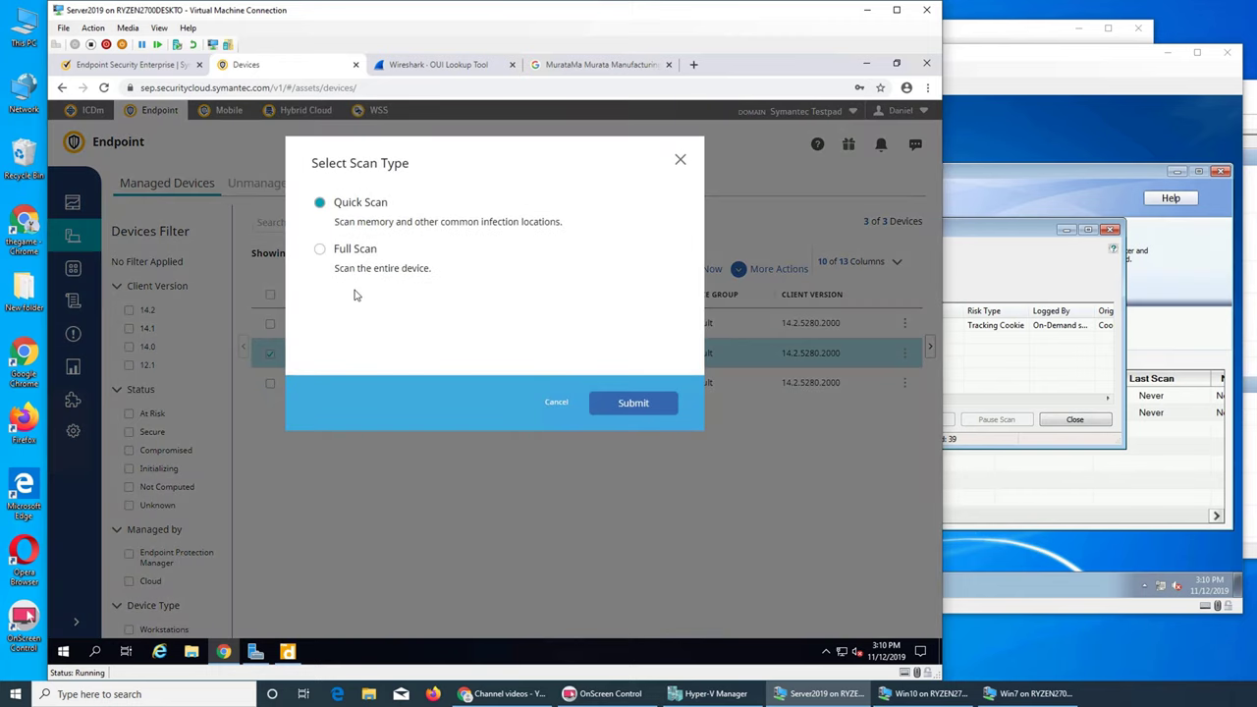
left_click(678, 162)
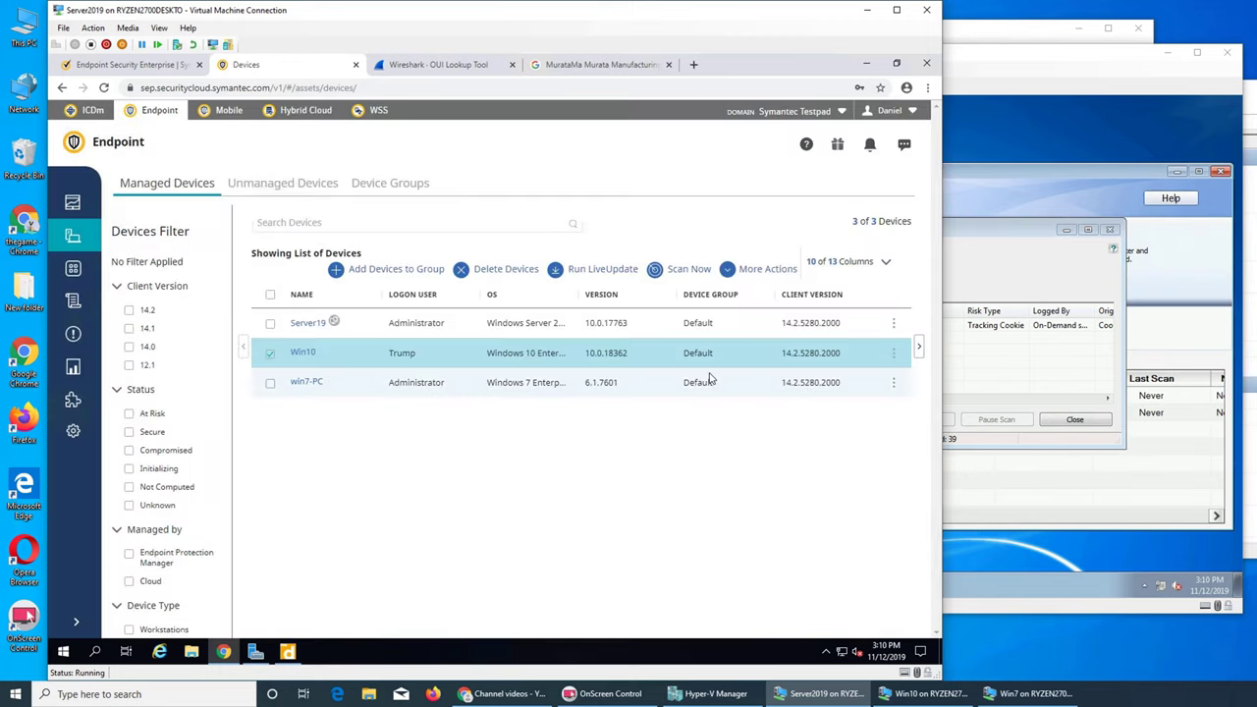
left_click(727, 271)
left_click(727, 270)
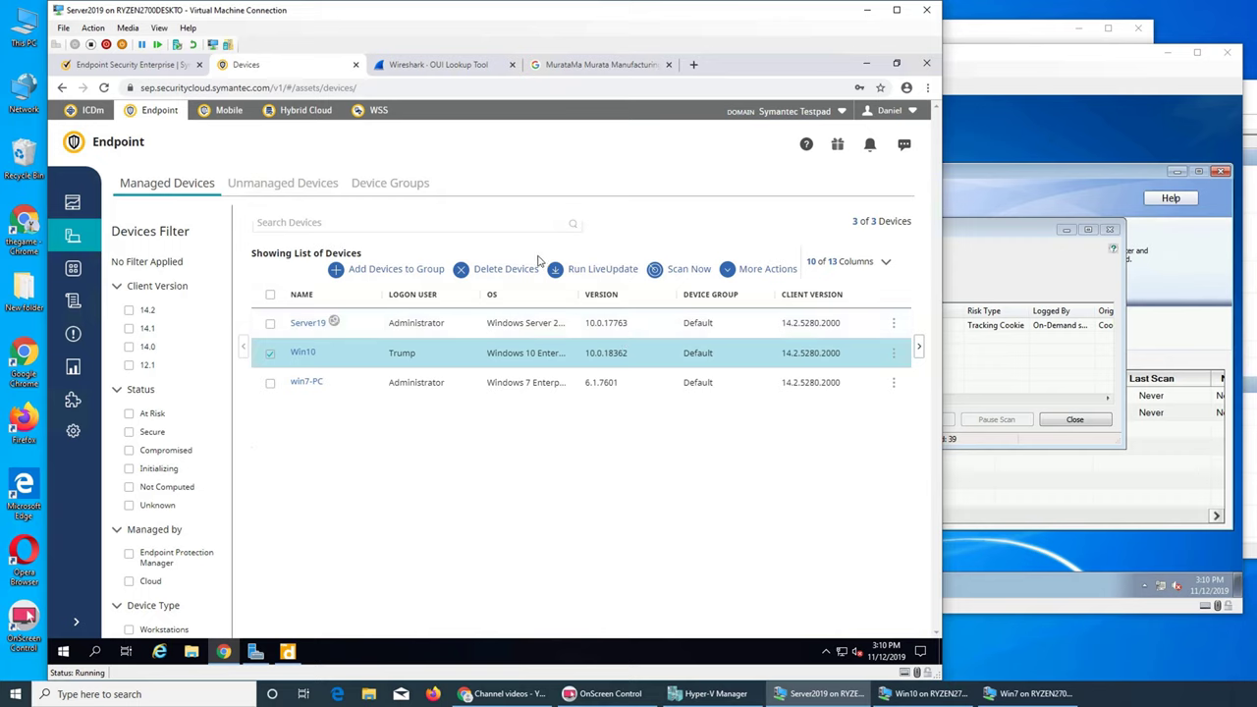
Step: Close Win7's finished scan results and the Symantec client window, returning to the console
left_click(1129, 301)
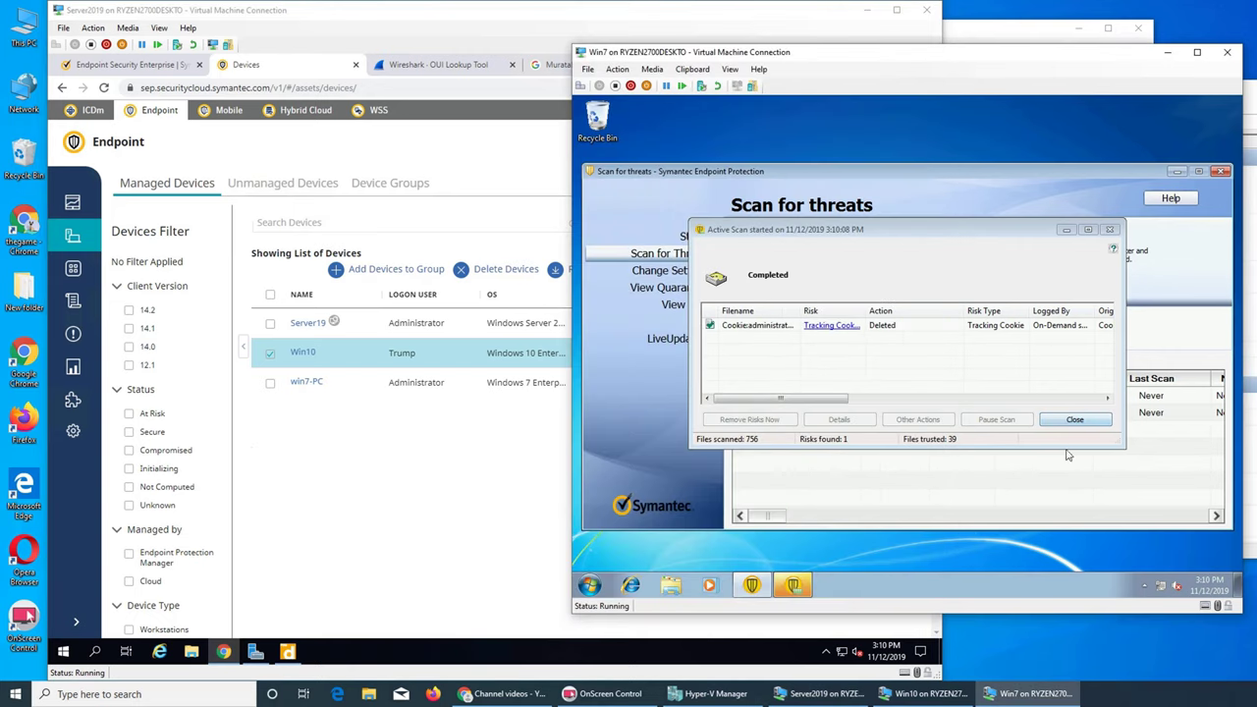
left_click(1077, 420)
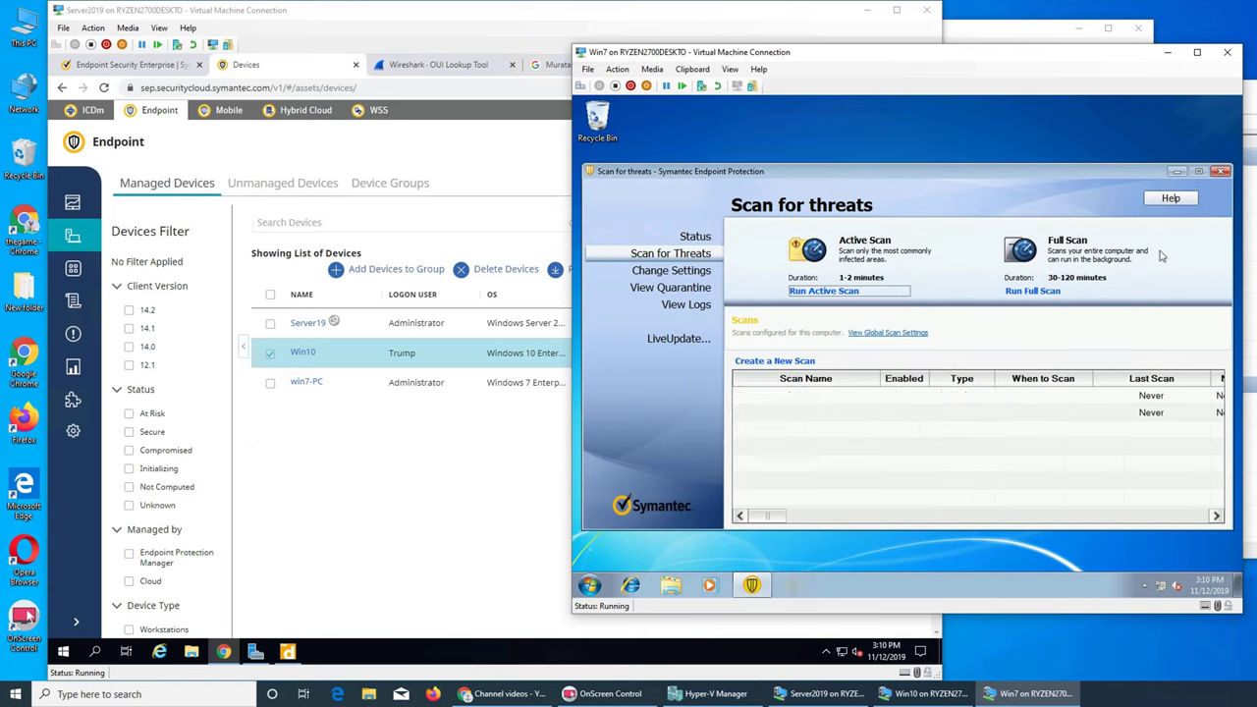
left_click(1219, 172)
left_click(483, 507)
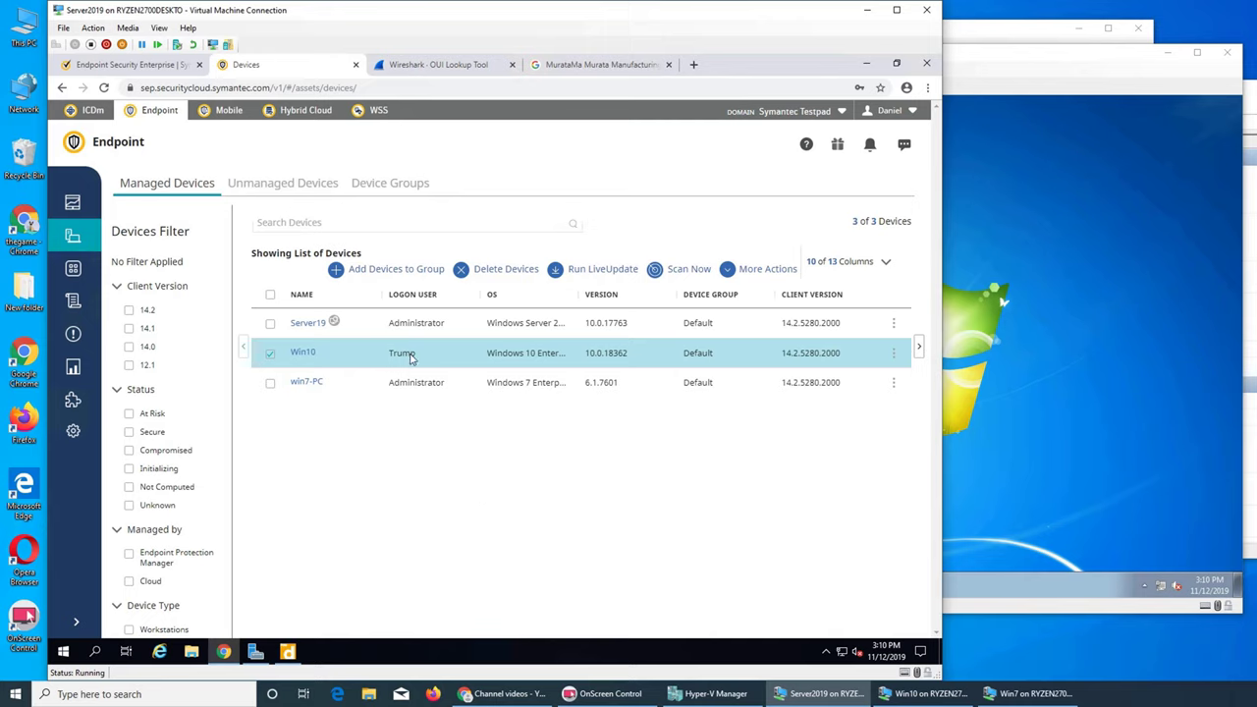
Step: Select Server19, Win10 and win7-PC together and submit a Quick Scan to them
left_click(271, 383)
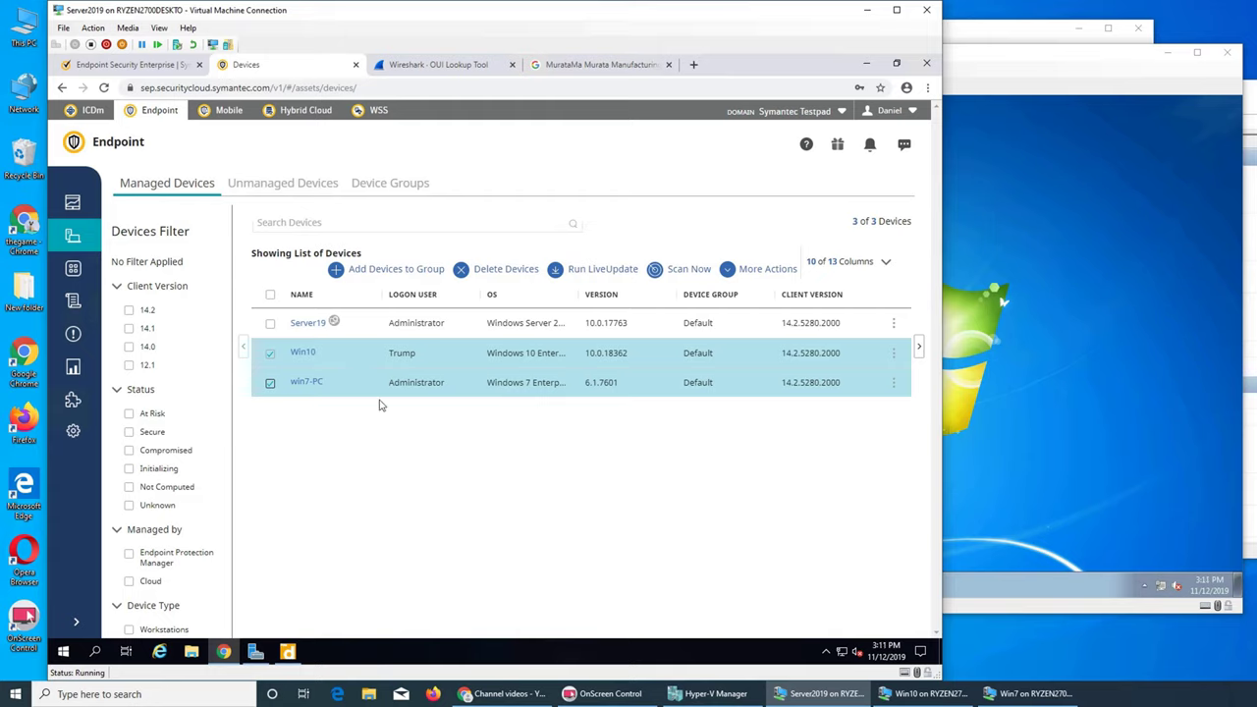
left_click(270, 295)
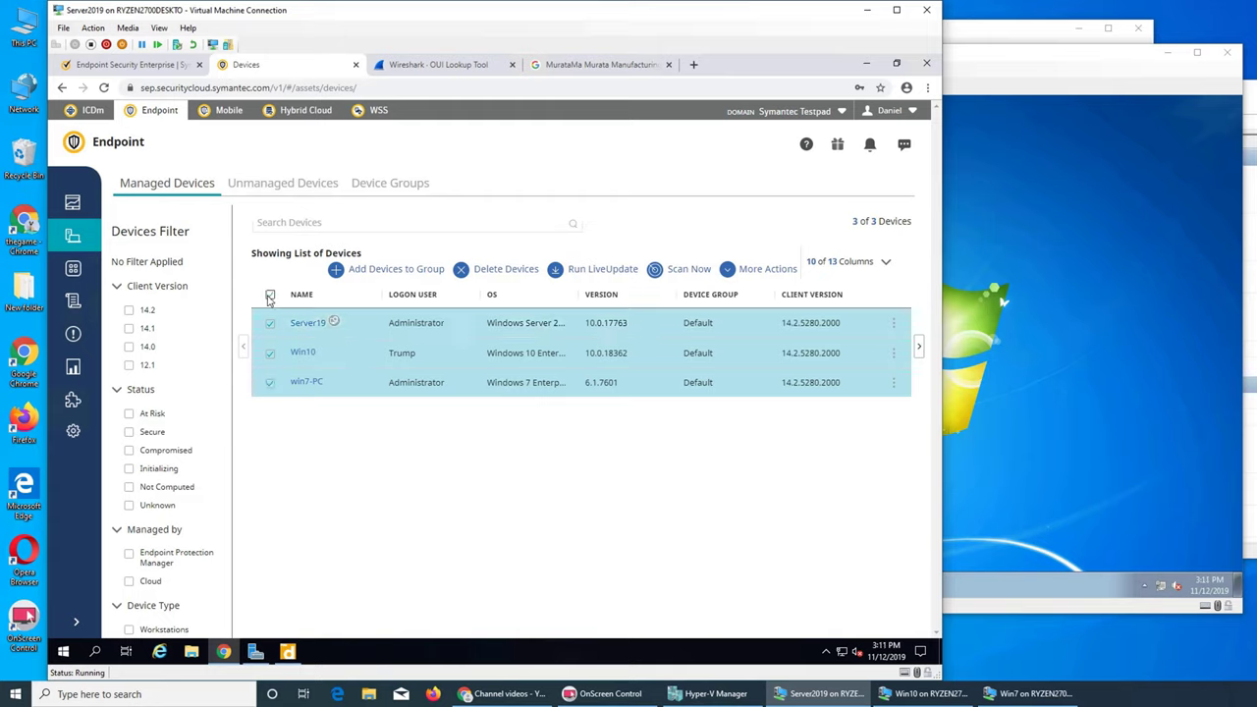
left_click(270, 296)
left_click(270, 282)
left_click(660, 274)
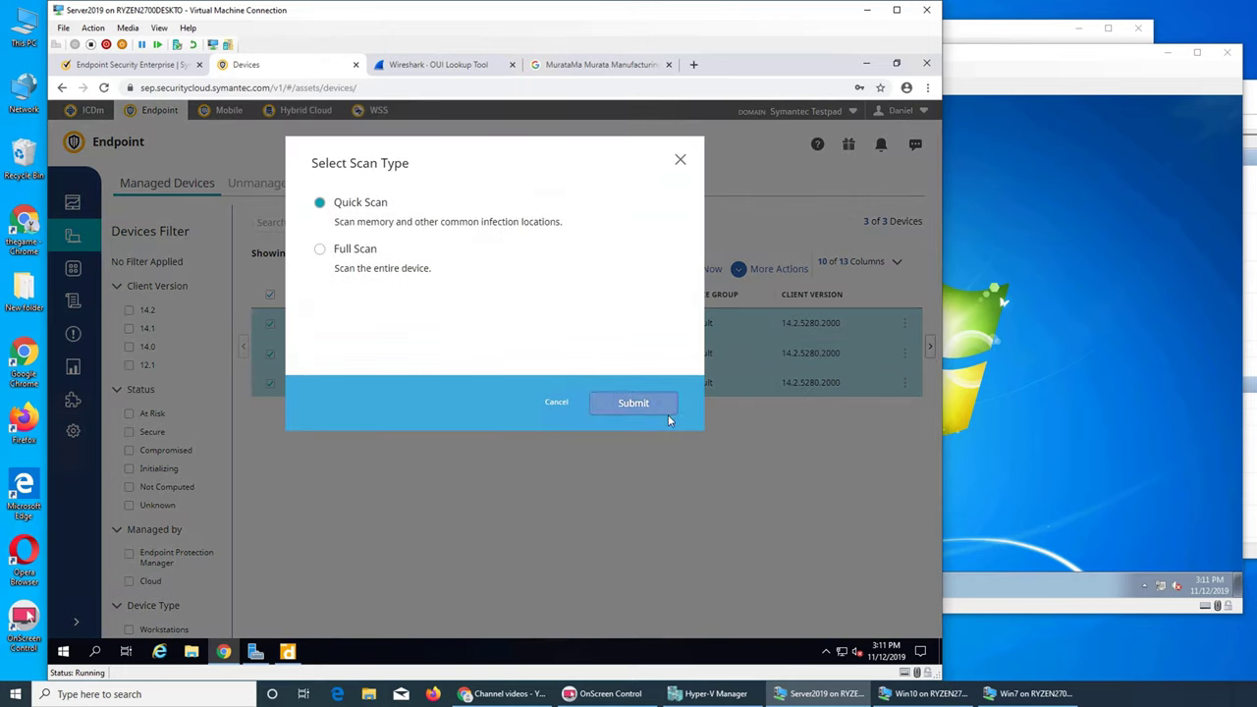
left_click(654, 404)
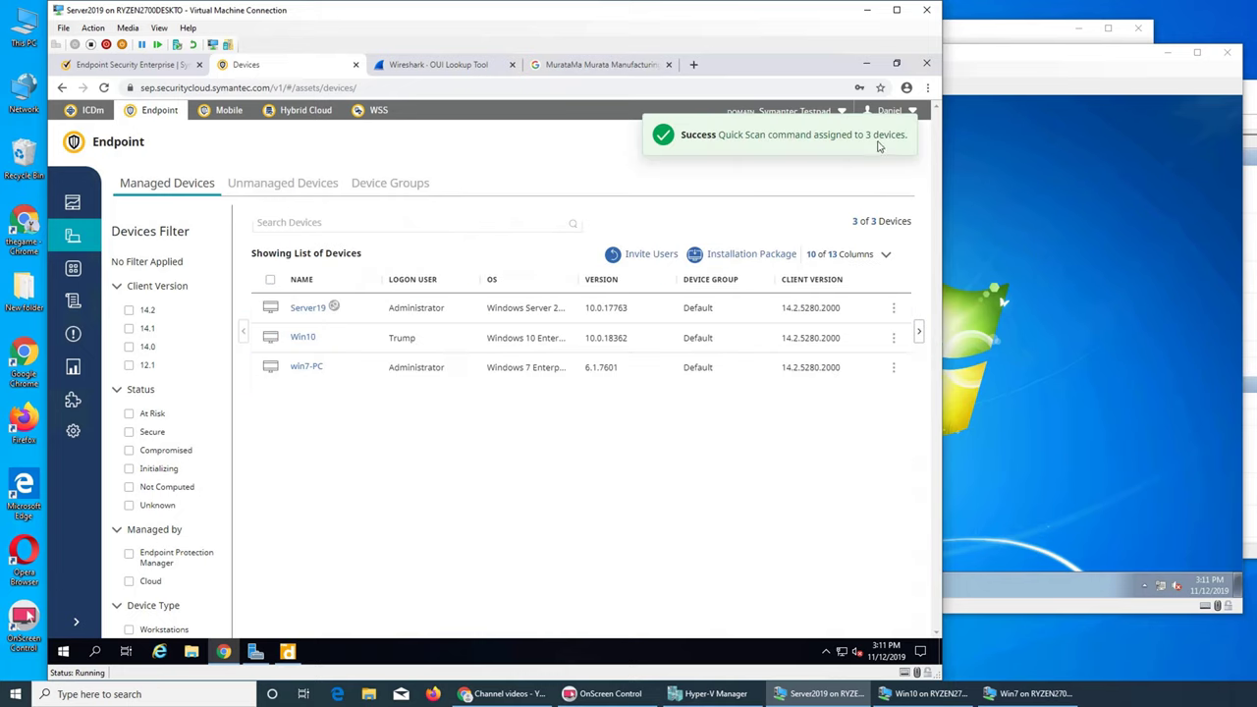
left_click(917, 334)
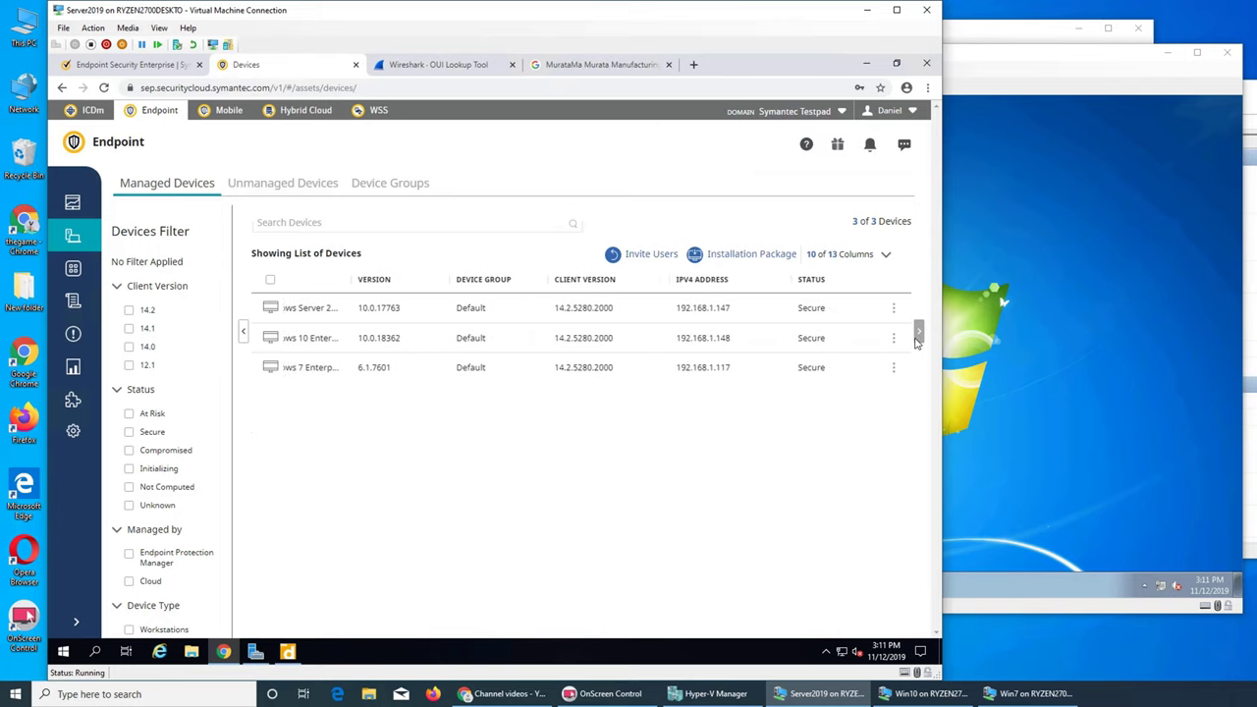
Step: Scroll to the Status, Status Reason and Alerts columns to confirm all devices Secure with zero alerts
left_click(917, 334)
left_click(917, 336)
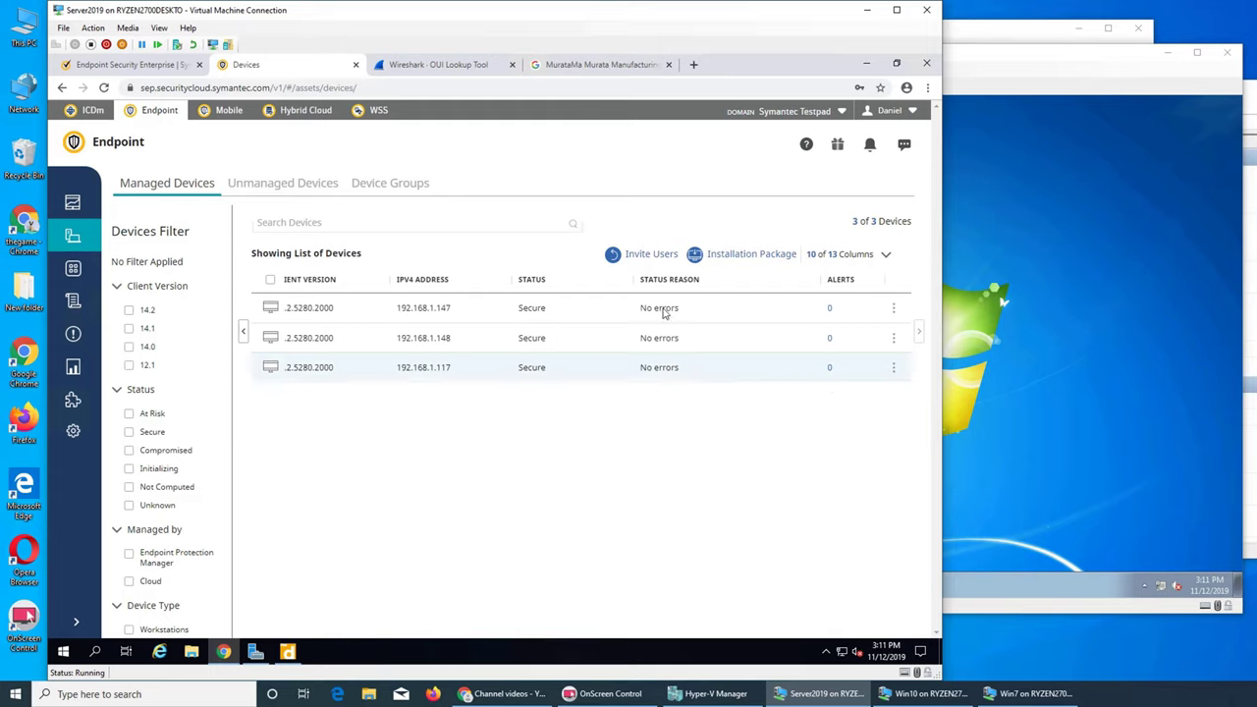
left_click(894, 339)
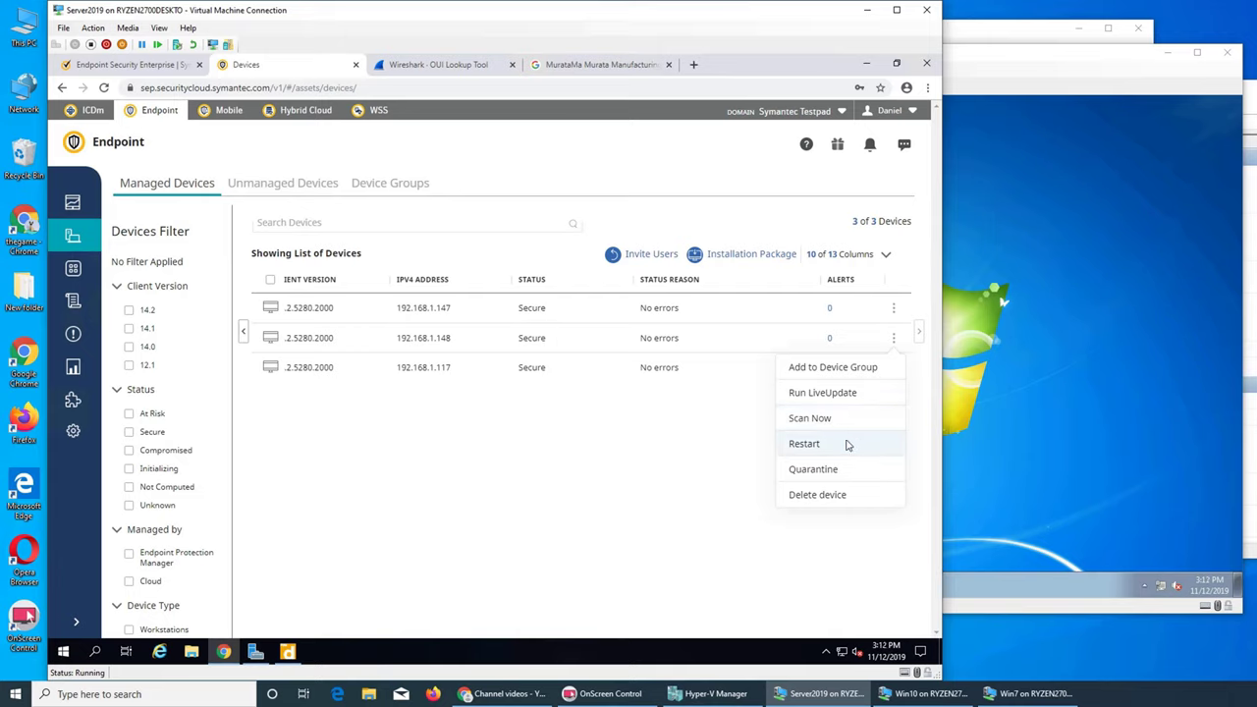
left_click(535, 468)
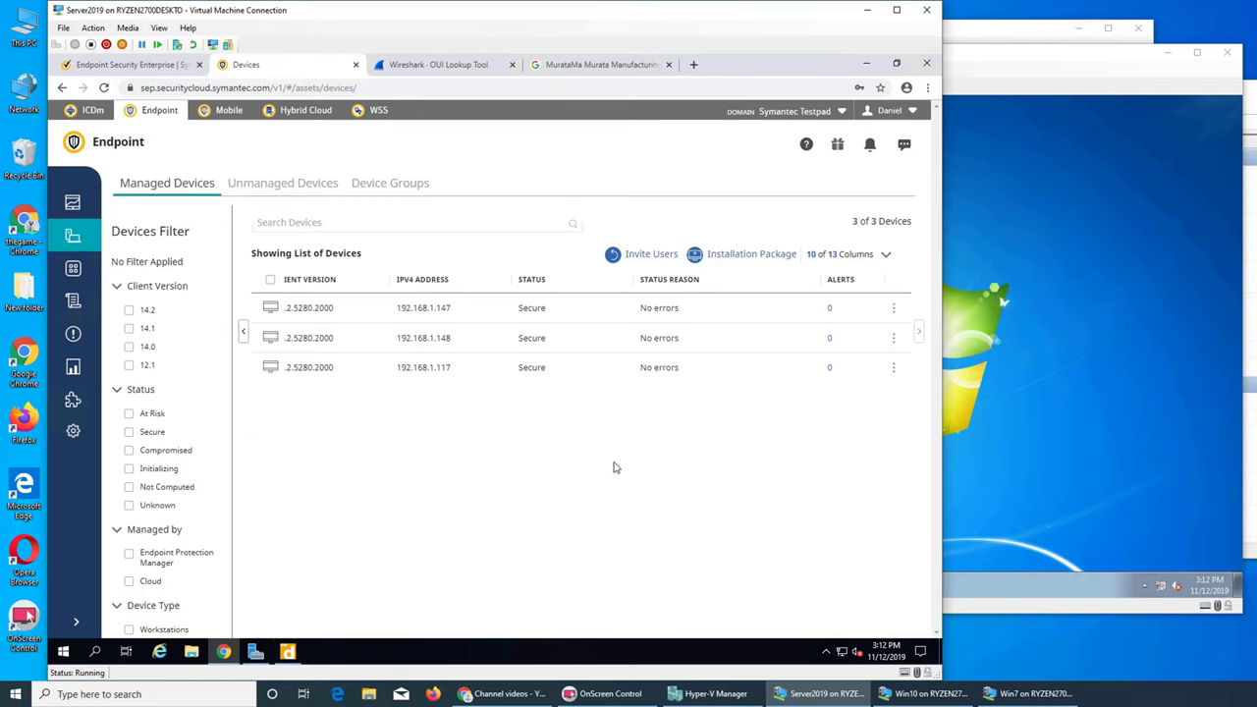
Step: Scroll back to the name columns, select Win10 and show its additional actions
left_click(244, 333)
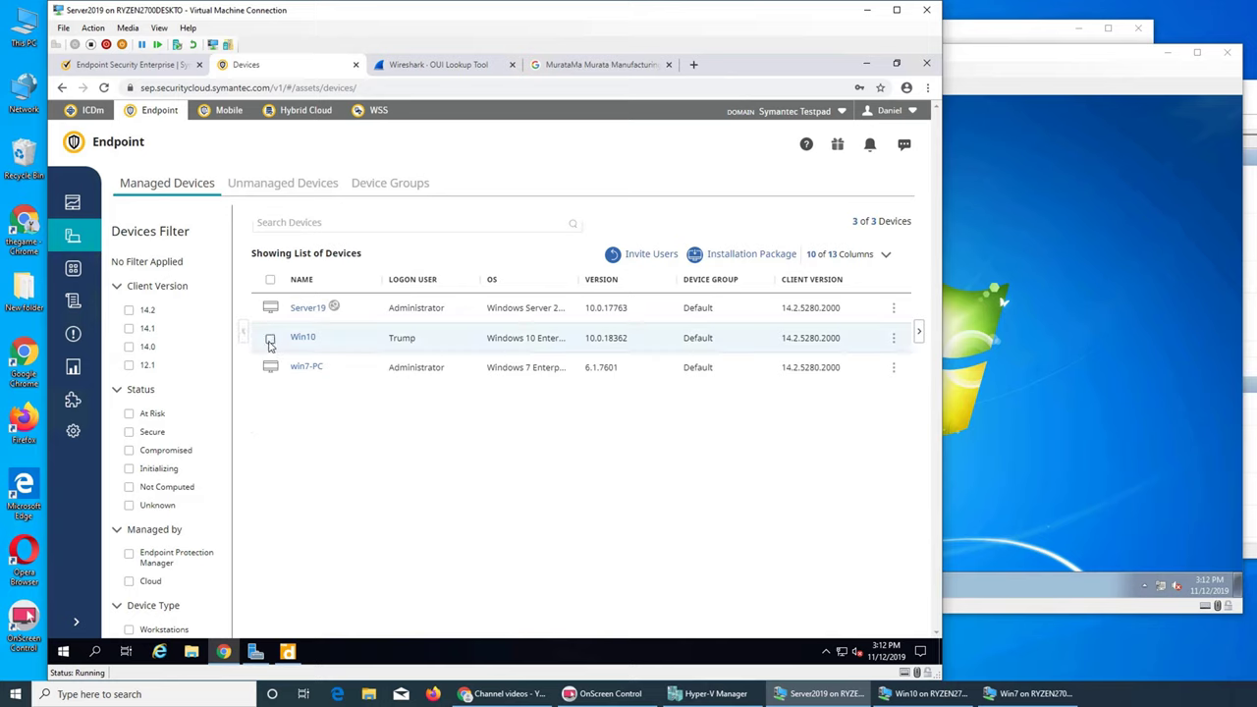
left_click(270, 343)
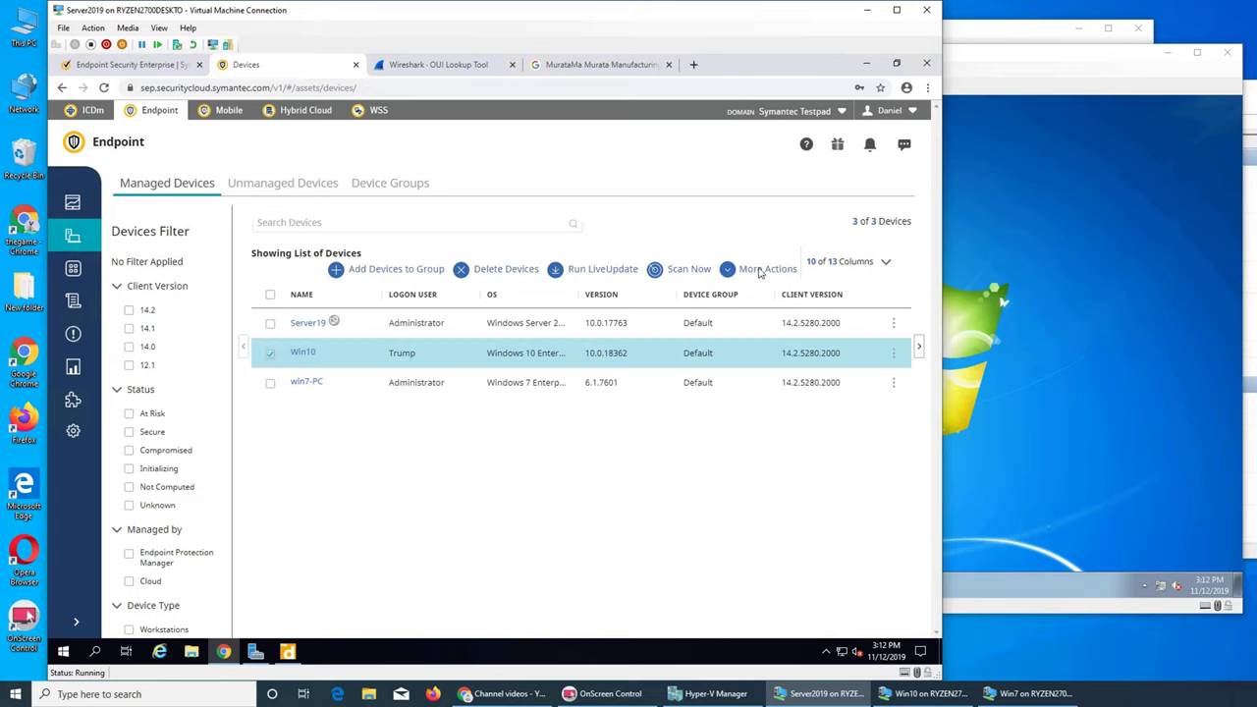
left_click(759, 273)
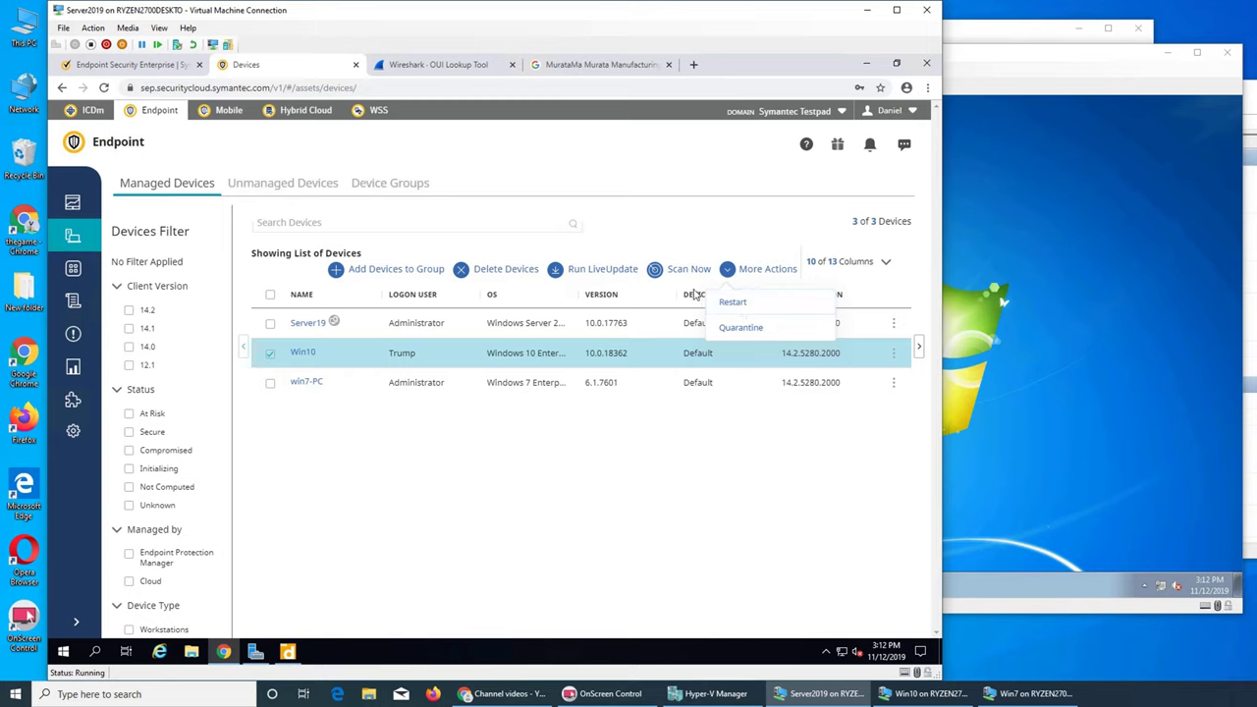
Step: Deselect Win10, then choose Restart from the Win10 row's actions menu
left_click(271, 355)
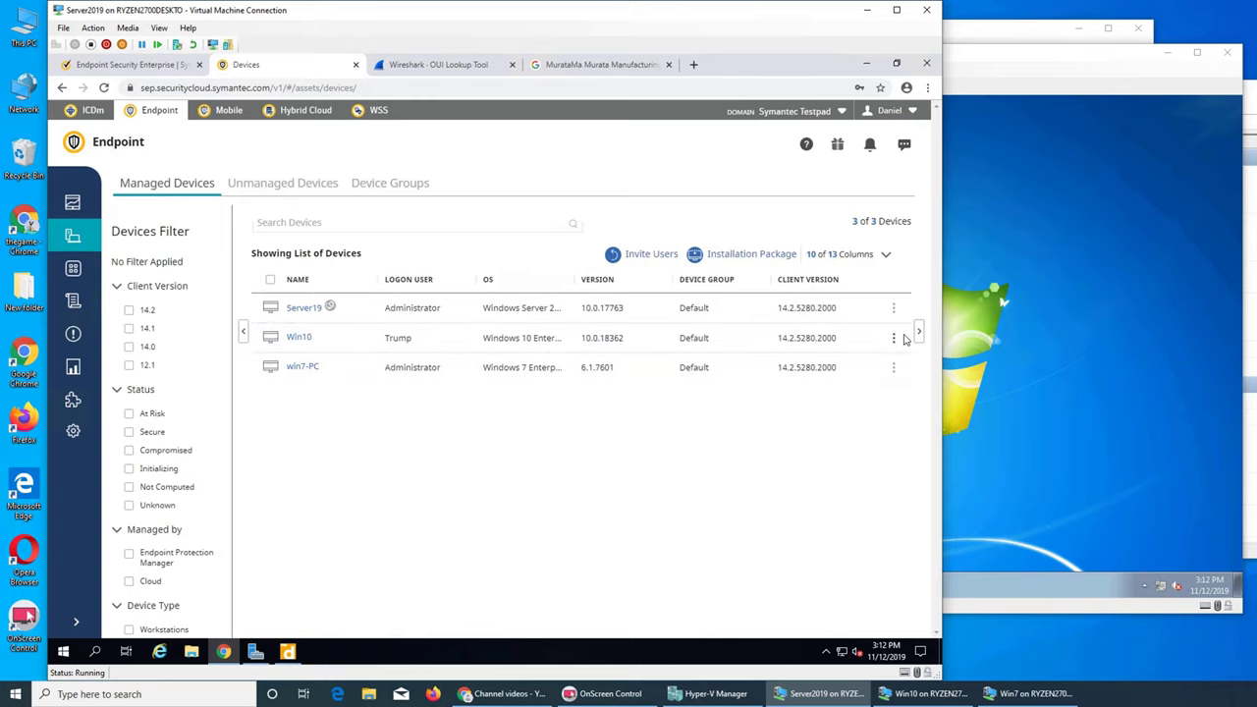
left_click(893, 338)
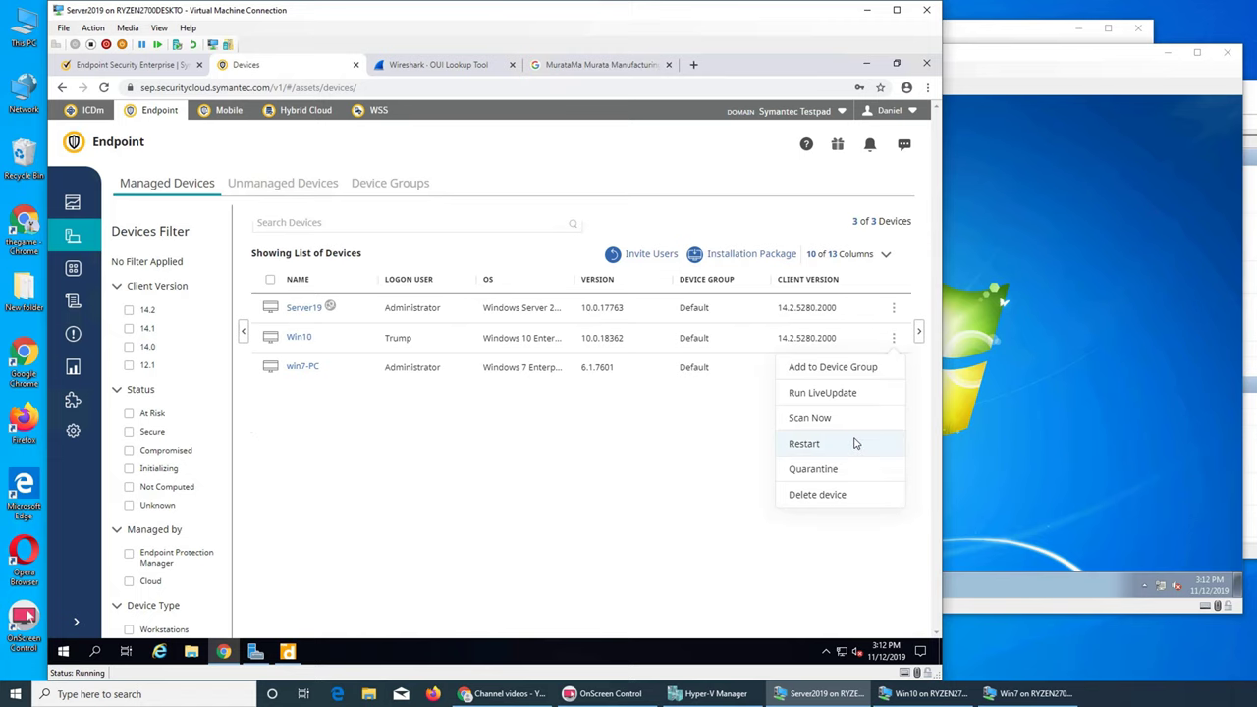
left_click(815, 443)
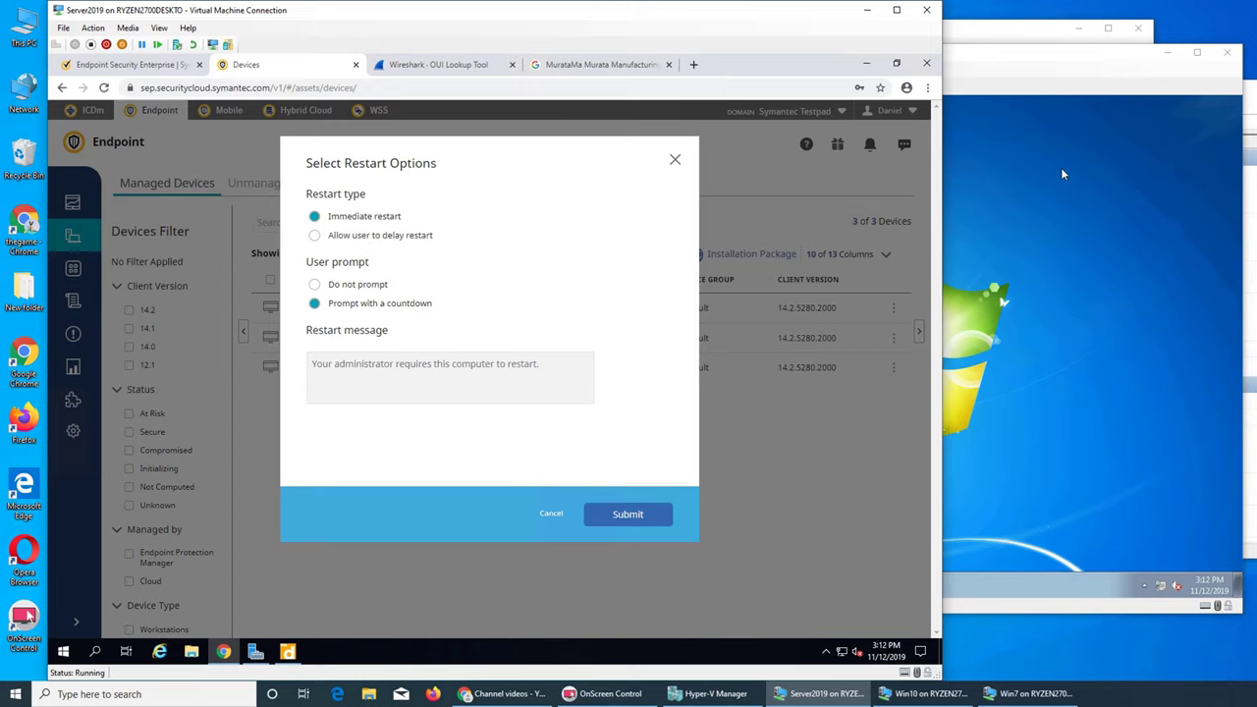
Step: Shift the Windows 10 VM window slightly right, then return to the cloud console
left_click(1016, 45)
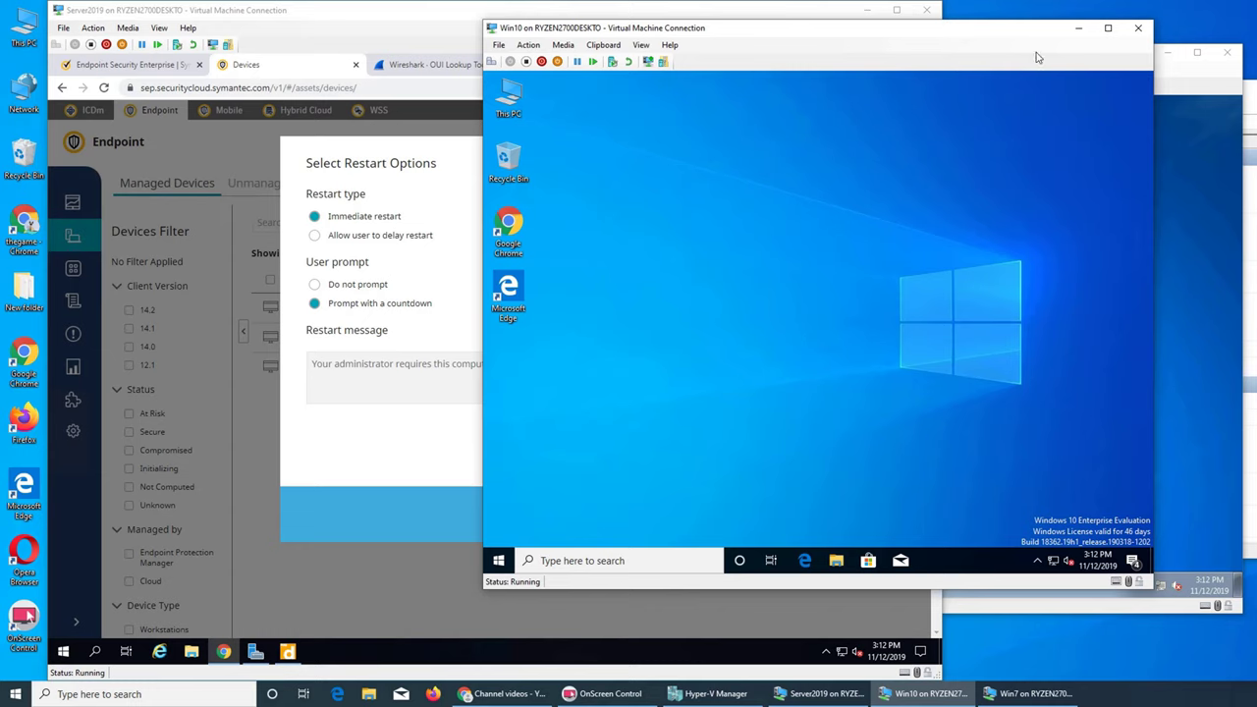
left_click_drag(889, 33, 991, 29)
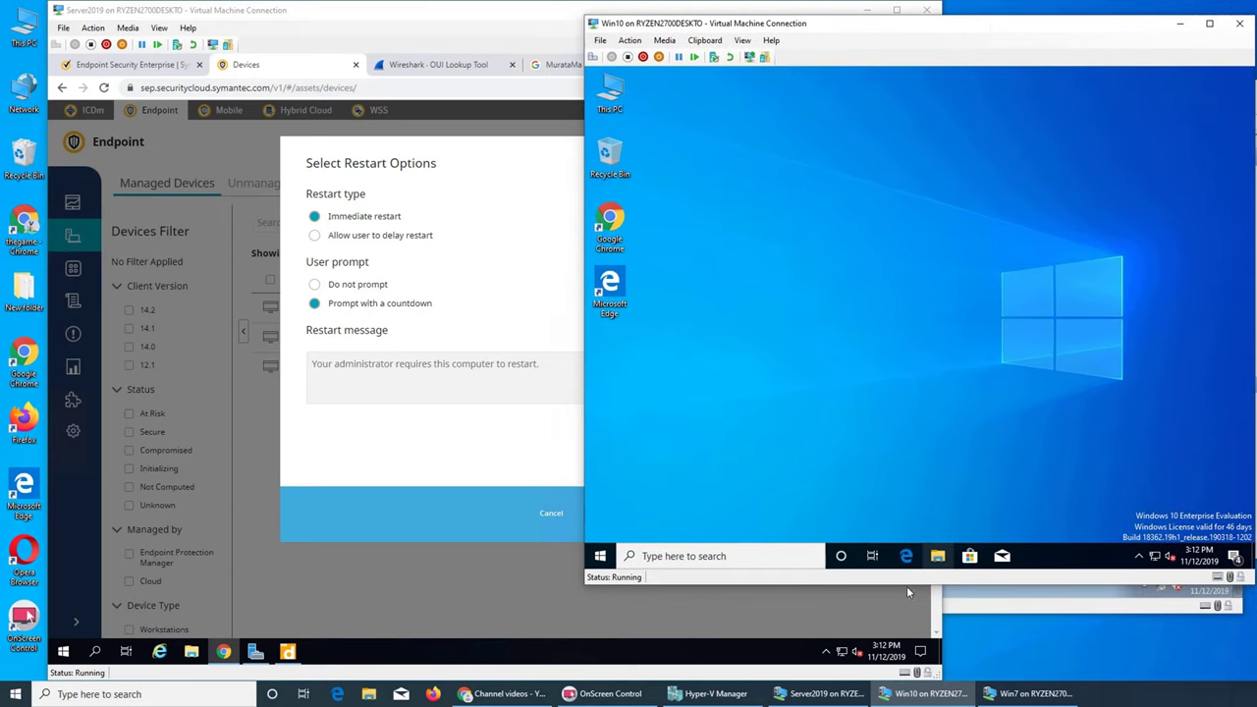
left_click(880, 609)
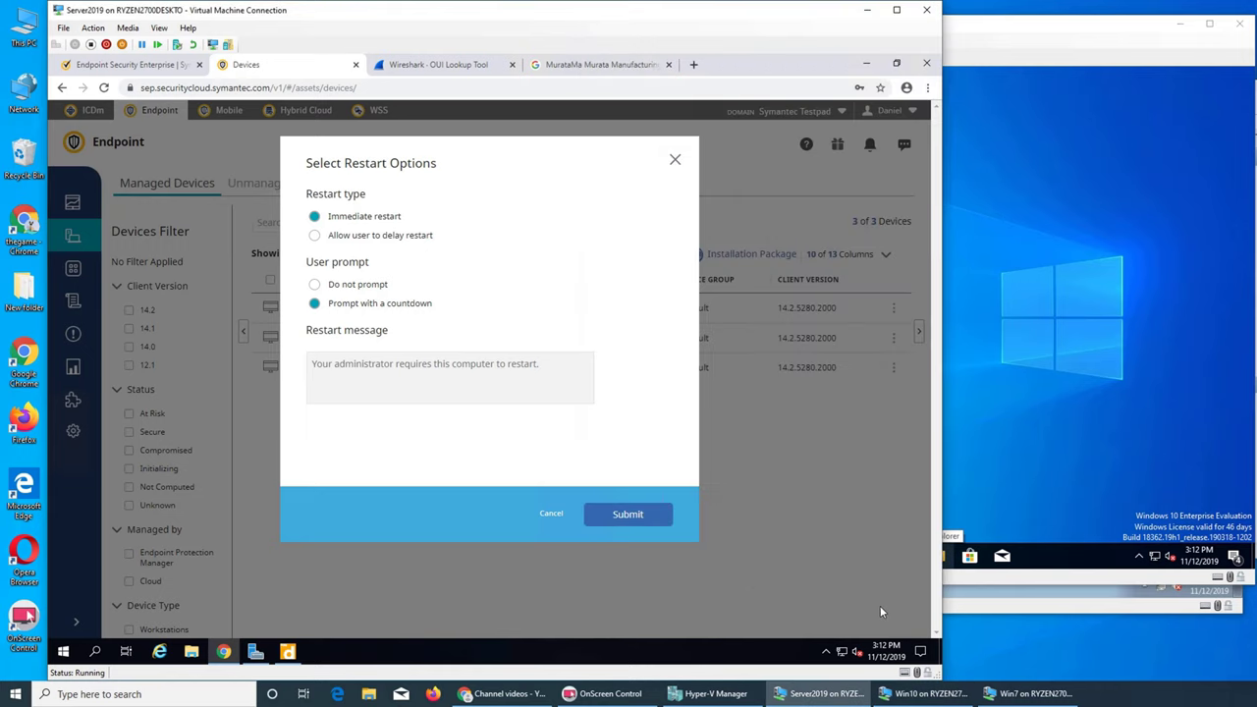
Step: Submit the immediate restart with countdown and watch Win10 reboot to its sign-in screen
left_click(632, 517)
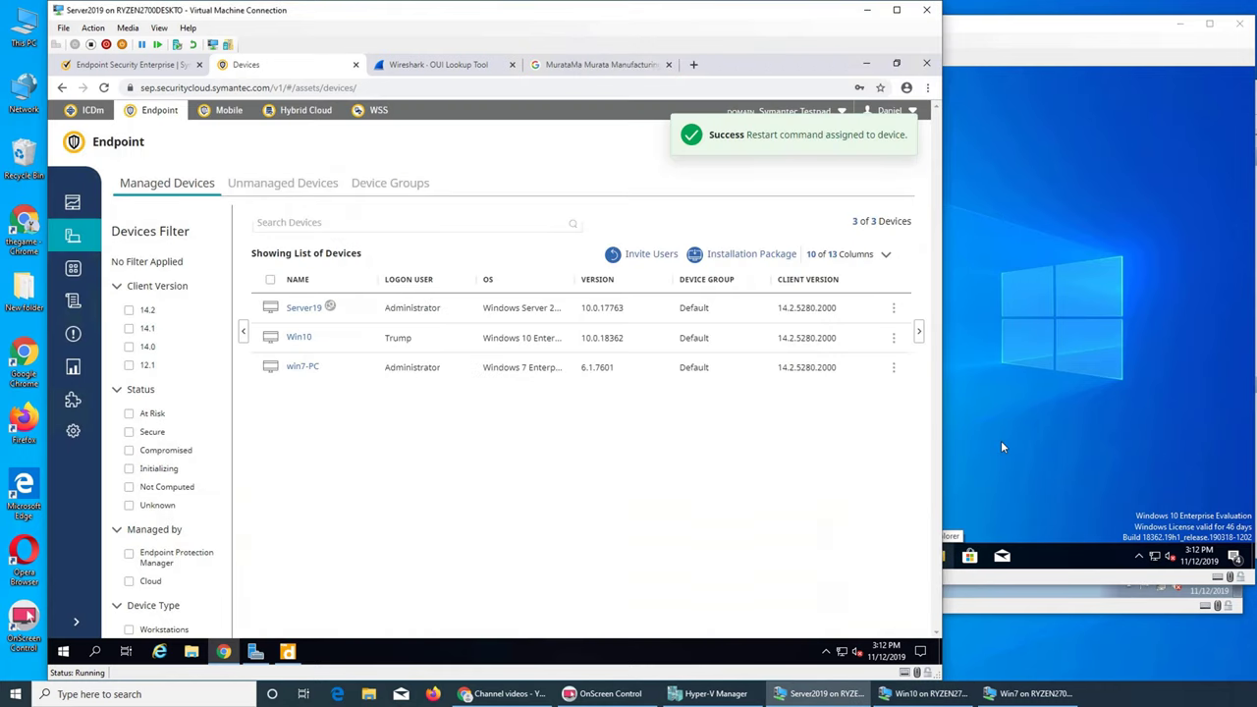
left_click(1013, 438)
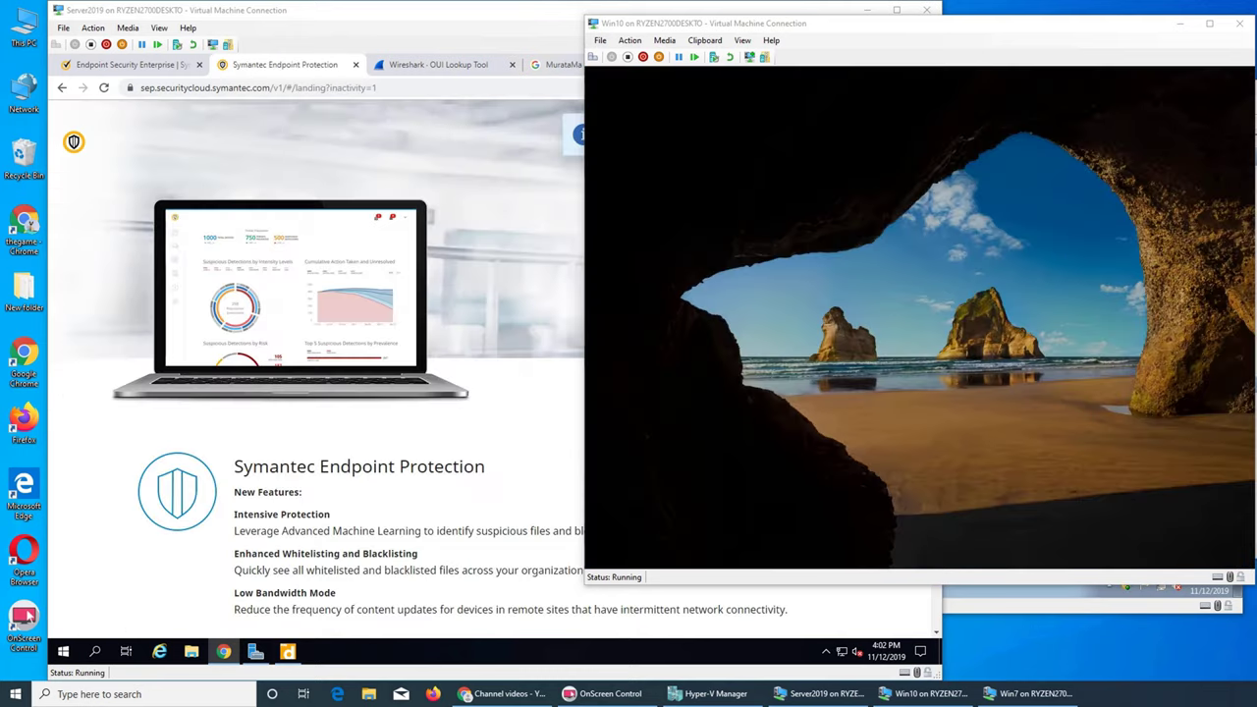
left_click(958, 364)
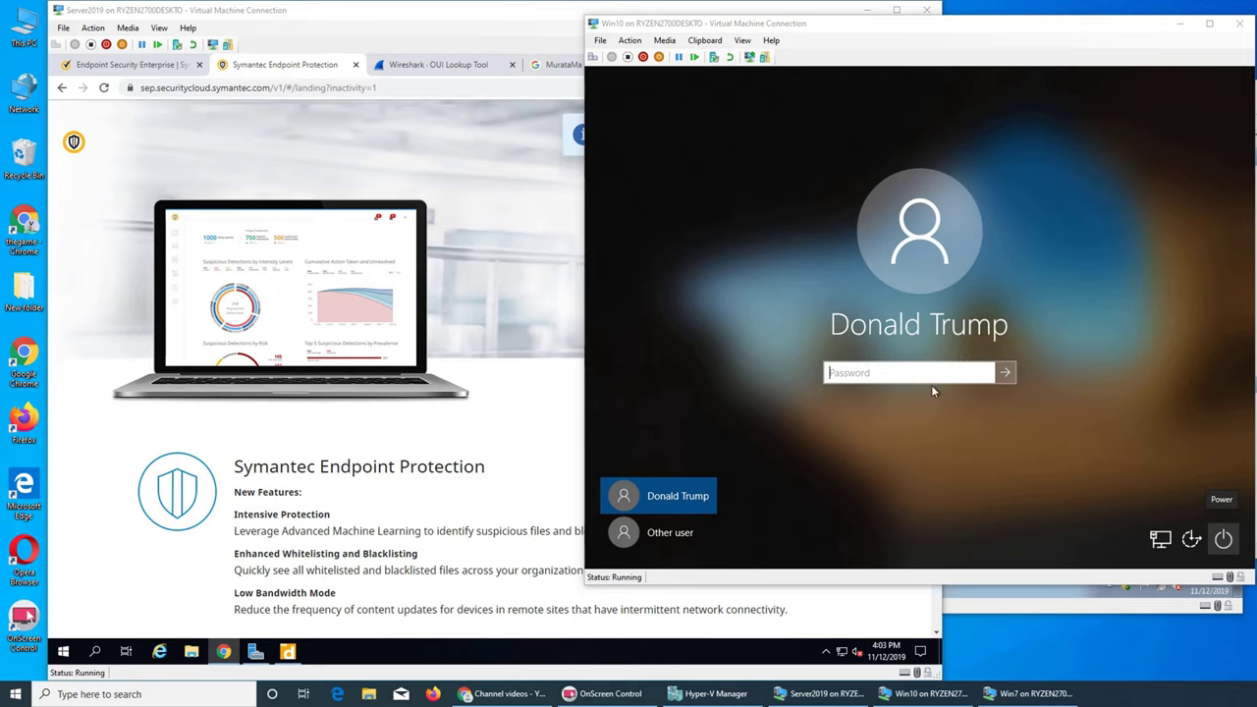
Step: Sign in to Win10 with the account password, then return to the cloud console
left_click(850, 374)
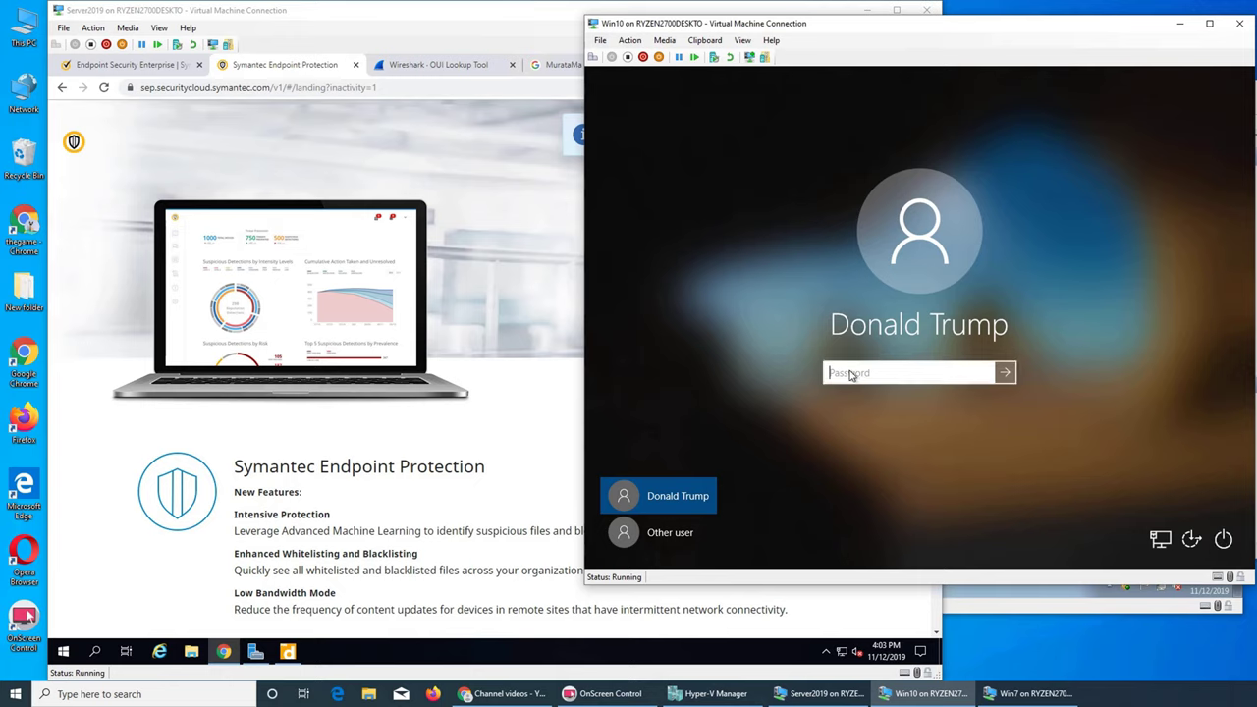
type("********")
key("Return")
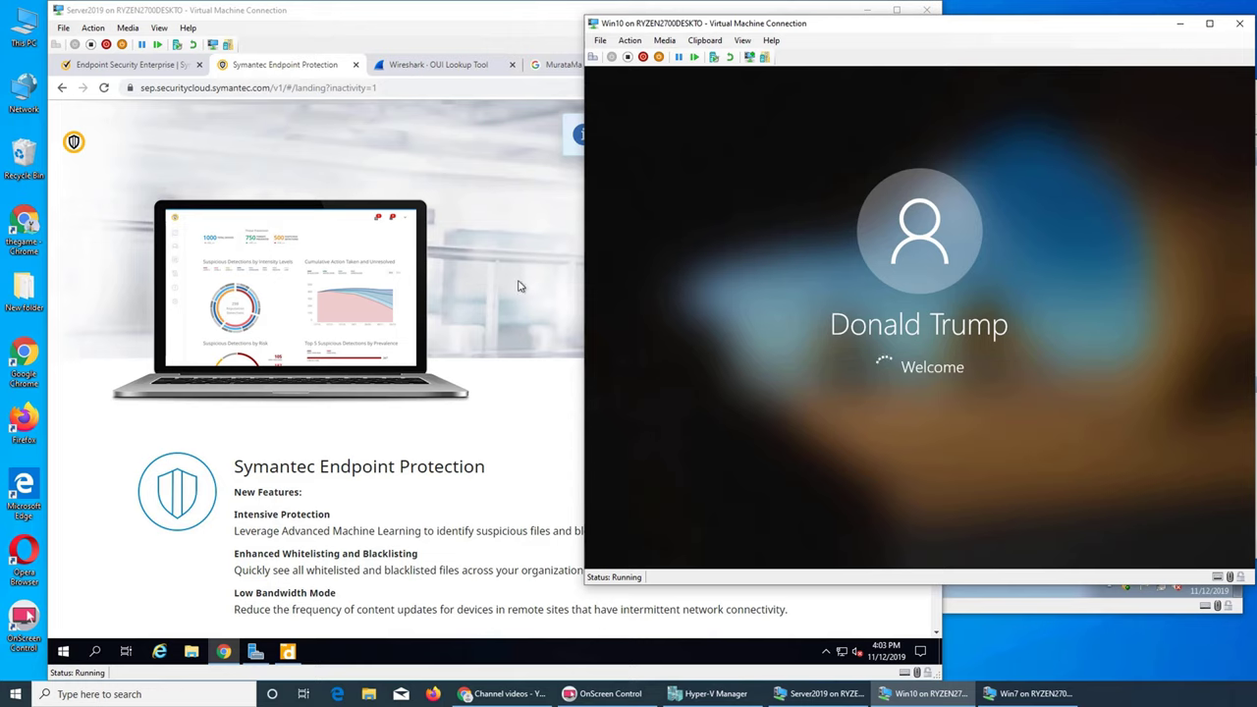
left_click(413, 33)
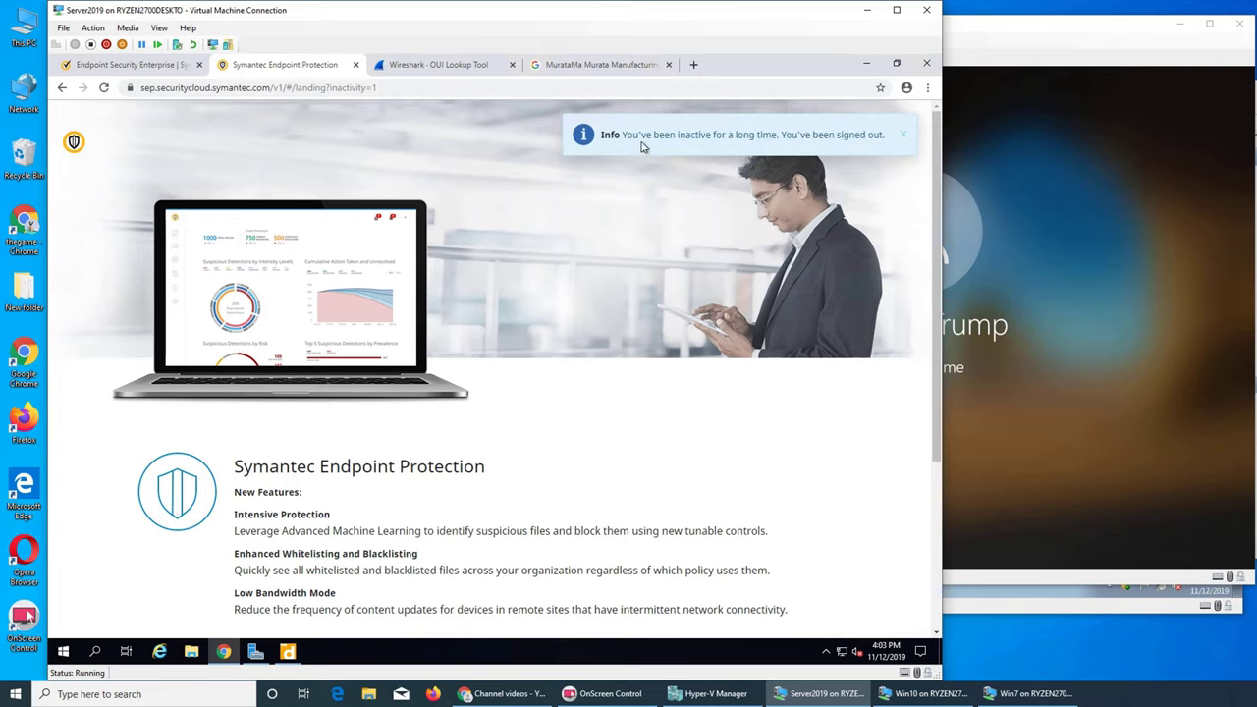
Step: Dismiss the signed-out notice, sign in with the account email and password, and decline saving the password
left_click(902, 136)
left_click(869, 142)
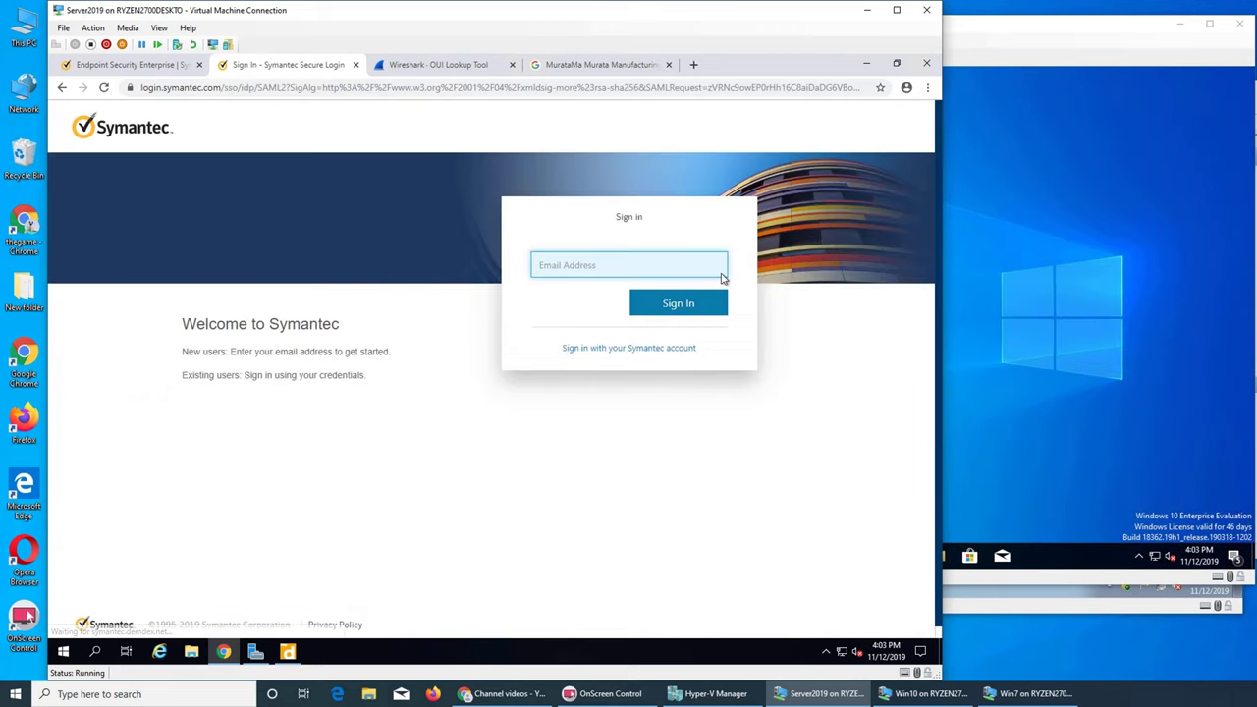
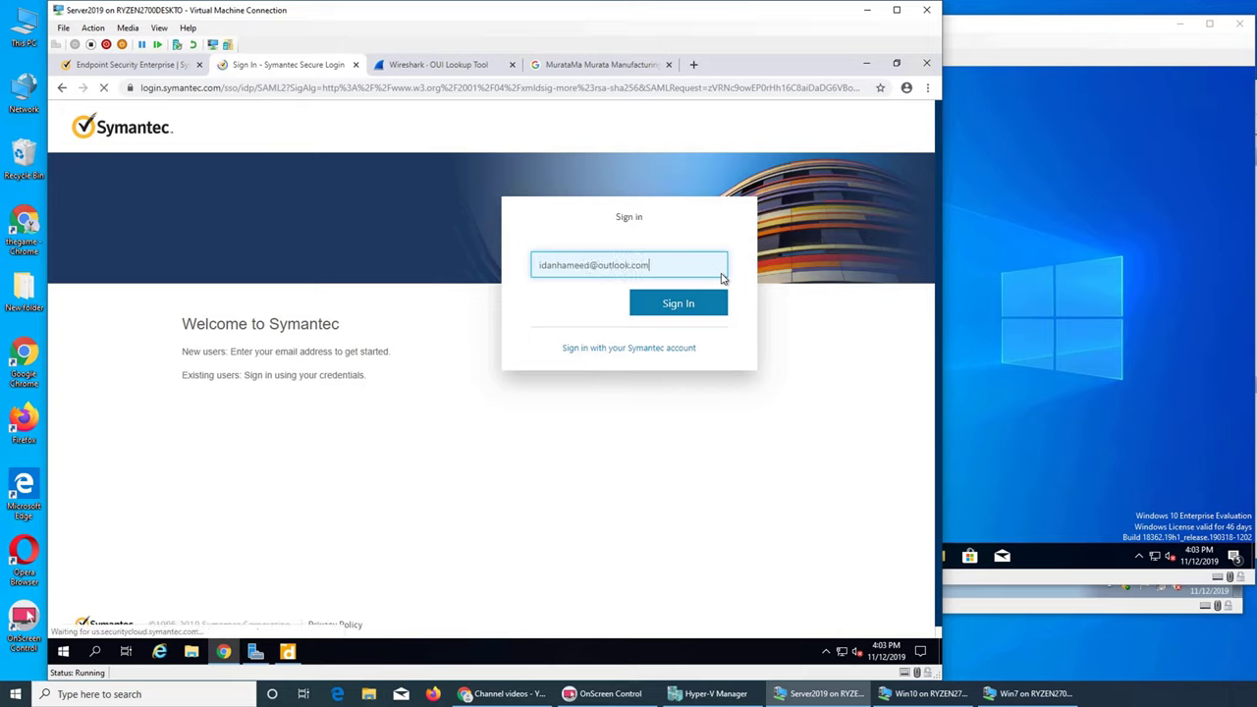
key("Return")
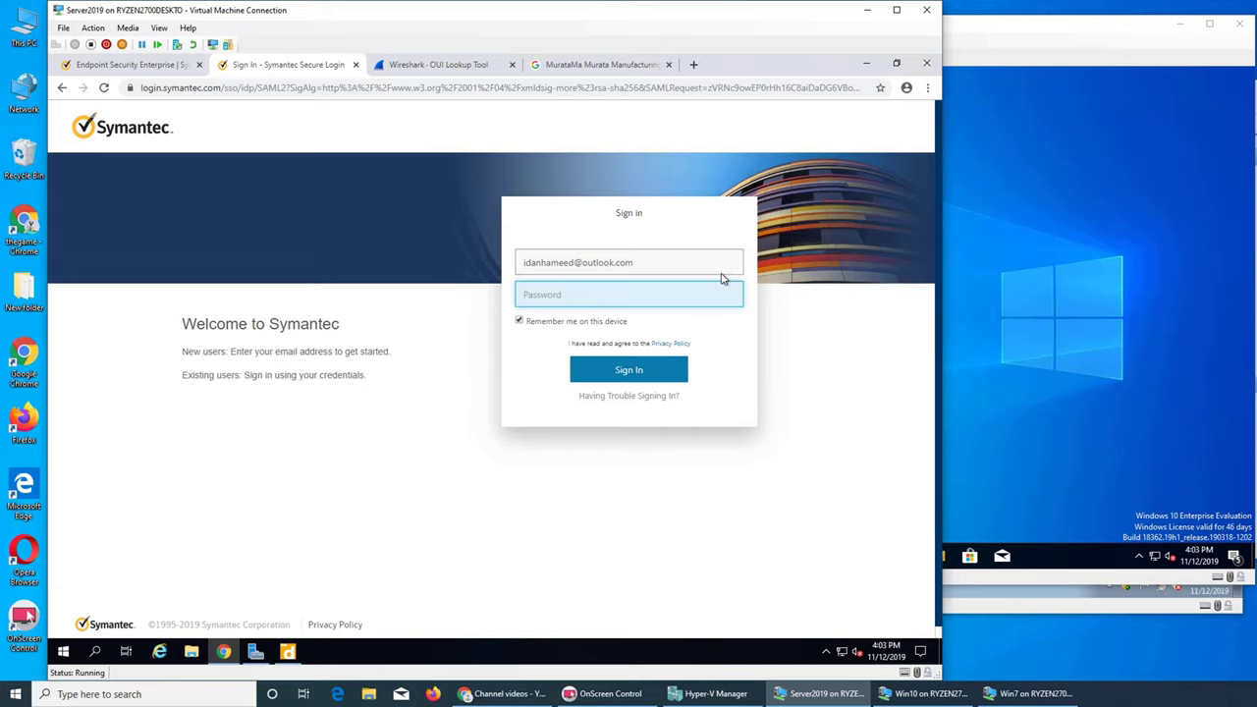
type("••••••••••")
key("Return")
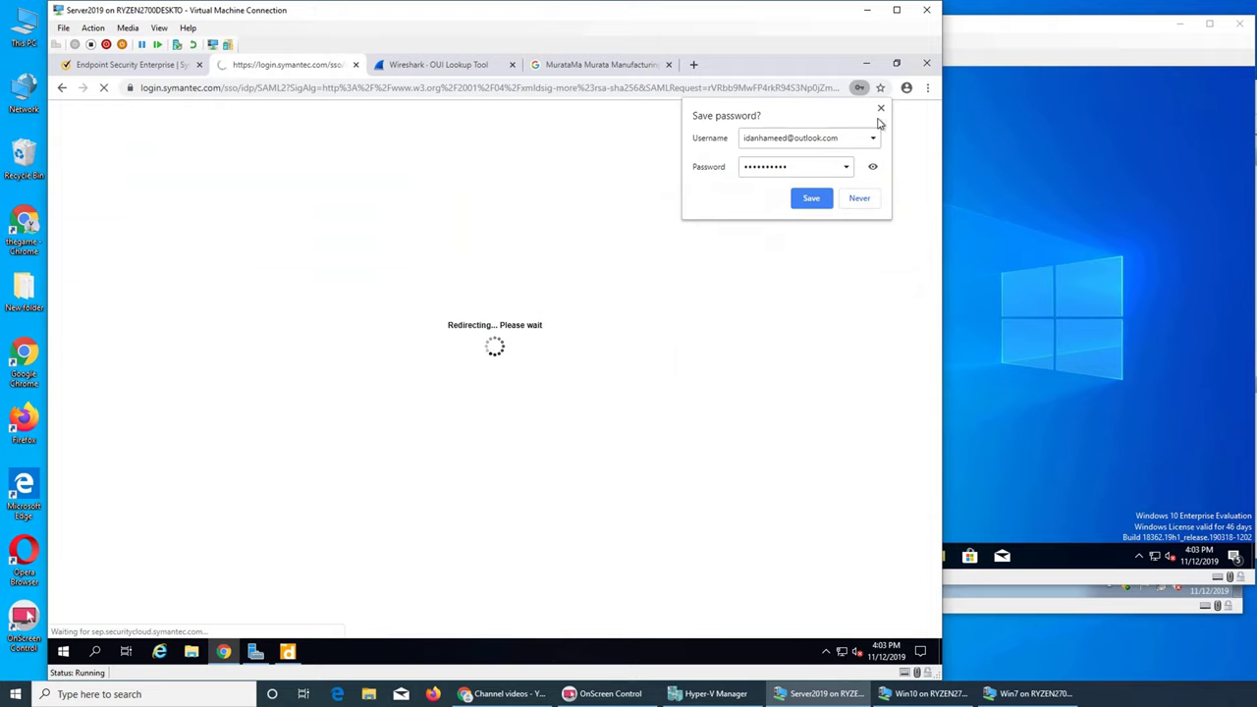
left_click(880, 109)
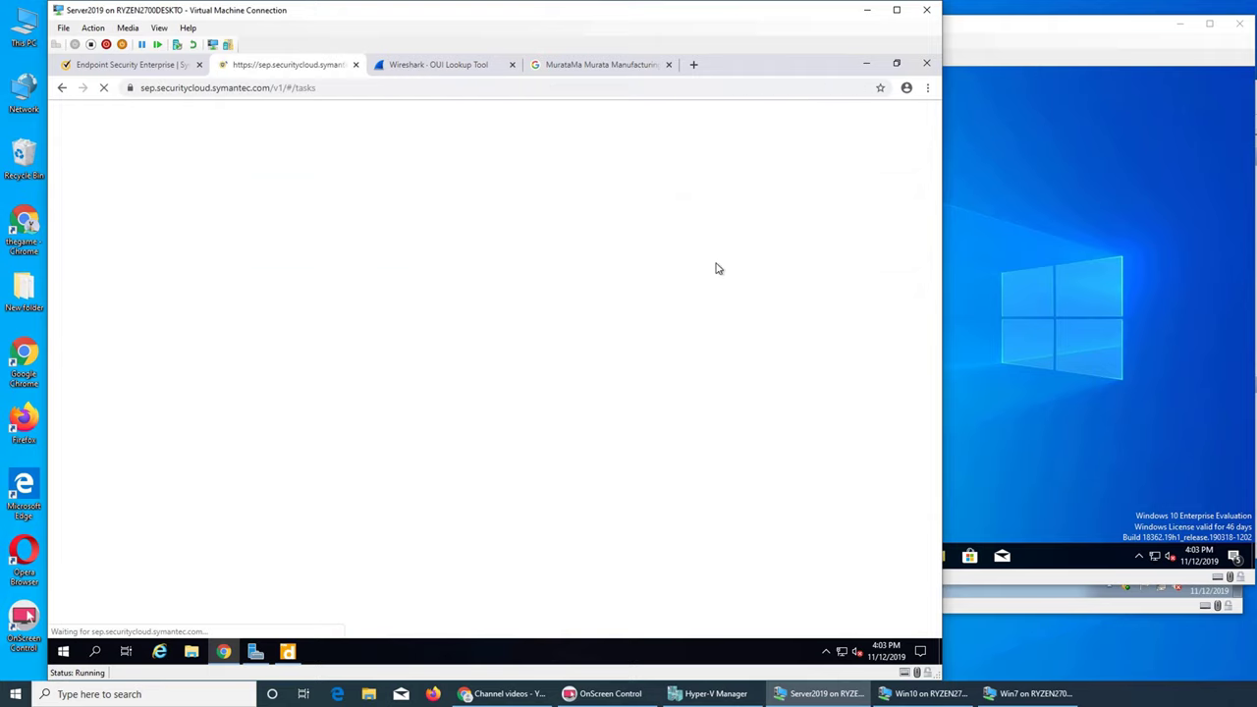
Step: Close the Wireshark OUI Lookup and Murata tabs, then open 'Set up Network Integrity' from High Priority Tasks
left_click(511, 65)
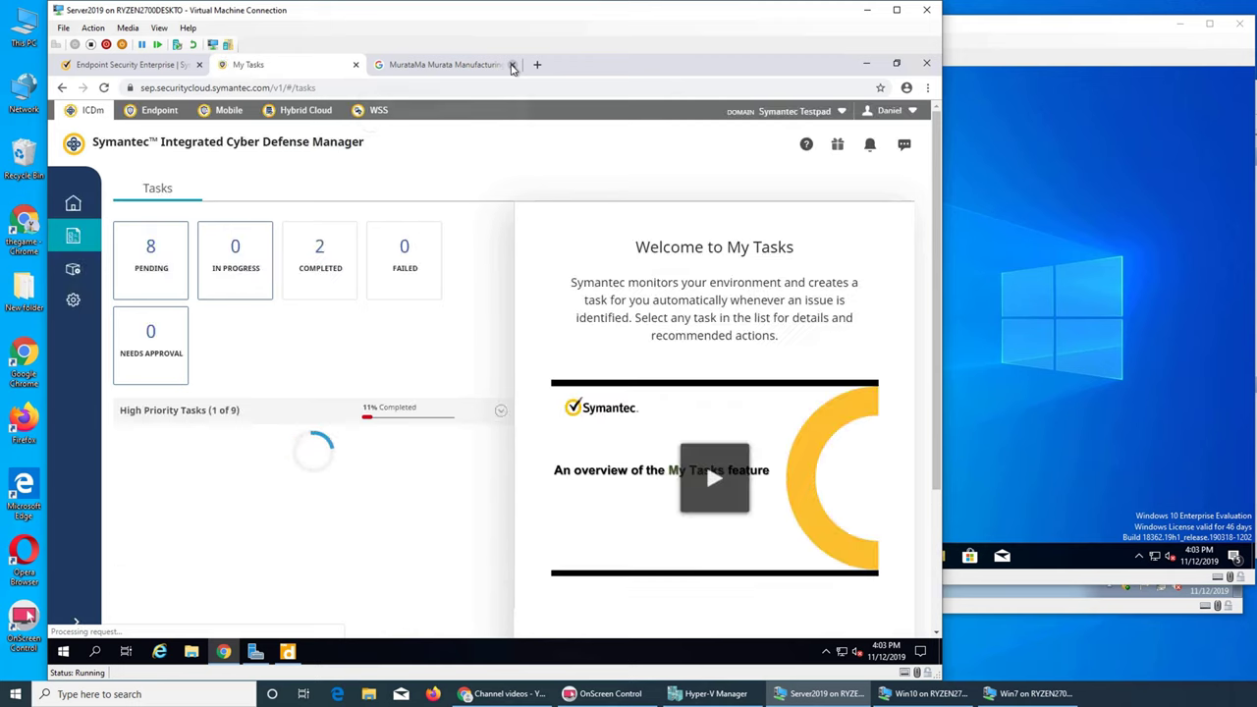
left_click(511, 65)
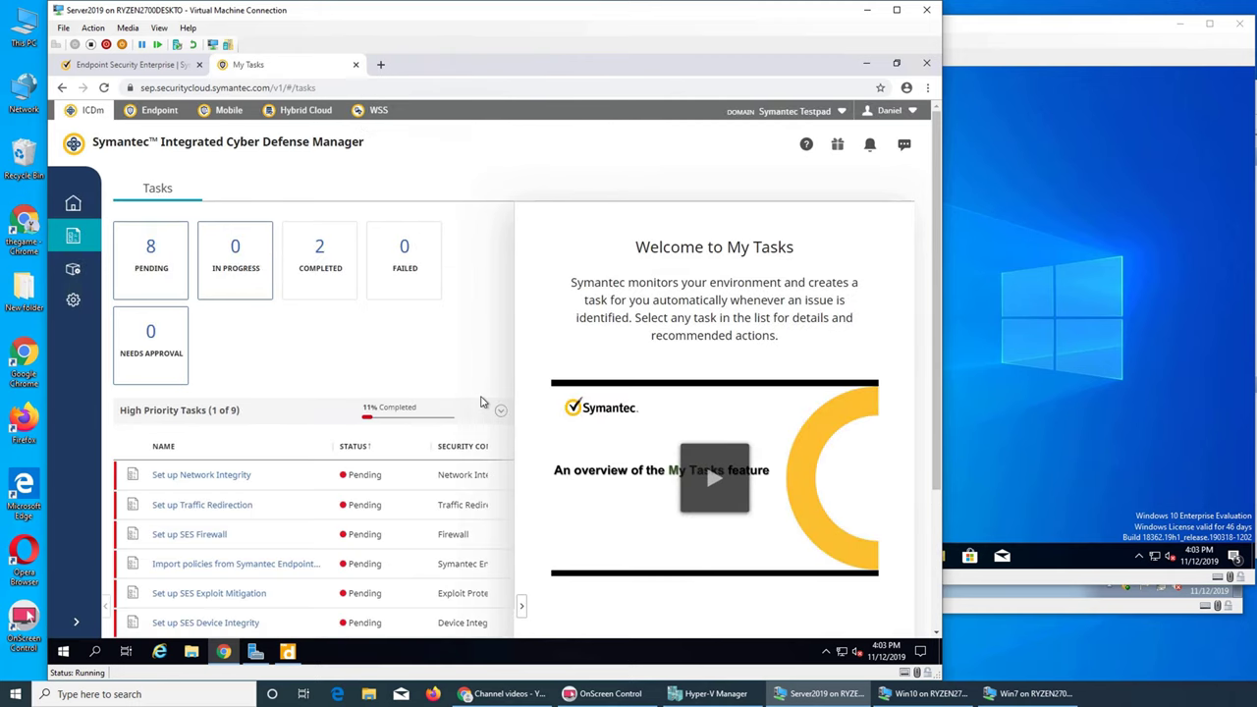
scroll(482, 400, "down", 2)
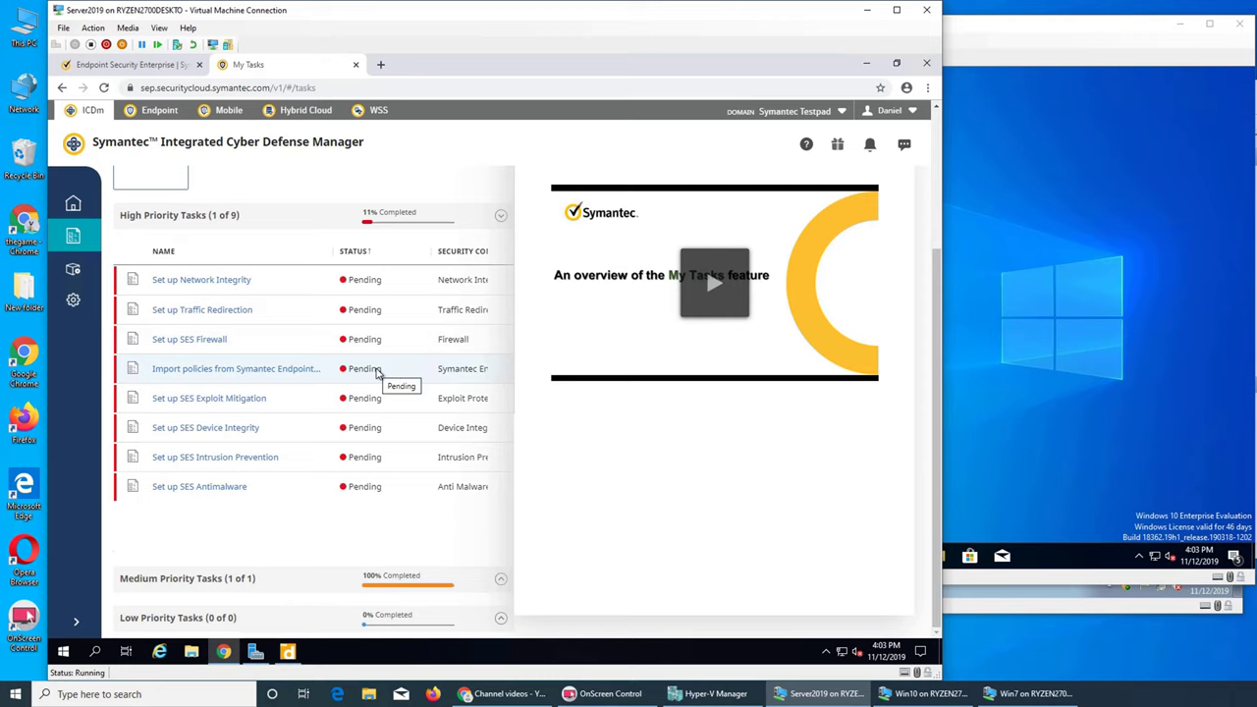
left_click(300, 284)
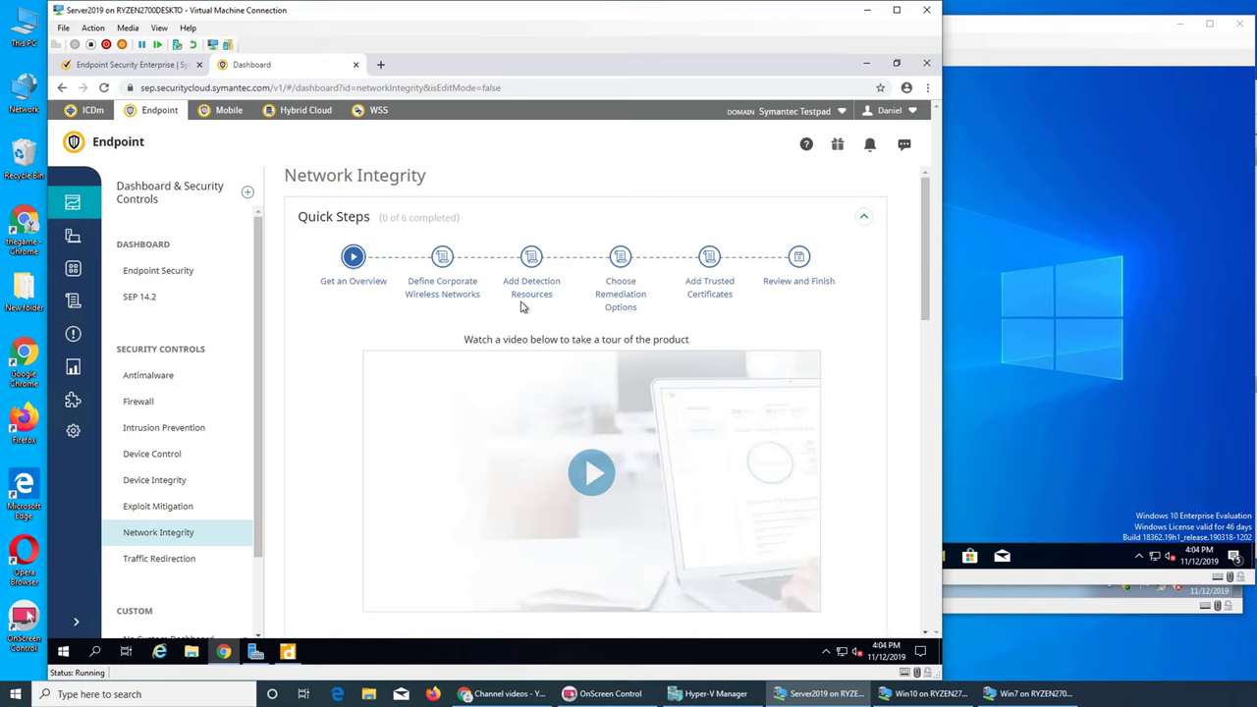
Step: Browse Network Integrity and expand the Traffic Redirection quick steps
scroll(867, 320, "down", 6)
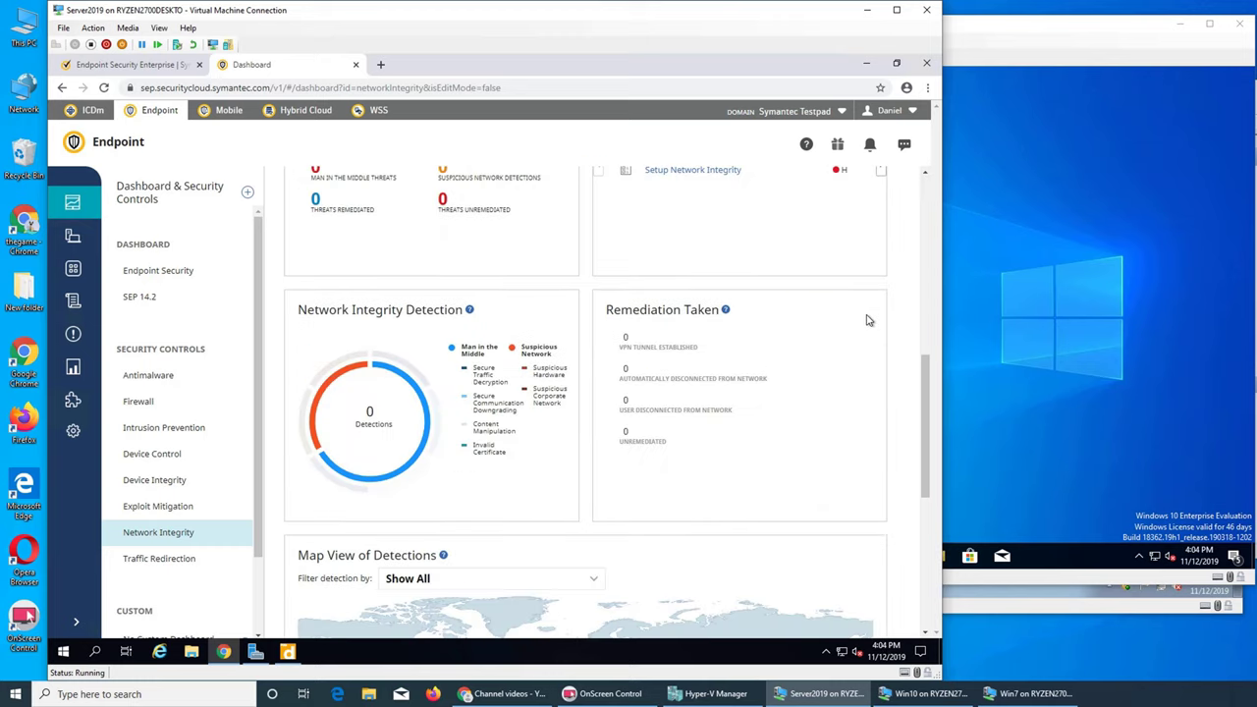
scroll(868, 320, "up", 6)
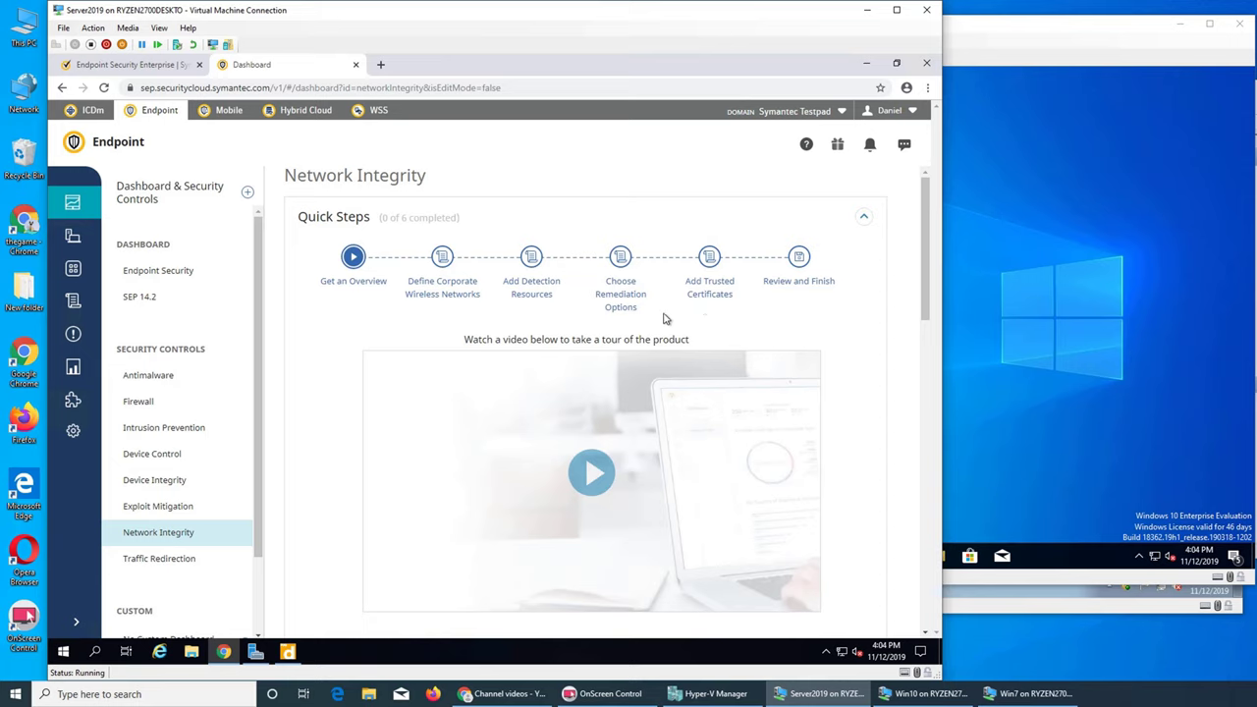
left_click(180, 561)
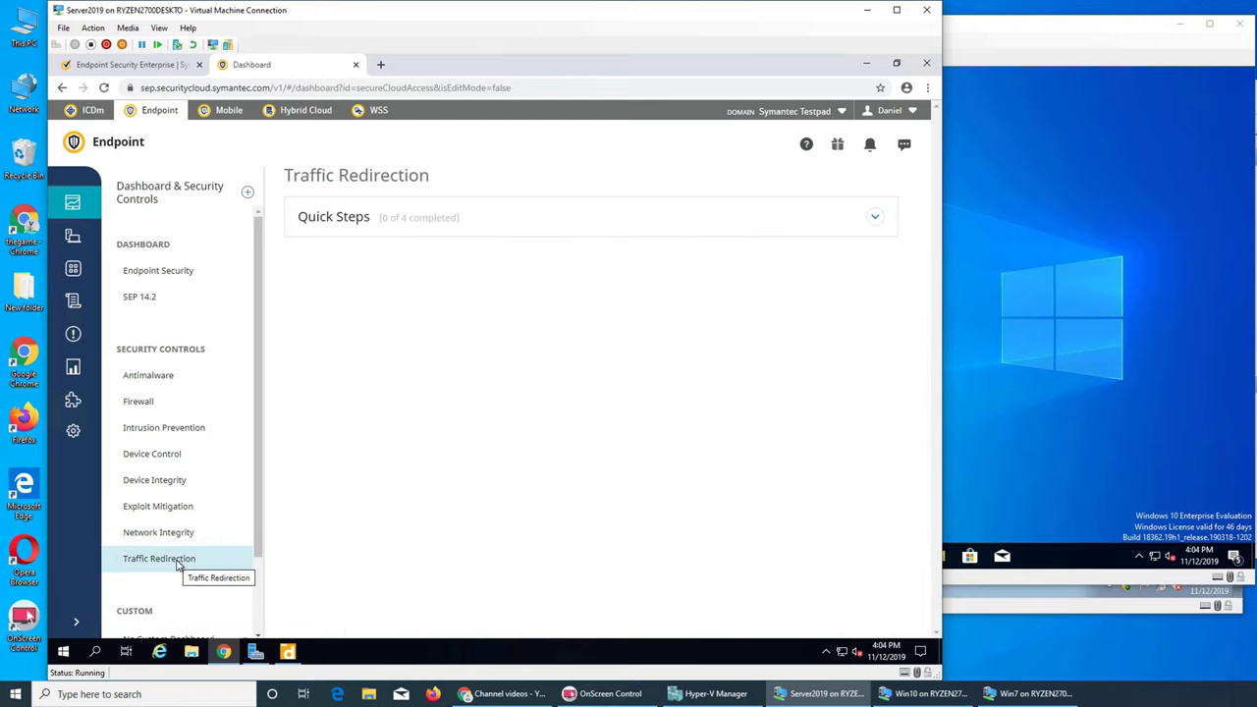
left_click(877, 219)
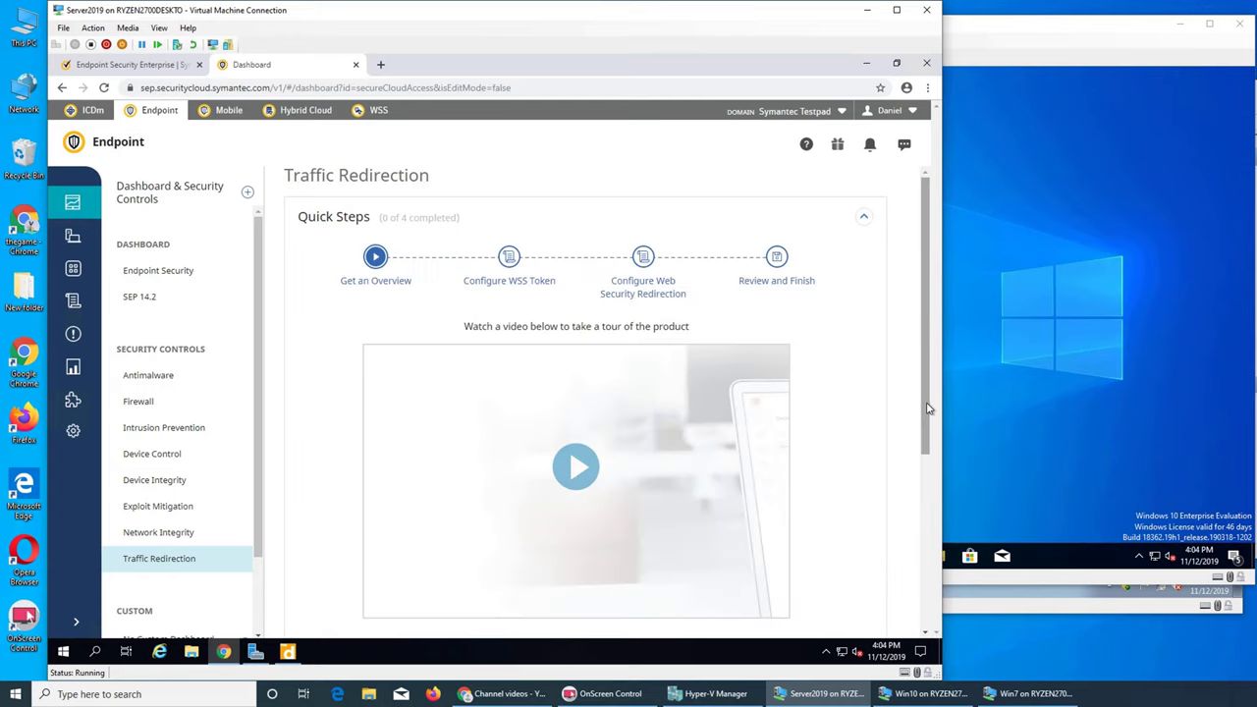
Step: Look over the Traffic Redirection quick steps, then open the Hybrid Cloud trial page
scroll(927, 409, "down", 3)
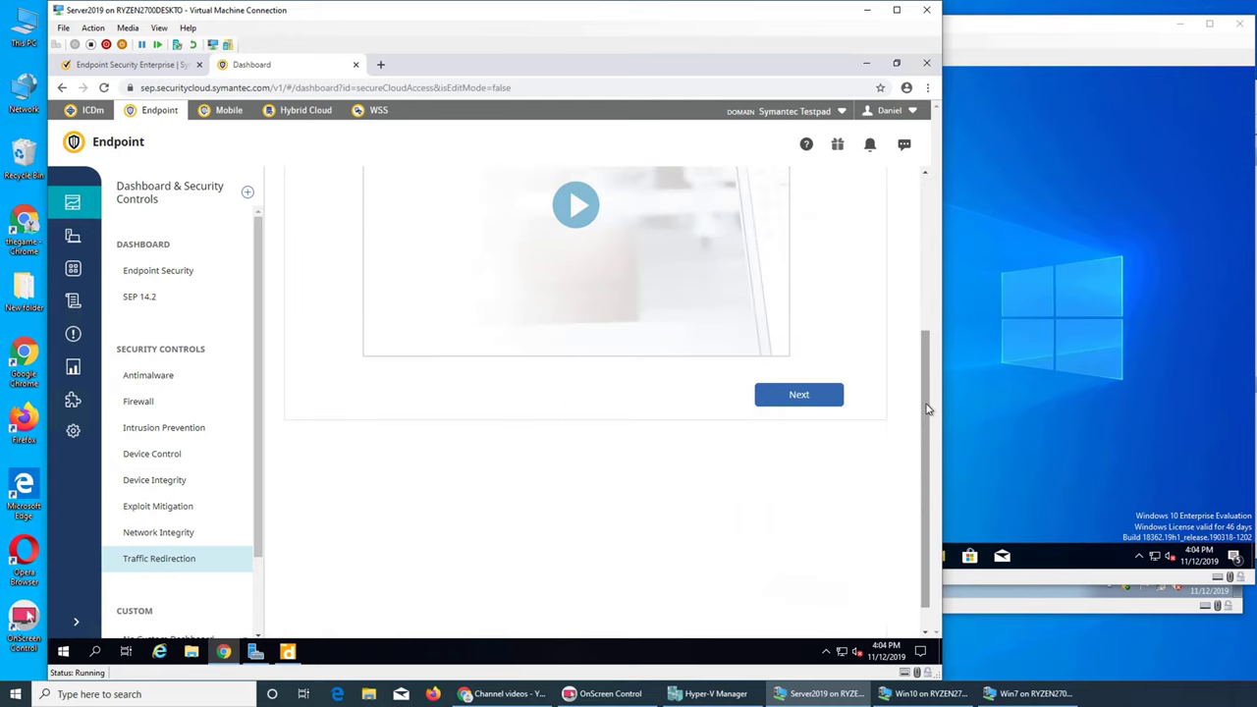
scroll(928, 409, "up", 3)
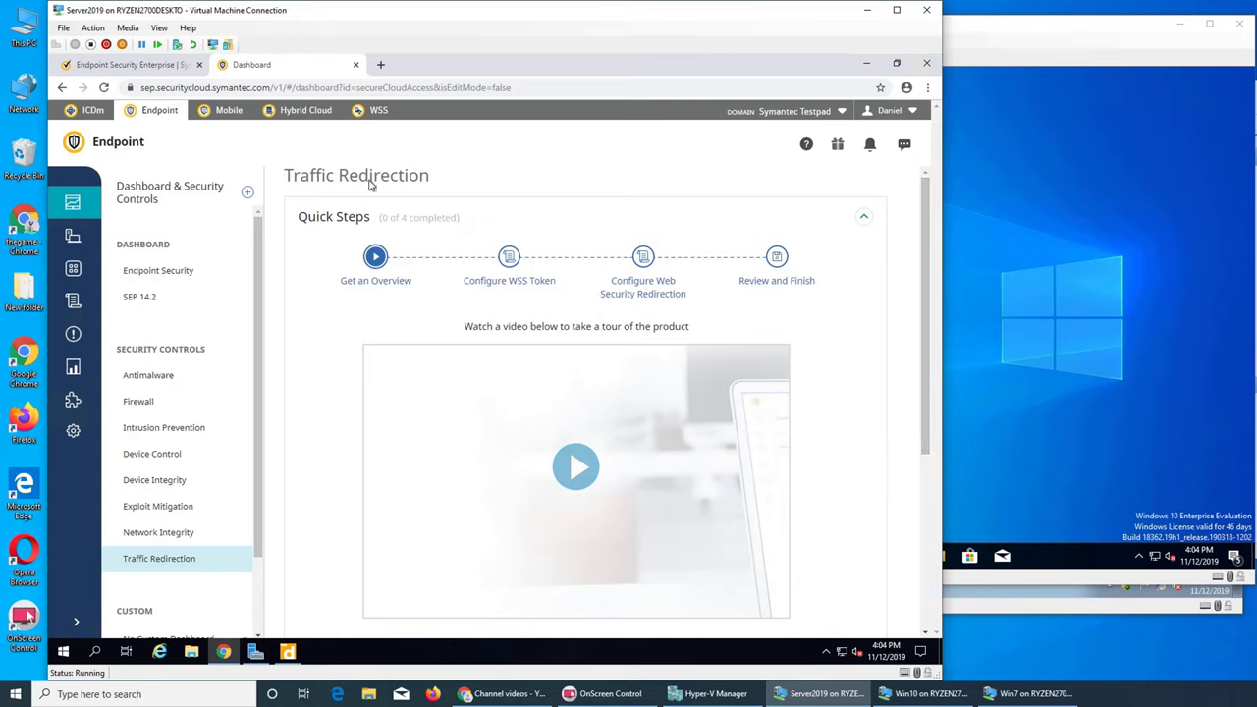
left_click(306, 110)
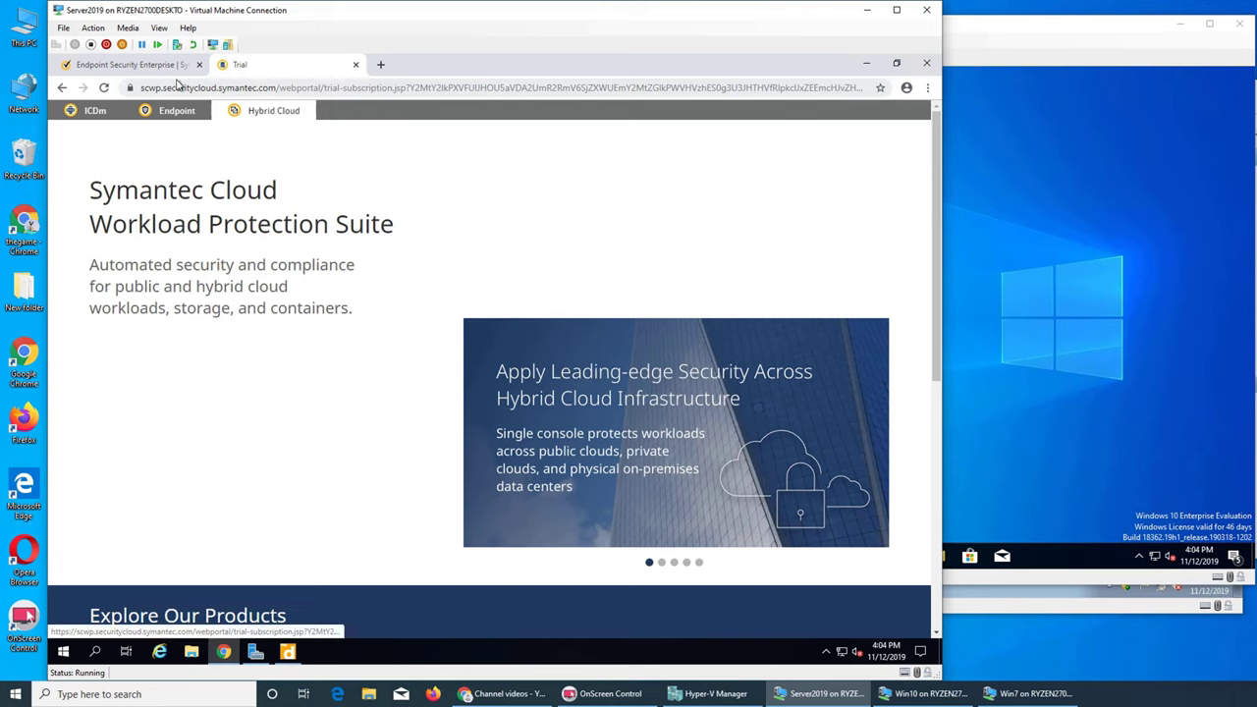
Step: Switch between the Endpoint Security Enterprise product page and the console tab, ending on Device Discovery settings
left_click(165, 69)
left_click(245, 65)
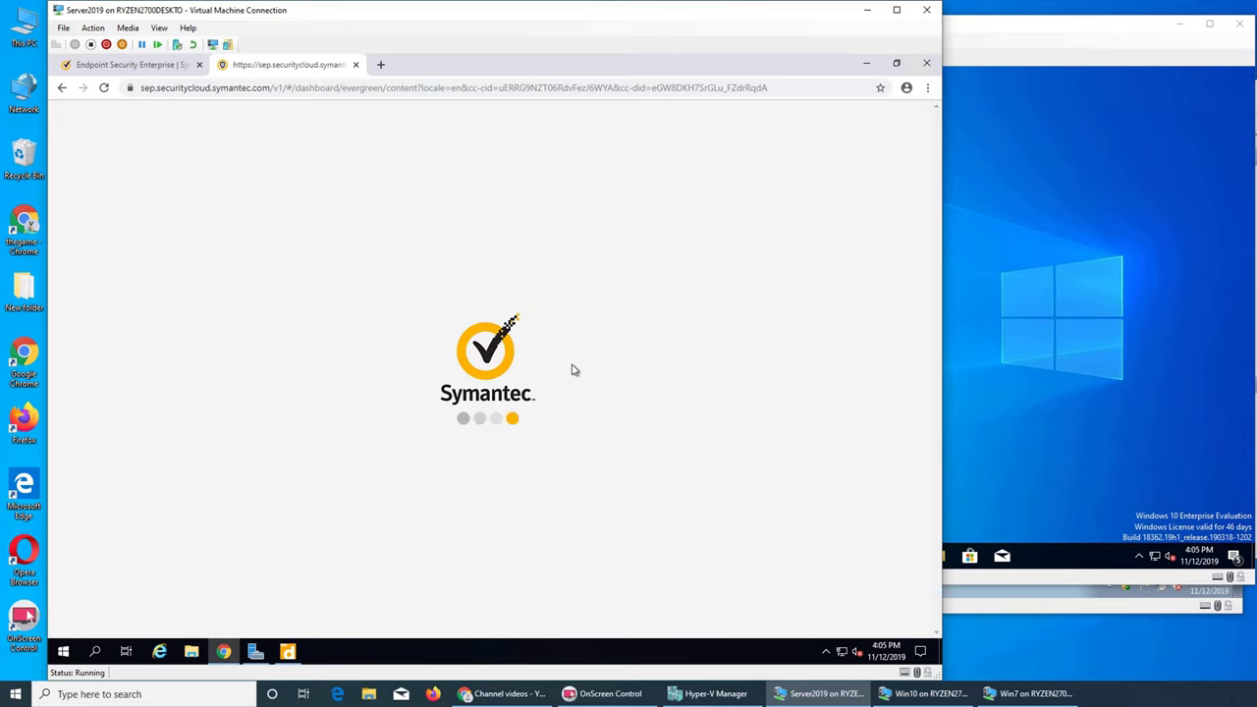
left_click(160, 72)
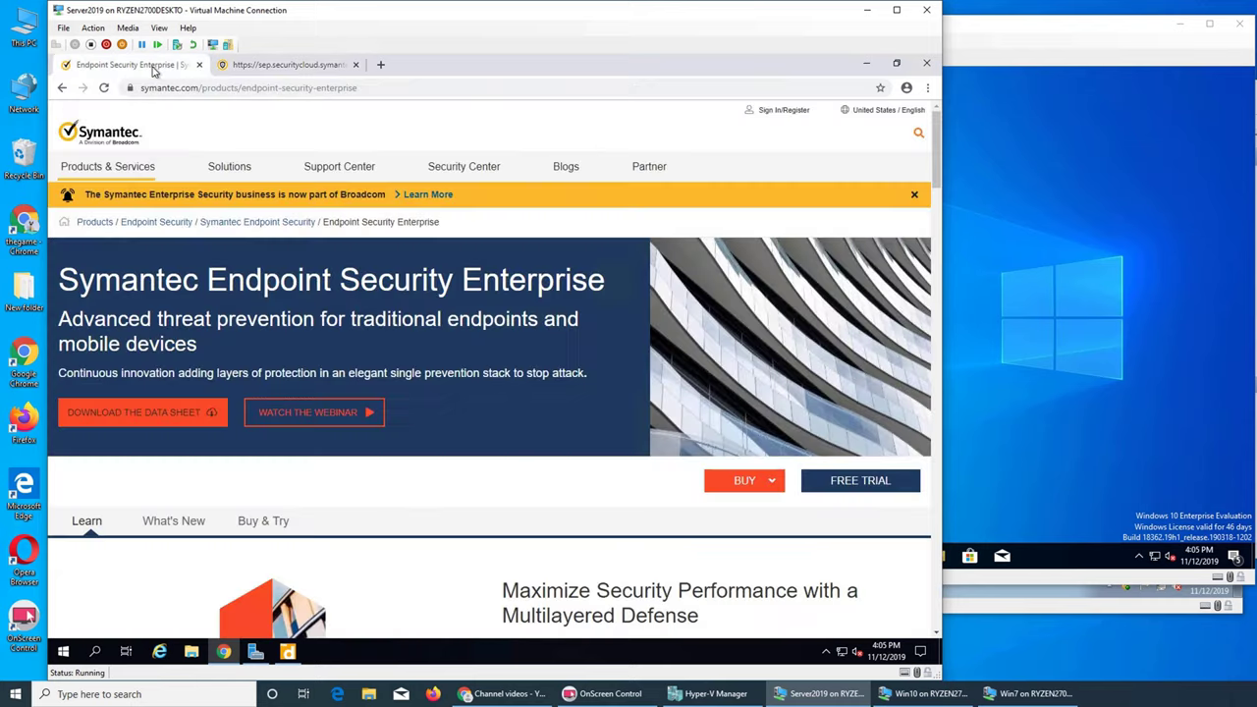
left_click(243, 73)
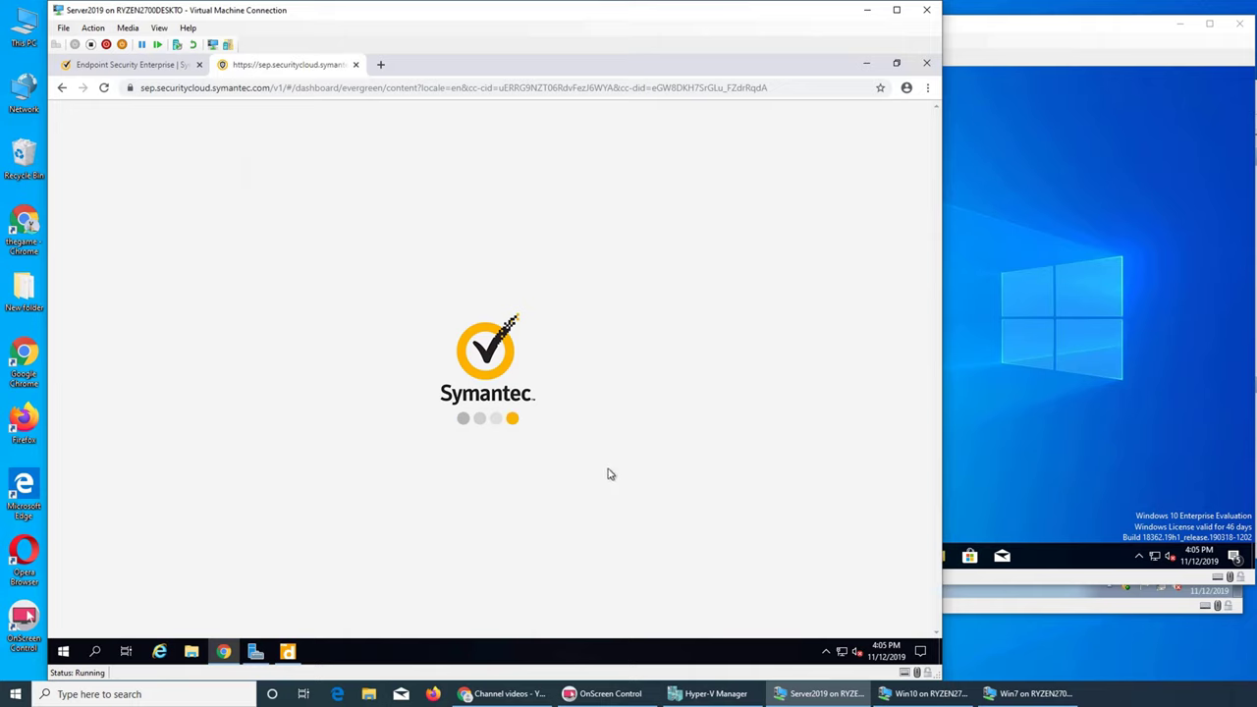
left_click(165, 66)
left_click(263, 67)
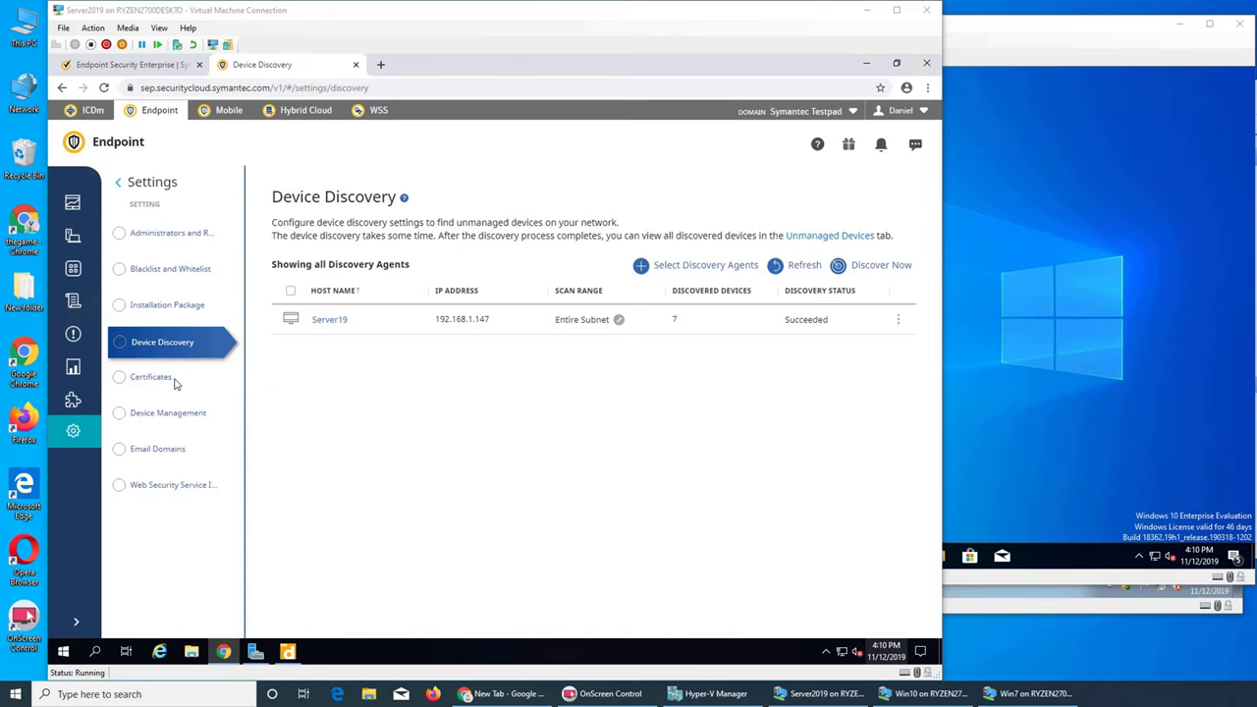
Step: Look over the Endpoint Protection Manager enrollment page, then go to the Report Templates list
left_click(75, 403)
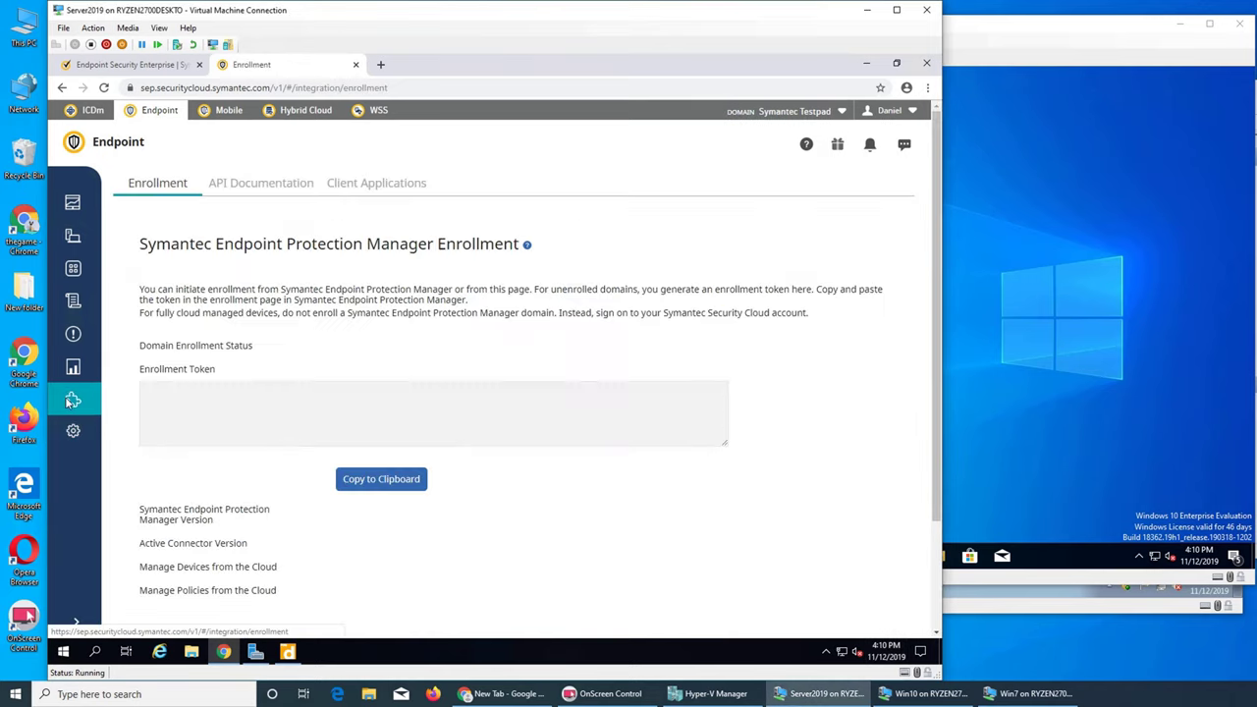
scroll(629, 491, "down", 2)
scroll(657, 507, "up", 2)
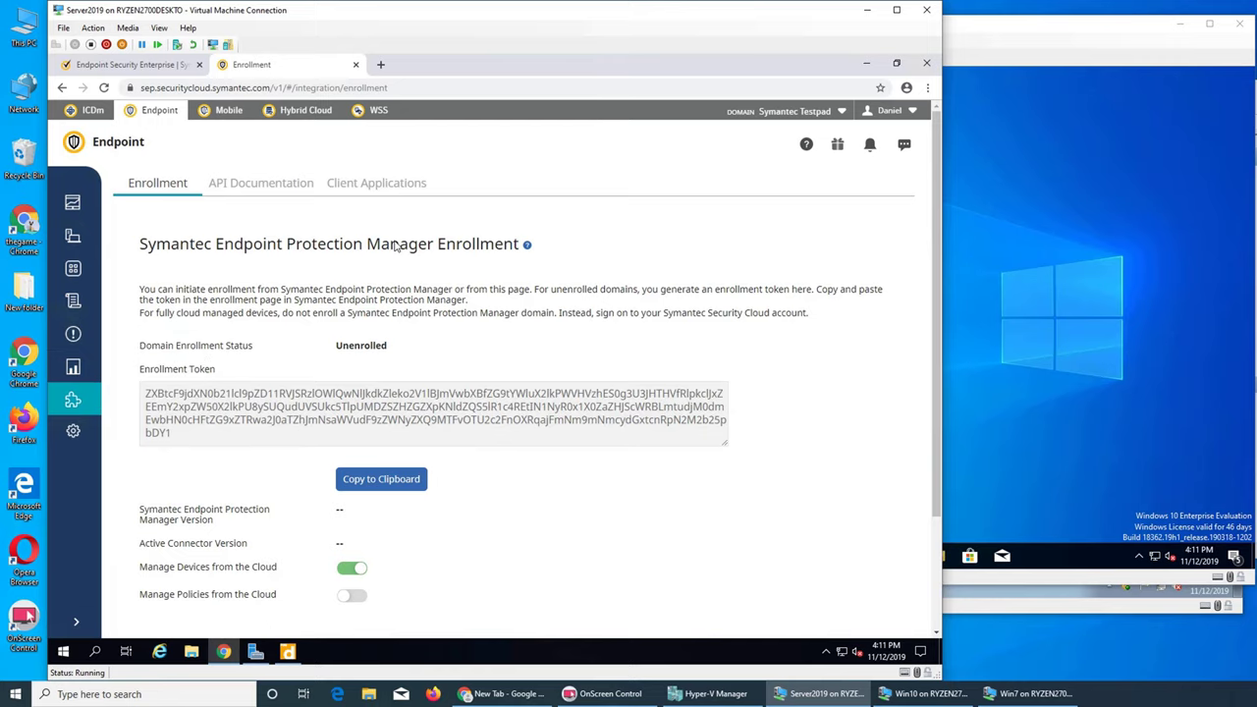
left_click(74, 383)
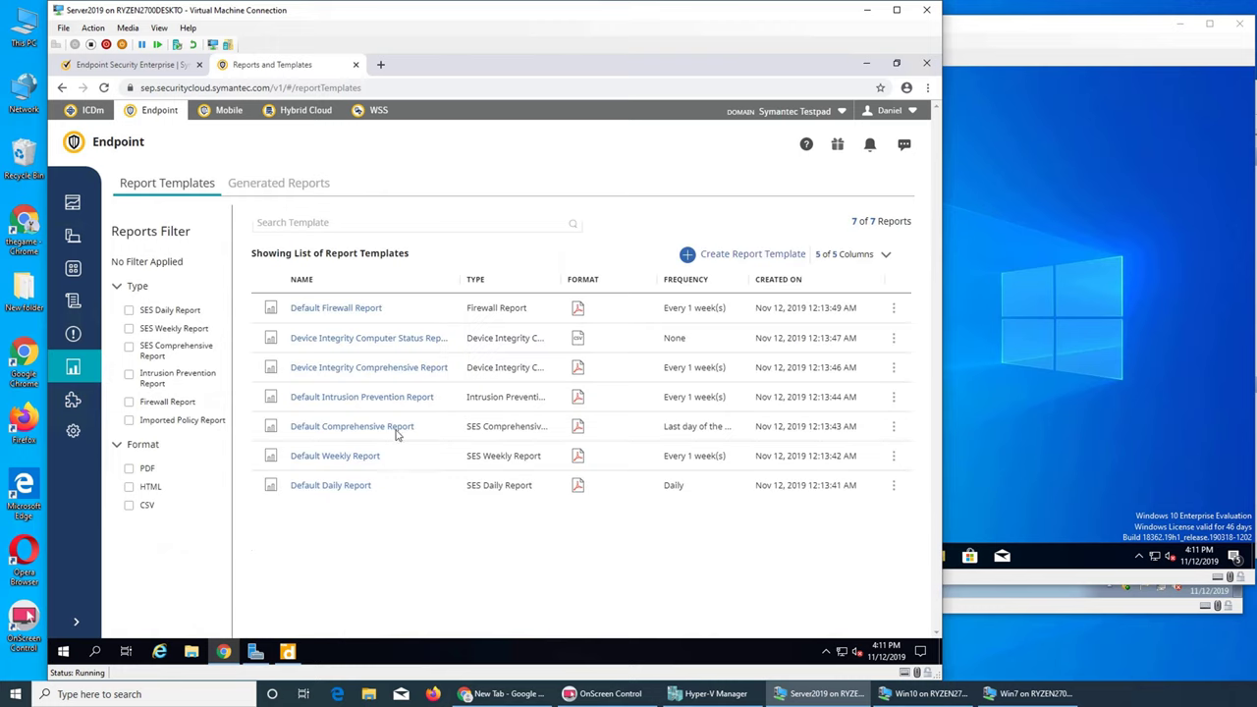
Step: View Alerts, Policies and Discovered Items, ending on Managed Devices with Server19, Win10 and win7-PC
left_click(72, 337)
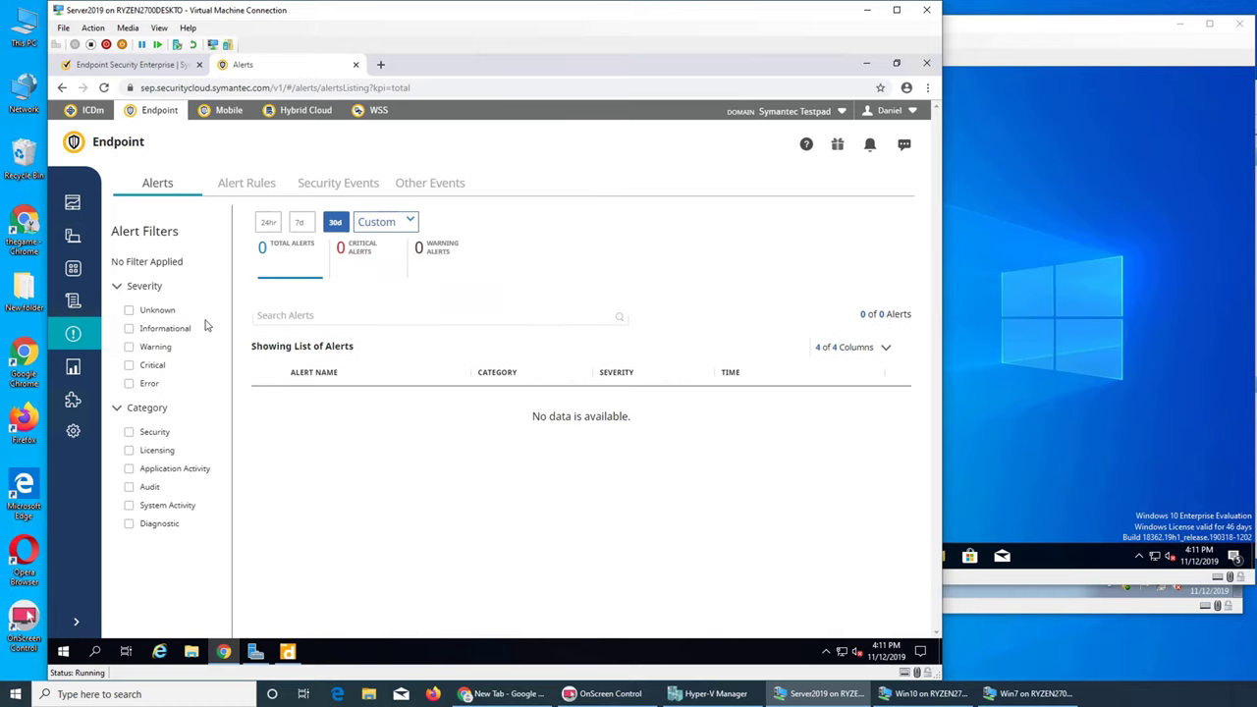
left_click(77, 299)
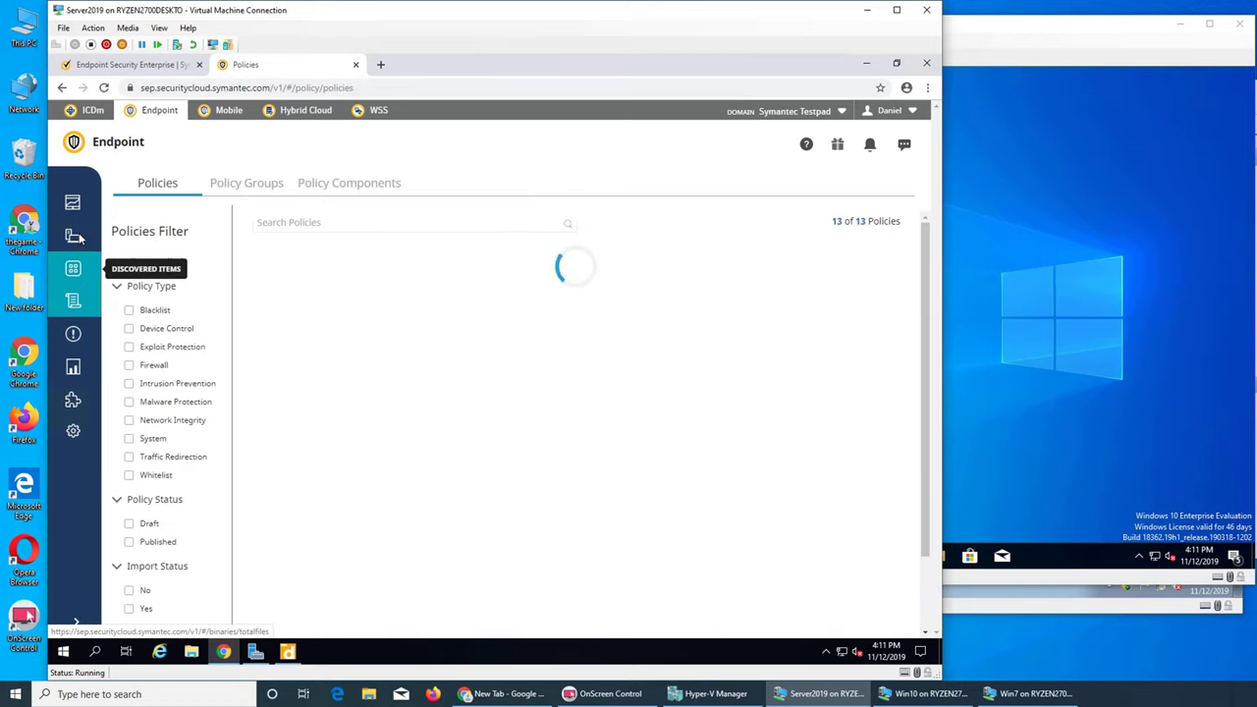
left_click(78, 277)
left_click(73, 236)
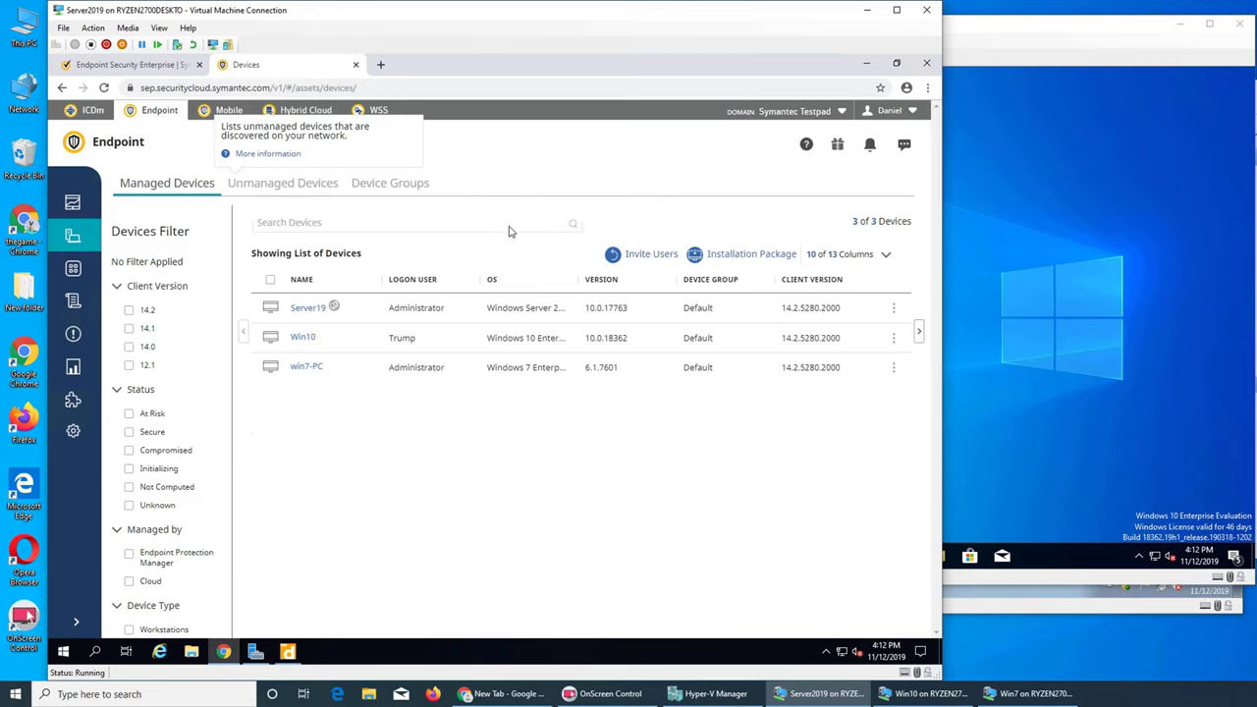
Step: Open the Endpoint Security Dashboard and scroll through it to check all 3 devices are Secure
left_click(74, 208)
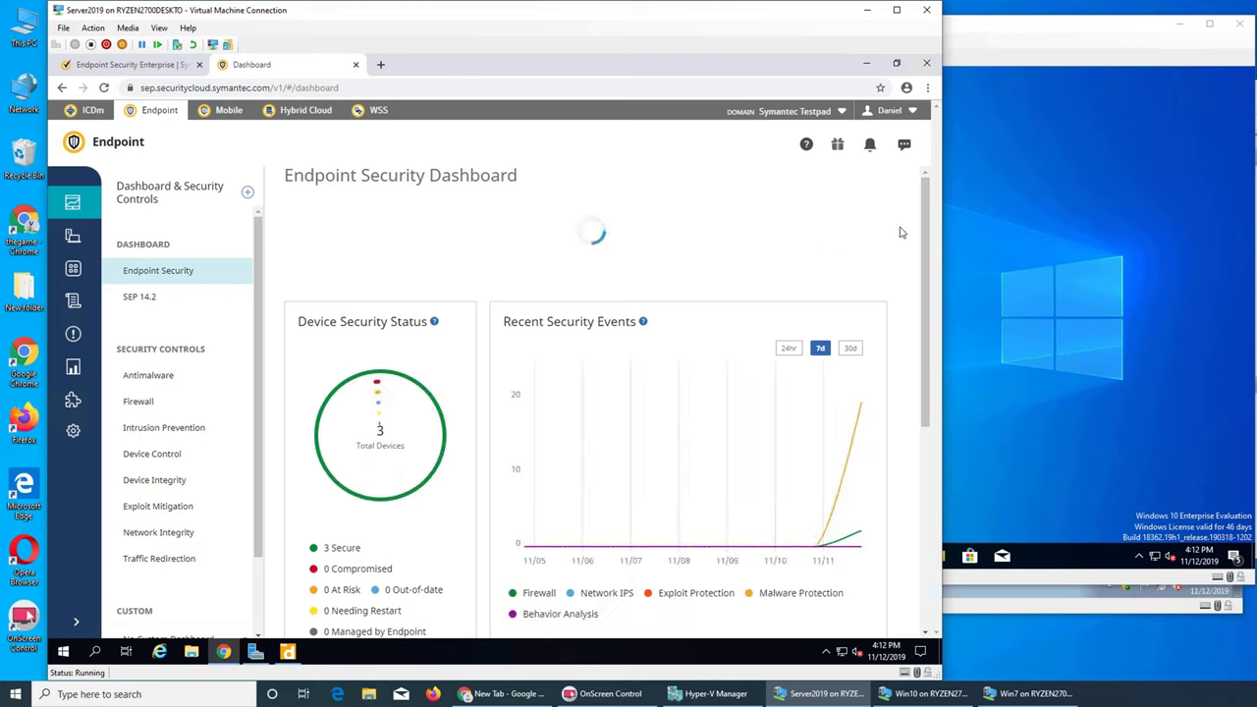
scroll(901, 231, "down", 3)
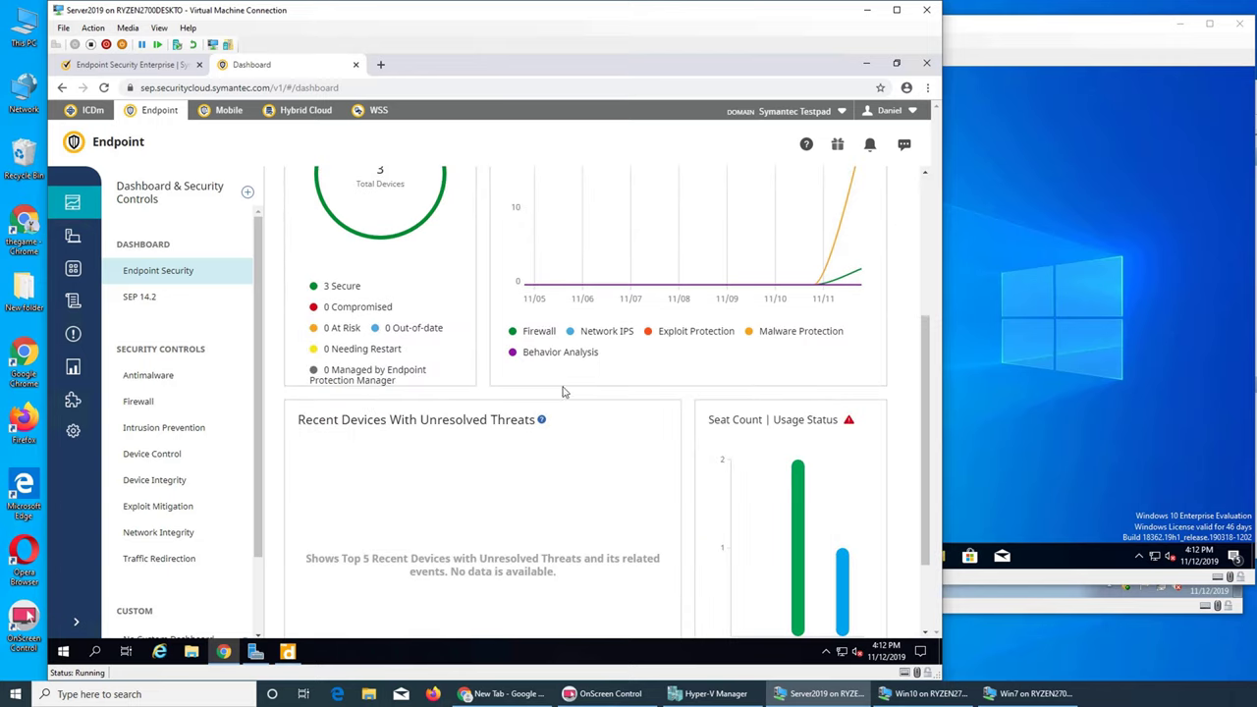
scroll(564, 392, "down", 2)
scroll(471, 386, "up", 3)
scroll(431, 384, "up", 2)
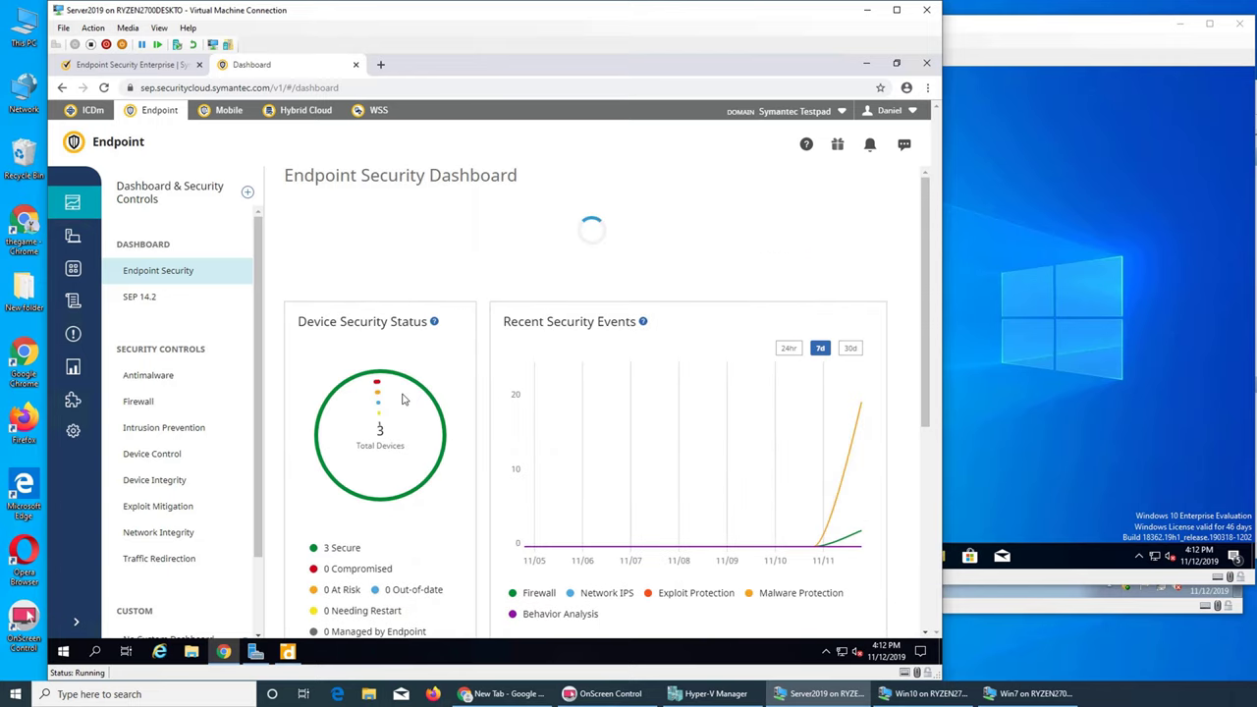